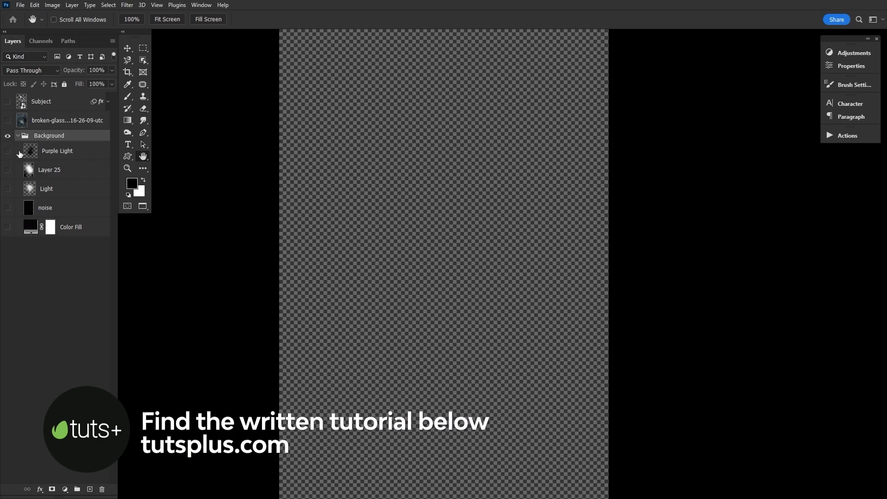
Show the Background group's Color Fill, noise, Light and Purple Light layers, then collapse the group
click(8, 226)
drag(7, 210, 7, 157)
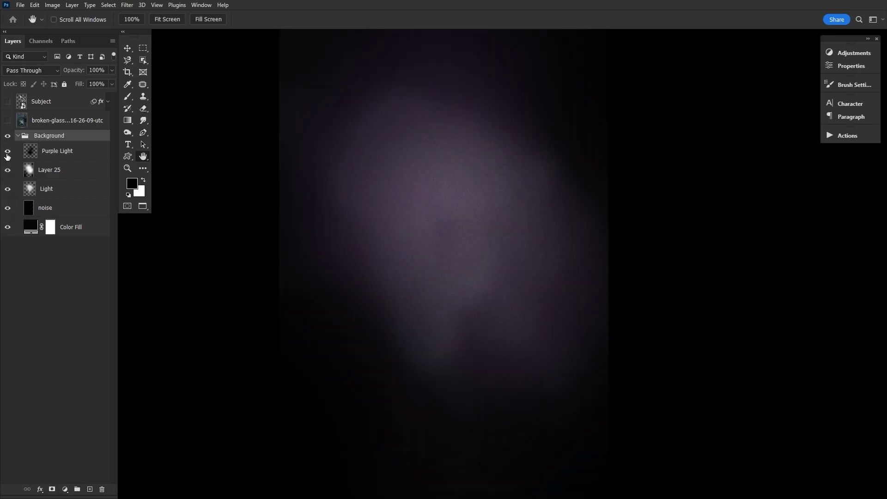
click(8, 209)
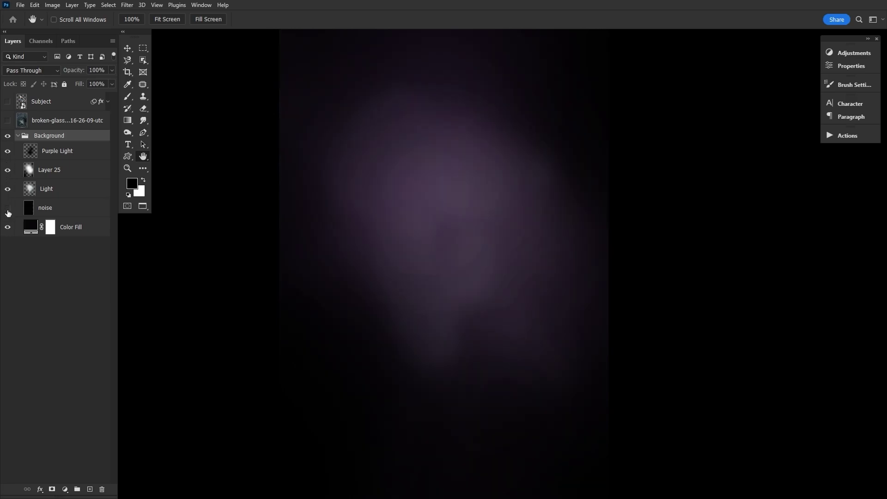
click(8, 210)
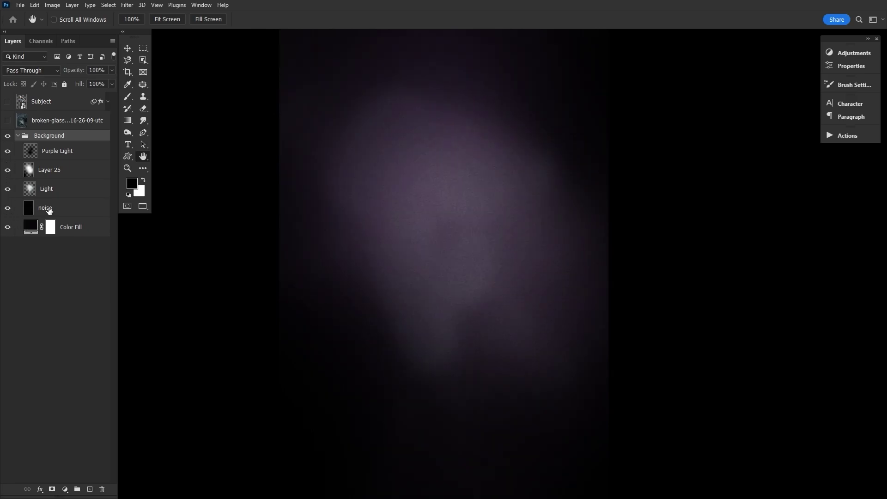
click(54, 190)
click(57, 157)
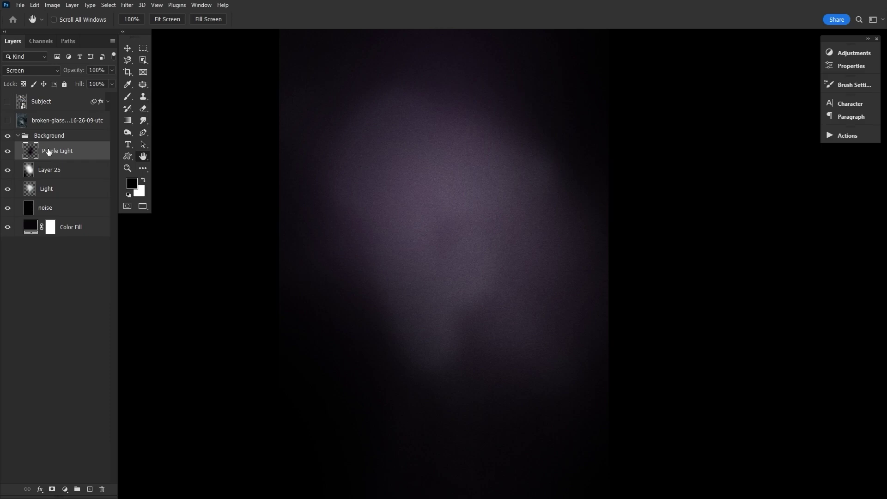
click(19, 135)
Show the Subject layer and enable its layer effects and Brightness/Contrast smart filter
click(8, 102)
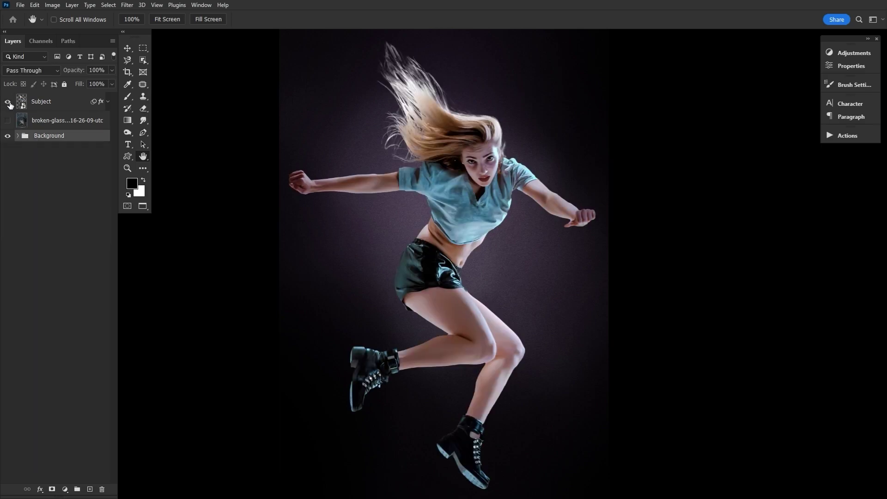
click(108, 102)
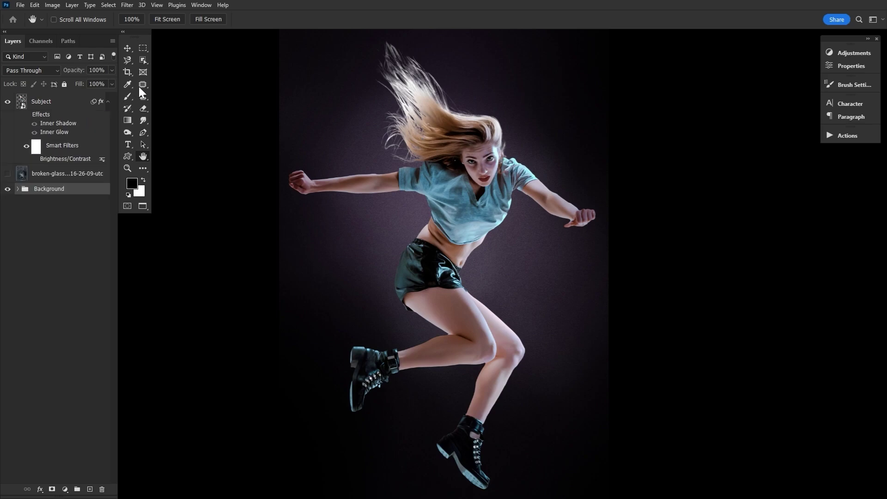
click(142, 61)
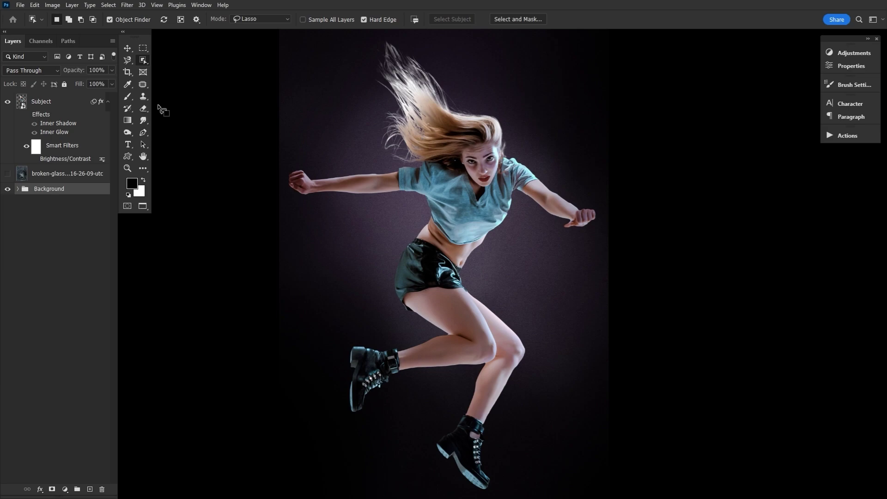
click(26, 115)
click(34, 159)
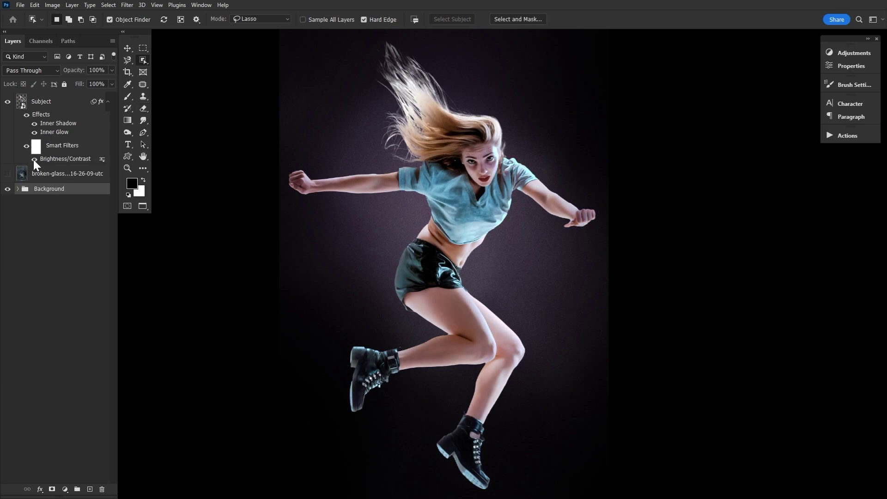
click(61, 106)
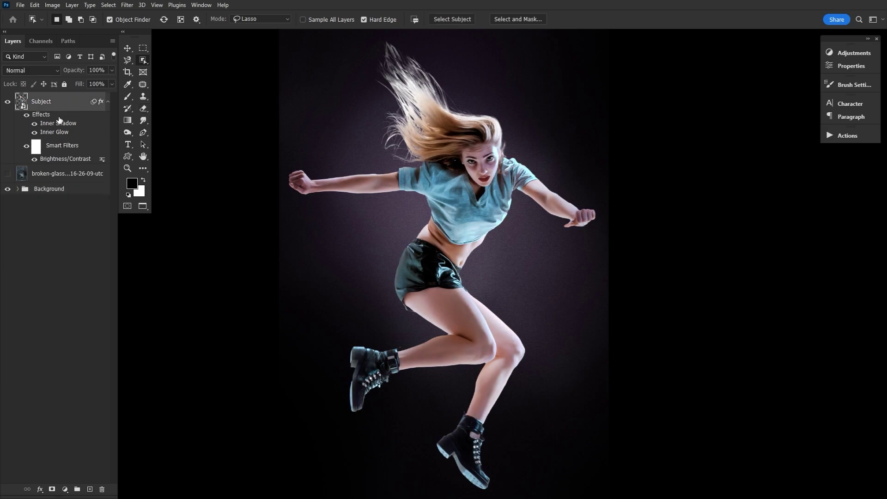
Confirm the Brightness/Contrast filter at Brightness 21 and Contrast 11
double_click(68, 158)
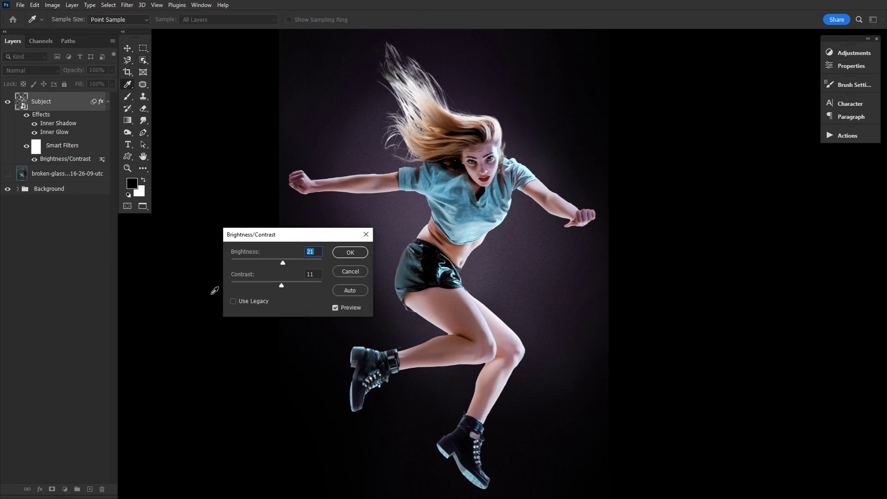
click(353, 253)
key(w)
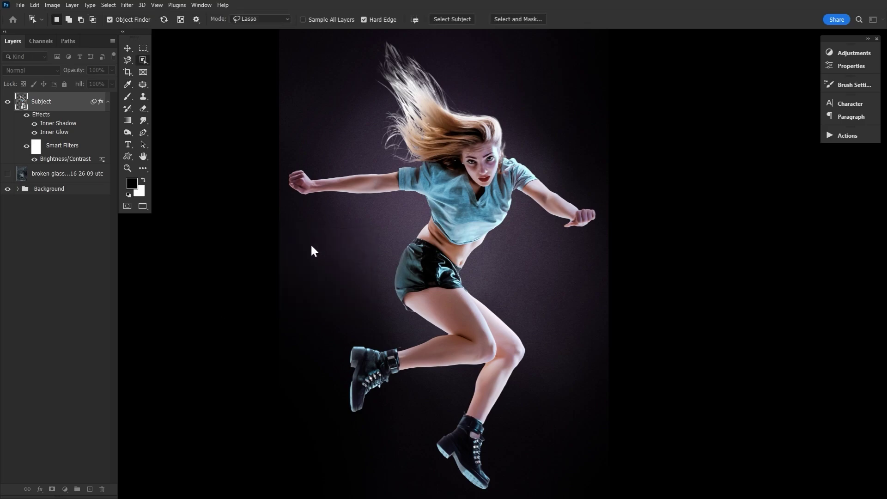
Set Subject's Inner Shadow to Soft Light 100%, size 76, and Inner Glow to Screen, size 250, range 51
double_click(68, 124)
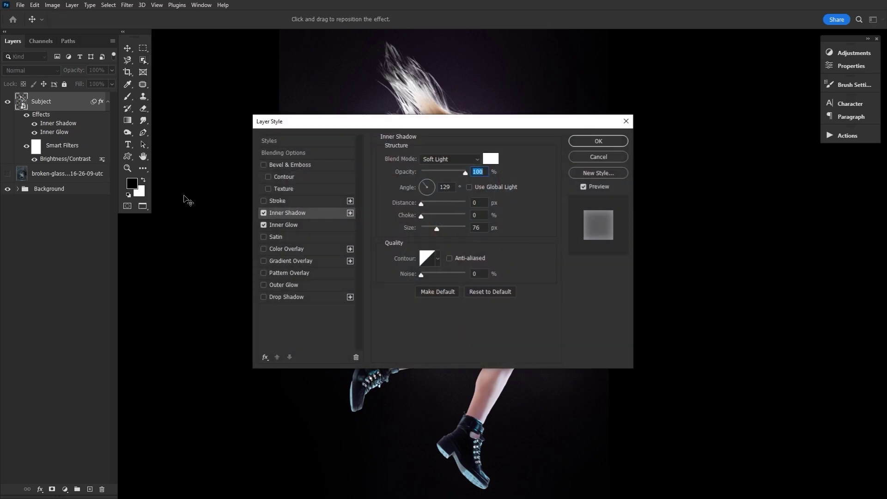
click(315, 228)
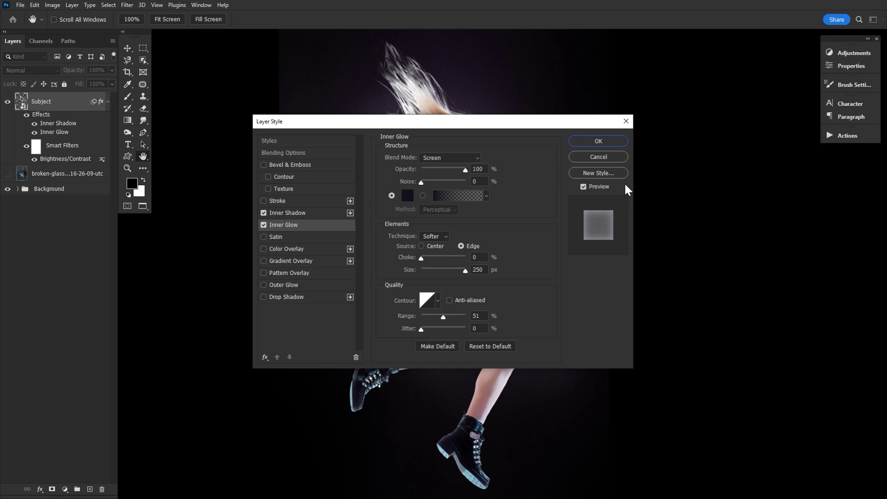
click(609, 140)
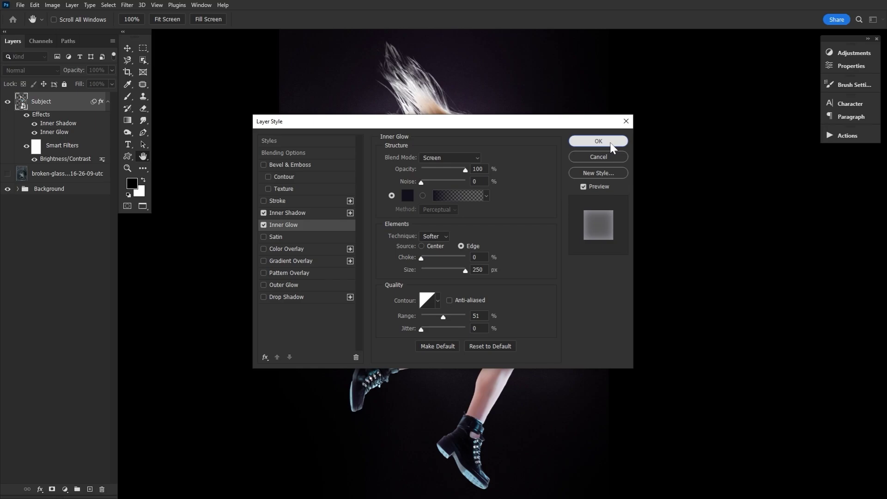
key(w)
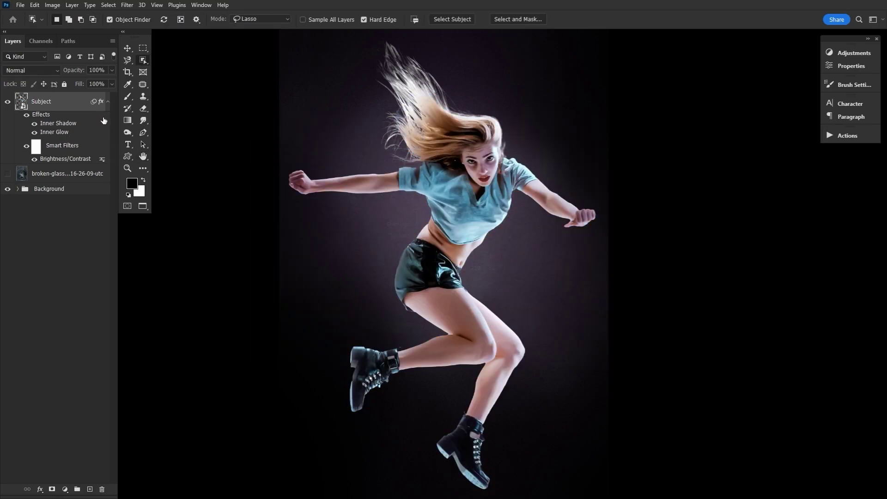
click(107, 102)
Show the broken-glass layer and clip a black-to-white Gradient Map adjustment to it
click(139, 153)
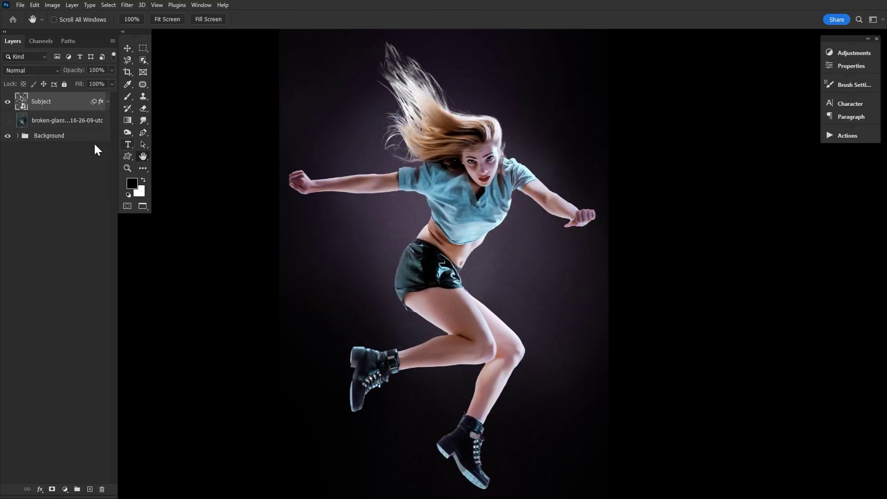
click(7, 120)
click(38, 124)
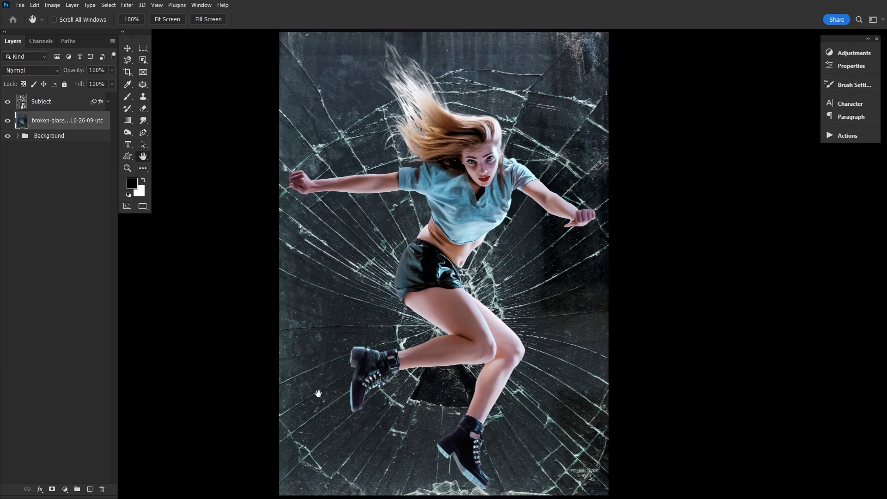
click(848, 54)
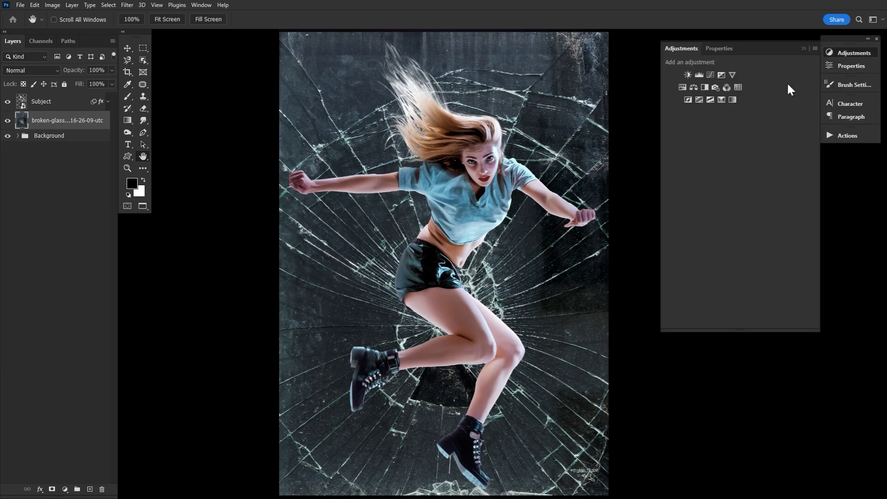
click(732, 100)
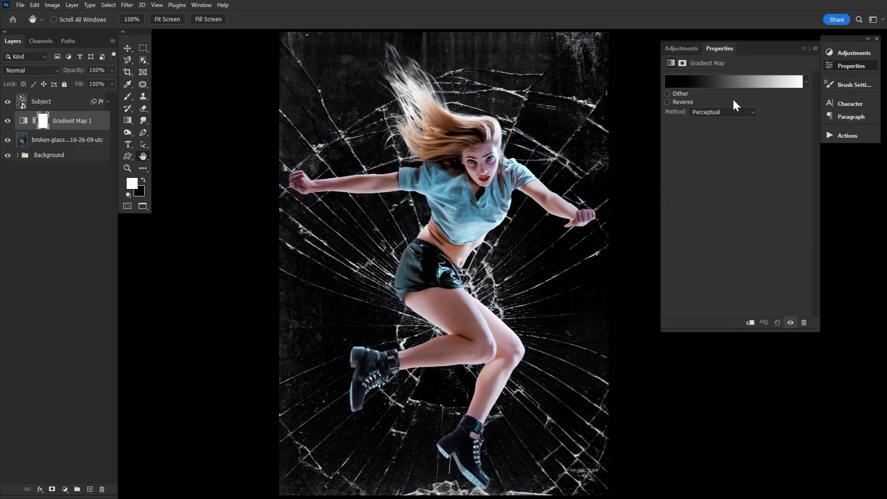
alt+click(73, 130)
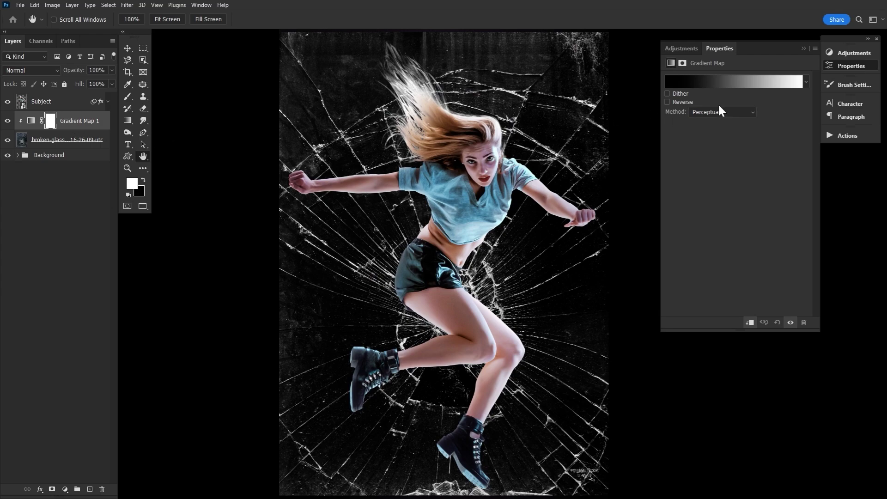
click(841, 66)
Set the broken-glass layer's blend mode to Screen
click(48, 72)
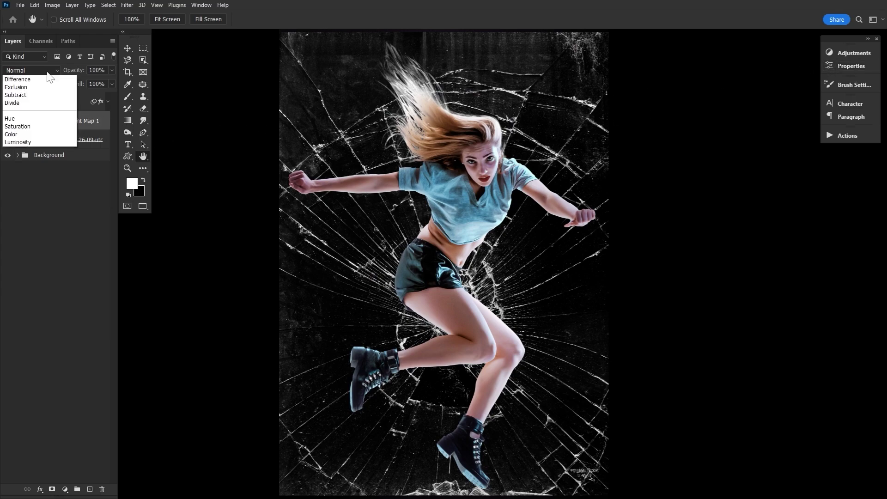
click(46, 71)
click(48, 141)
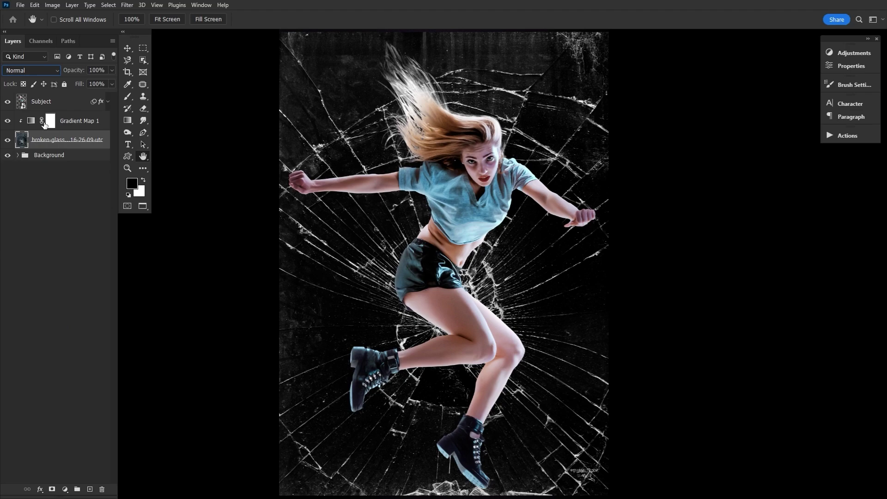
click(42, 72)
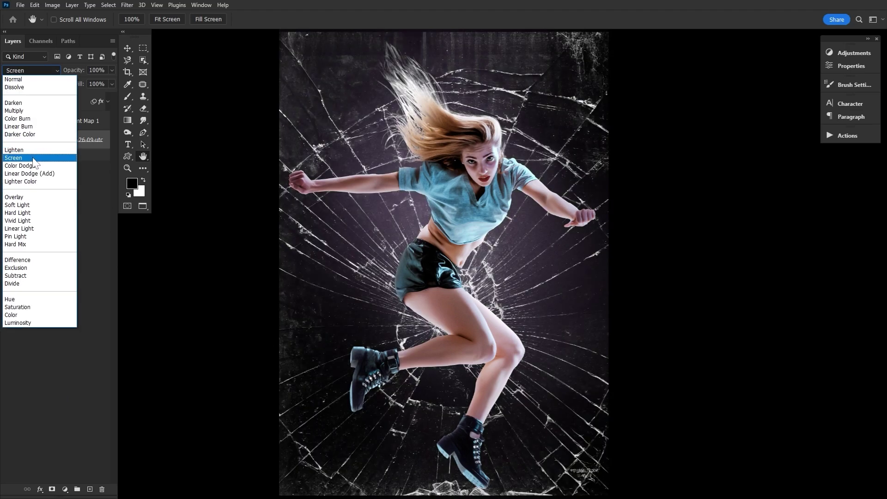
click(33, 158)
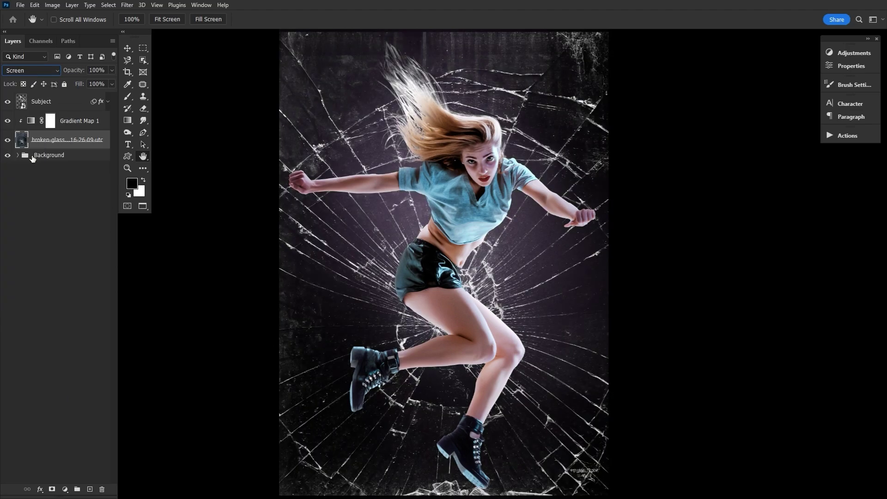
Apply a Brightness/Contrast adjustment with brightness -23 and slightly raised contrast
click(52, 5)
mouse_move(65, 24)
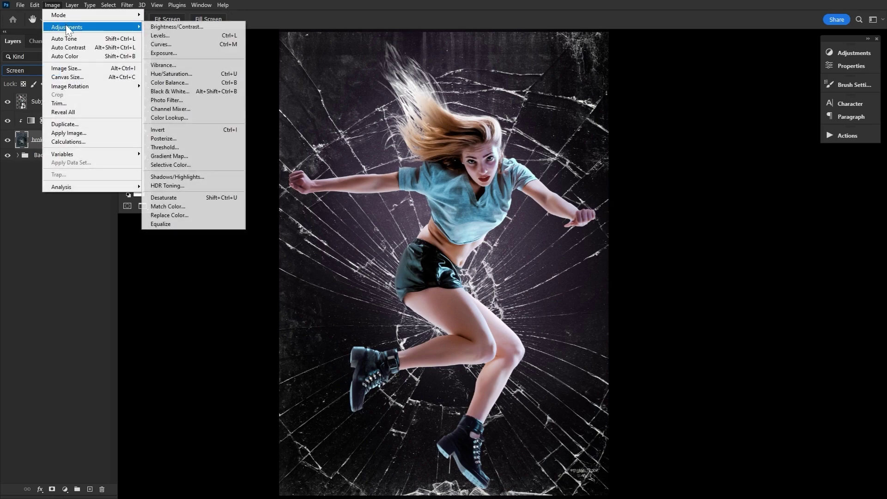
click(162, 24)
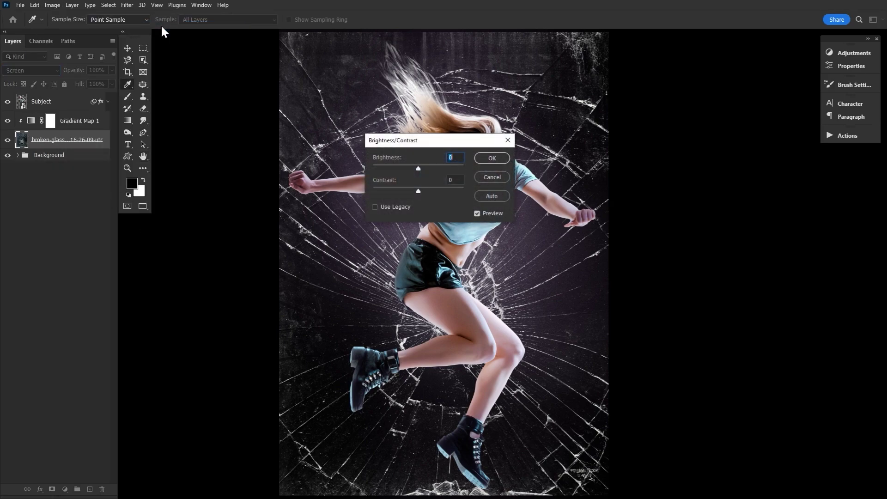
click(410, 168)
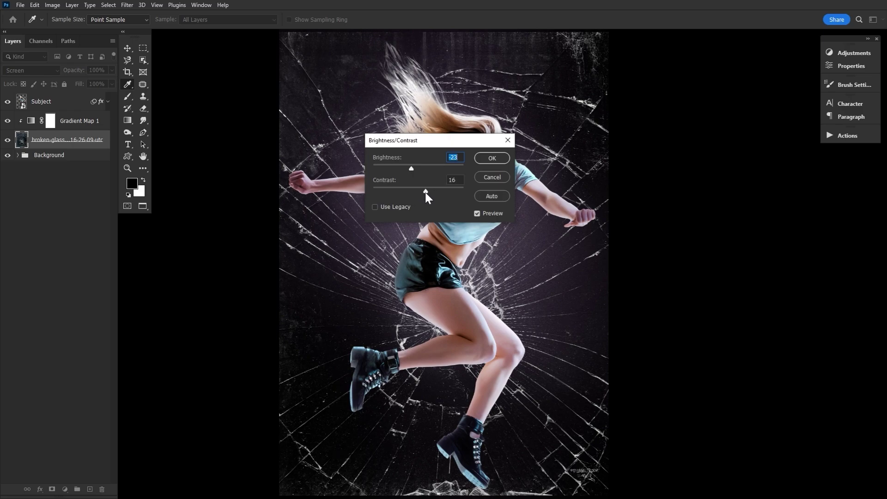
drag(426, 192, 412, 170)
click(490, 157)
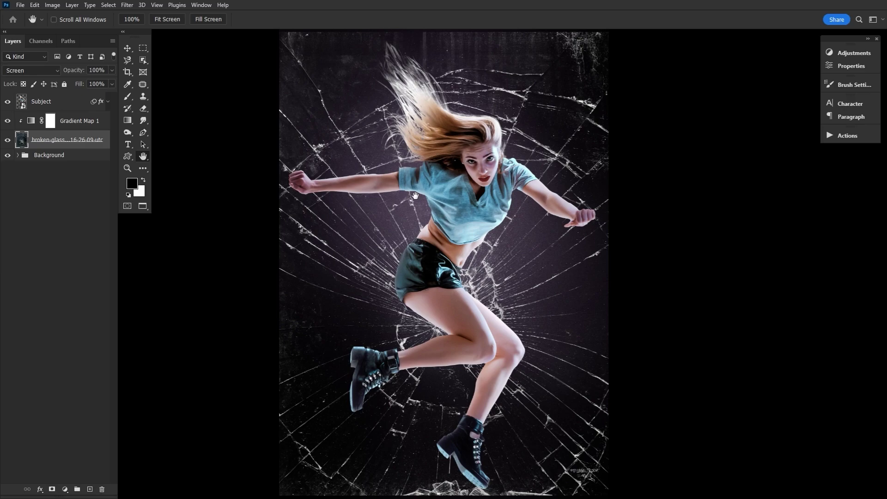
Merge Gradient Map 1 into the broken-glass layer and blend the result in Screen mode
click(87, 129)
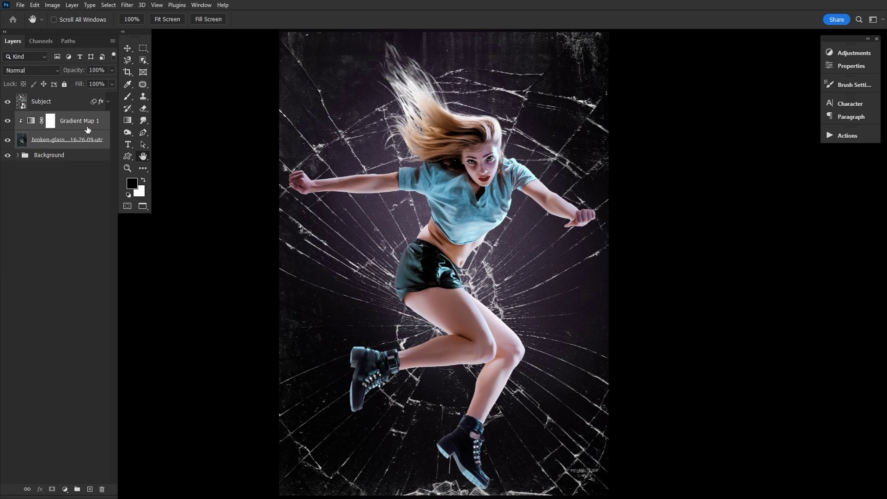
right_click(82, 131)
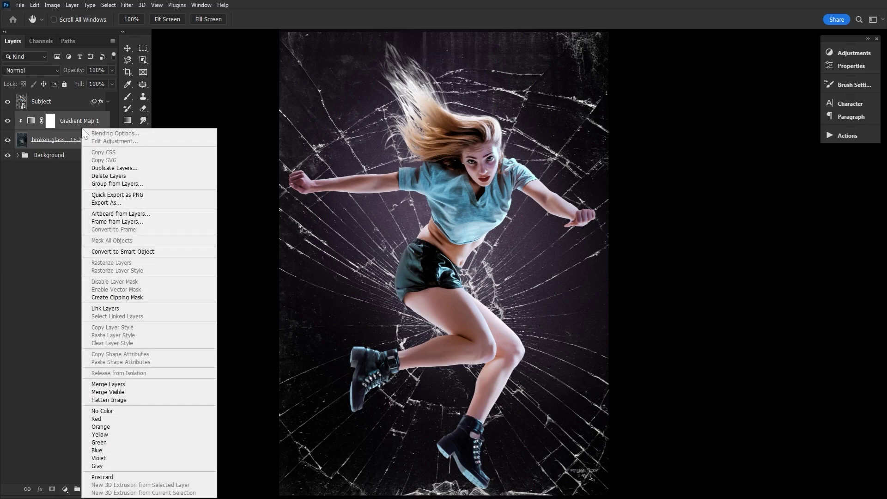
click(109, 384)
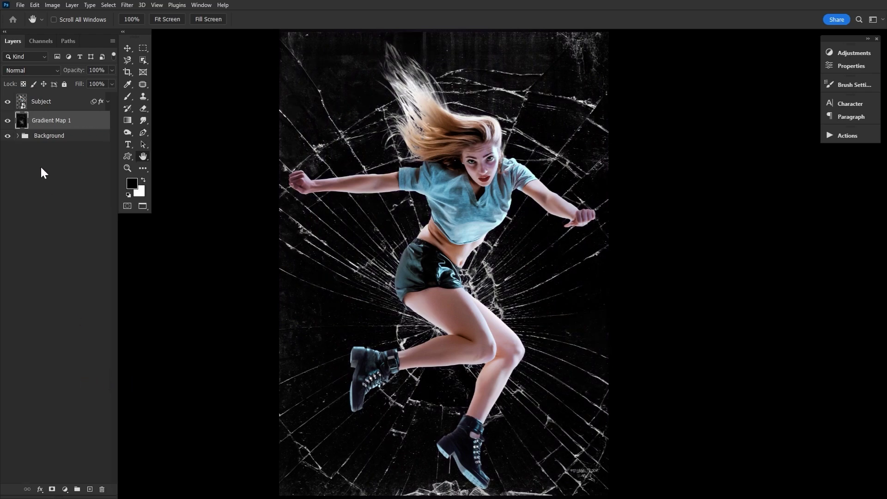
click(34, 70)
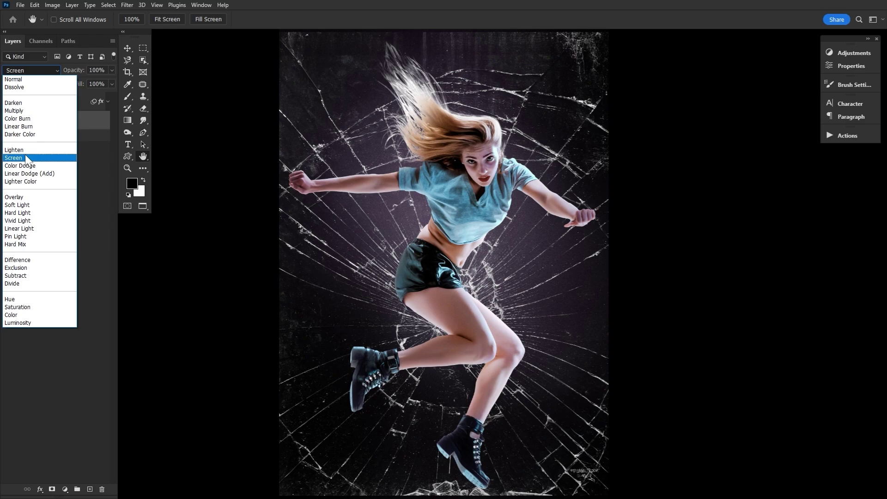
click(26, 156)
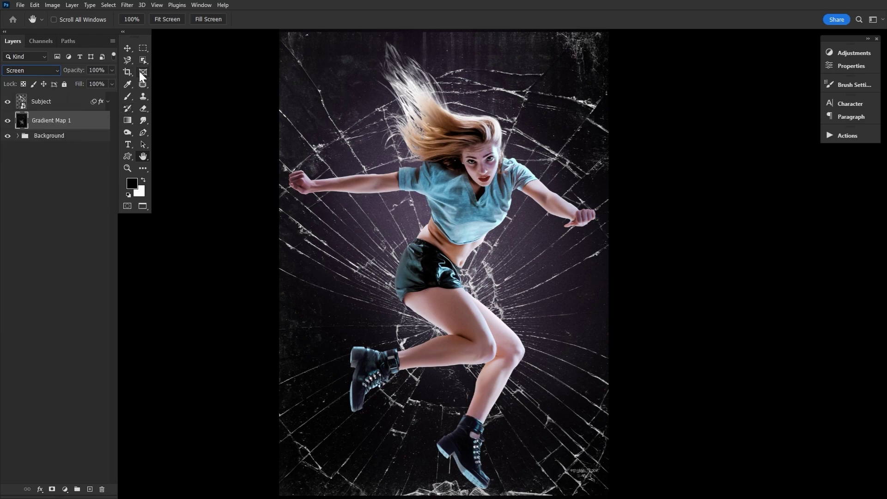
Hide the Subject layer and zoom in on the glass's upper cracks with the Magnetic Lasso ready
click(127, 59)
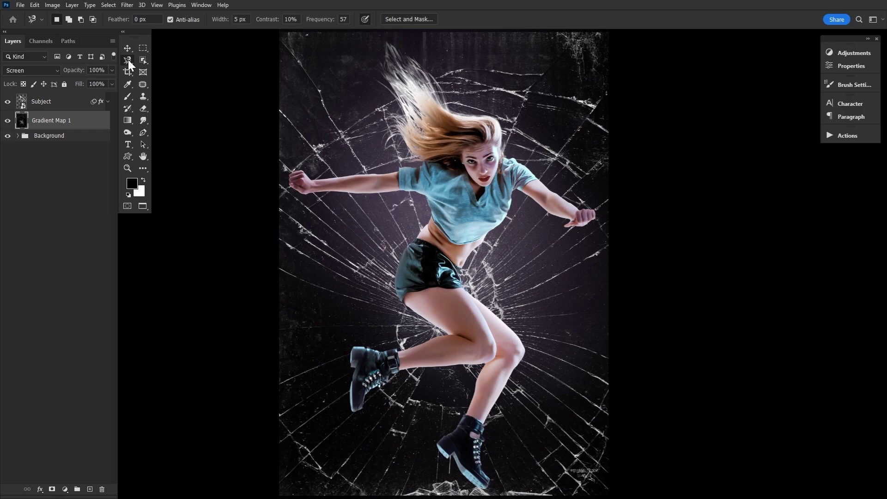
click(8, 102)
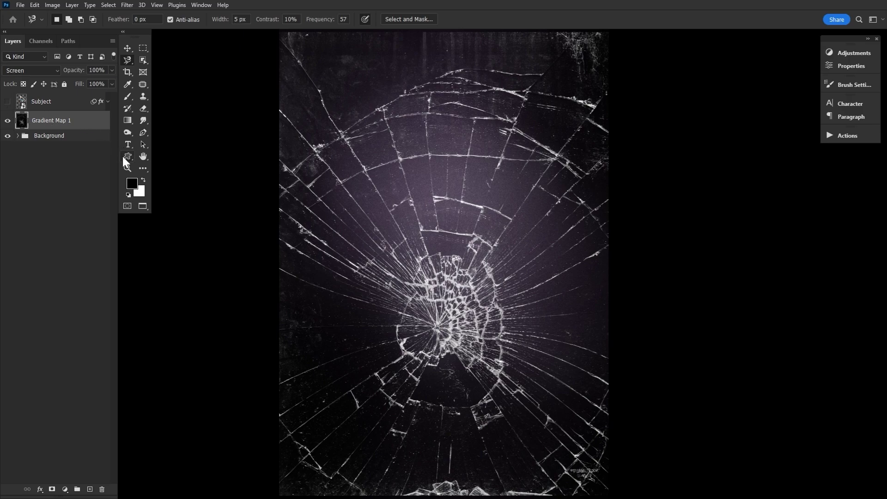
click(127, 168)
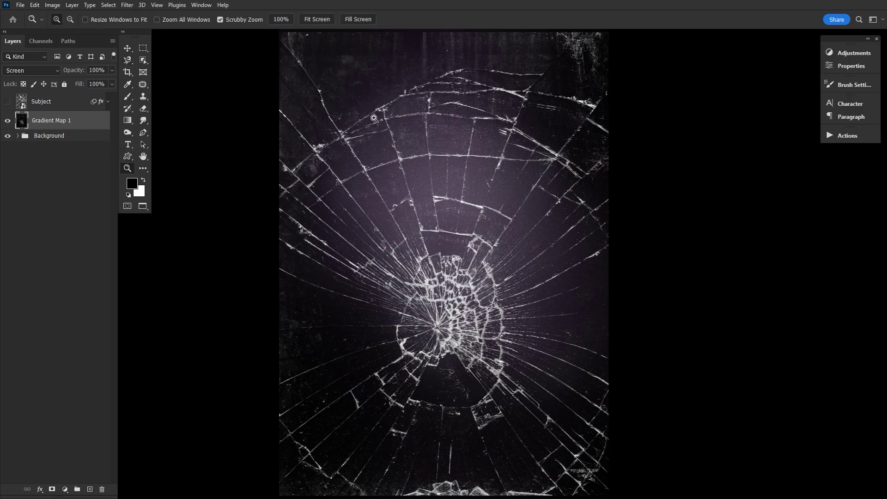
drag(374, 118, 370, 101)
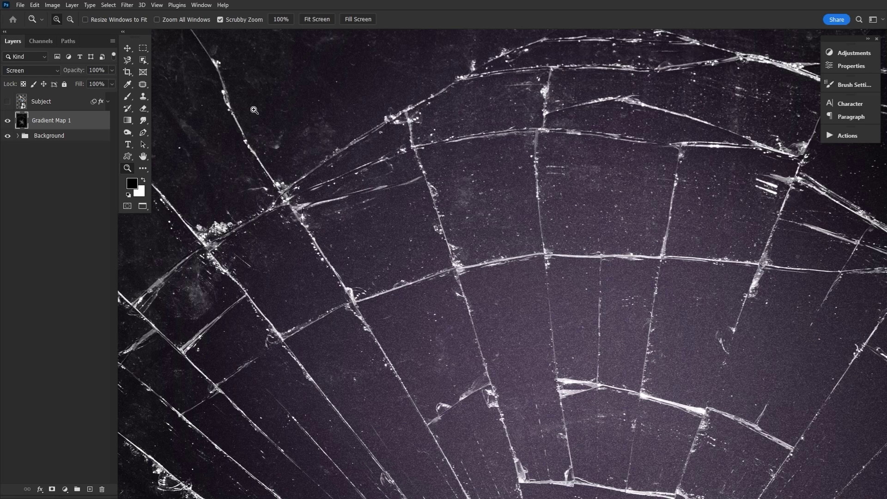
click(128, 60)
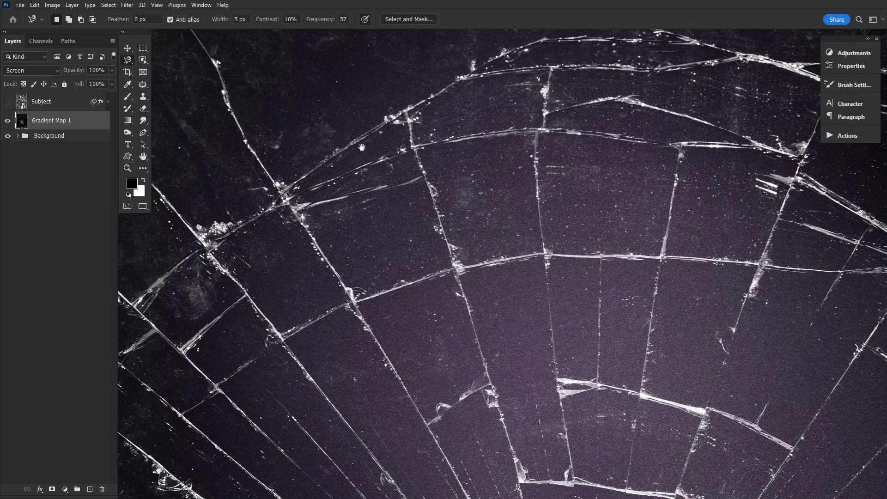
mouse_move(361, 147)
mouse_down()
mouse_move(371, 215)
mouse_move(402, 184)
mouse_move(308, 245)
mouse_move(284, 275)
mouse_move(426, 218)
mouse_move(418, 182)
mouse_up()
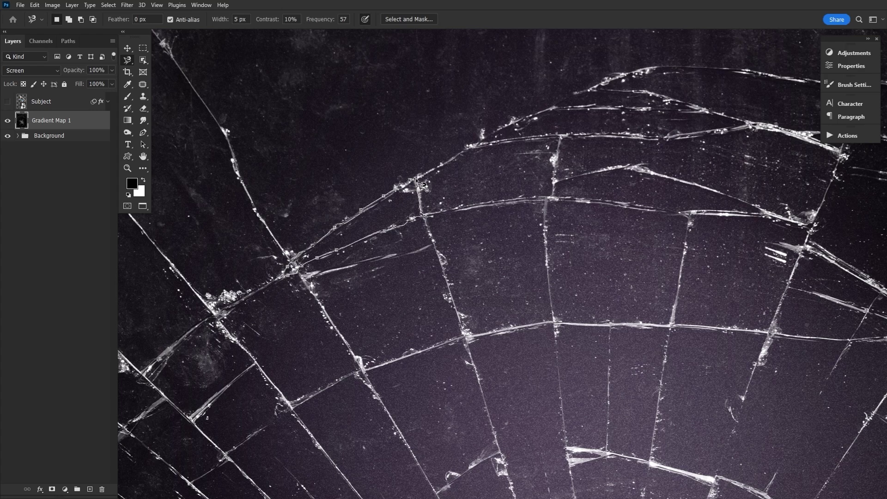
Lasso one glass shard, copy and paste it to a new layer, and move it up-left
click(420, 184)
click(35, 5)
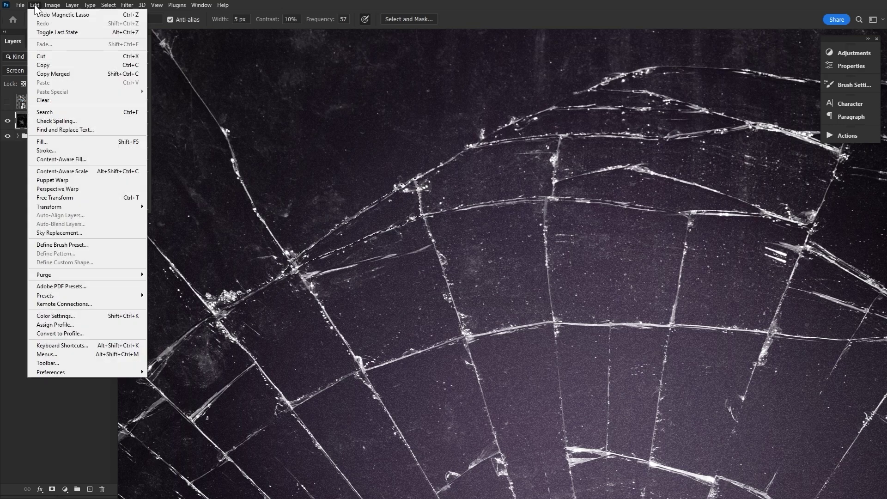
click(43, 65)
click(35, 5)
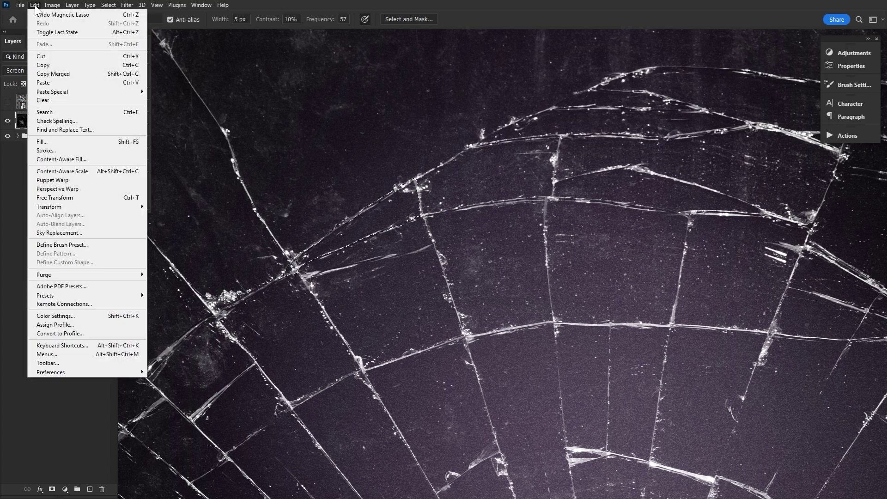
click(43, 82)
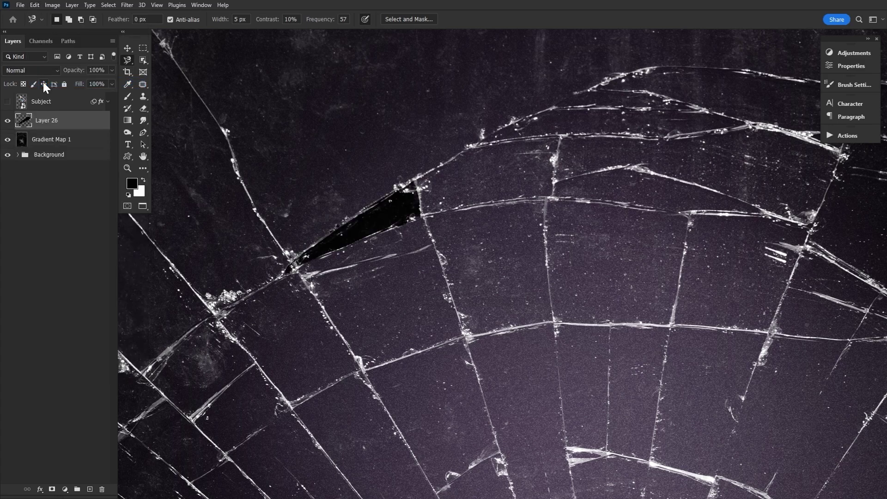
click(127, 48)
drag(390, 210, 366, 138)
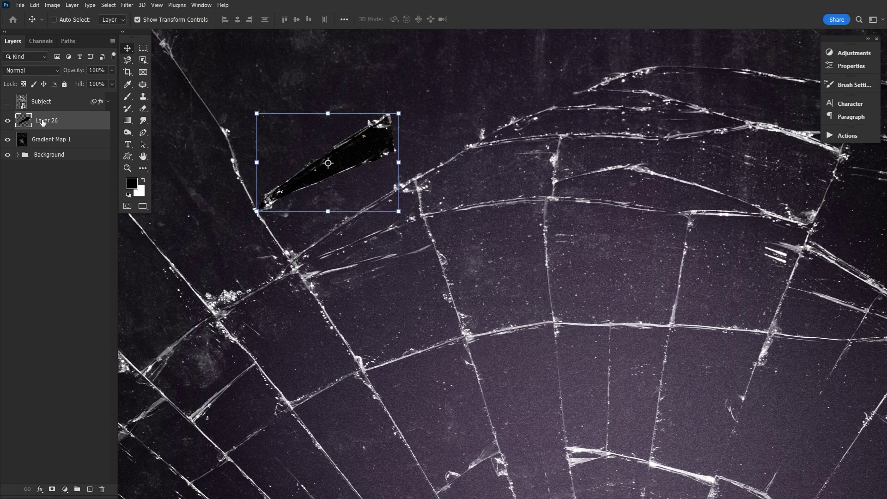
Reselect Gradient Map 1 and zoom out and shift the view to see more glass
click(70, 144)
click(127, 168)
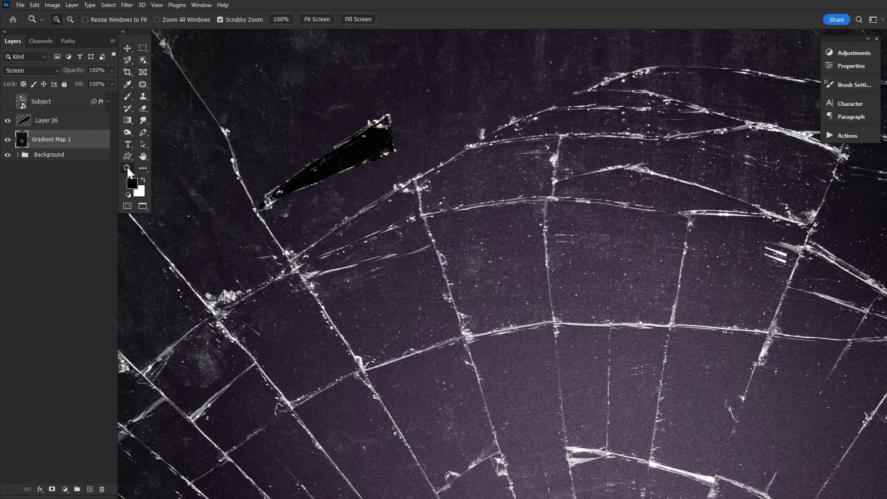
alt+click(467, 245)
drag(588, 259, 427, 282)
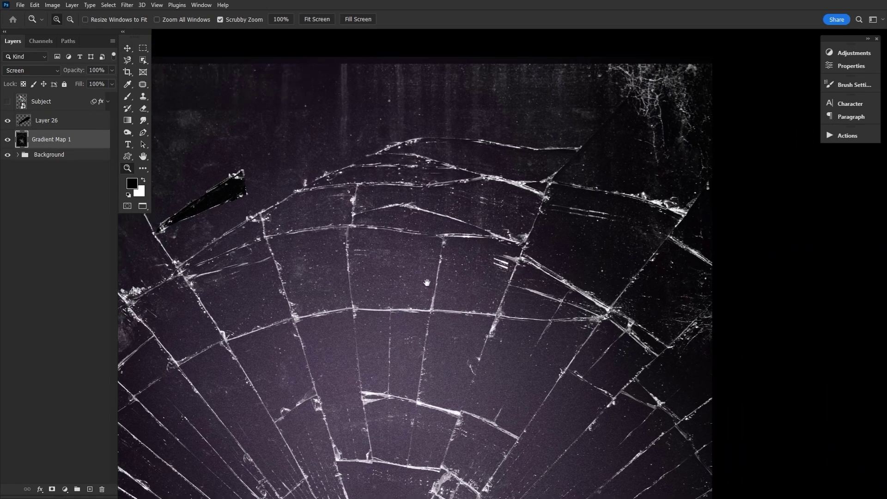
click(128, 61)
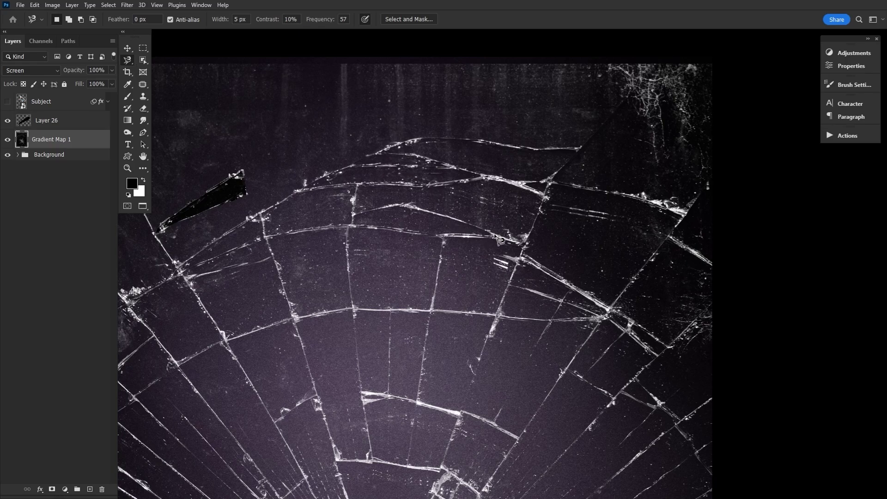
Trace three more shards and copy each onto its own layer
double_click(352, 216)
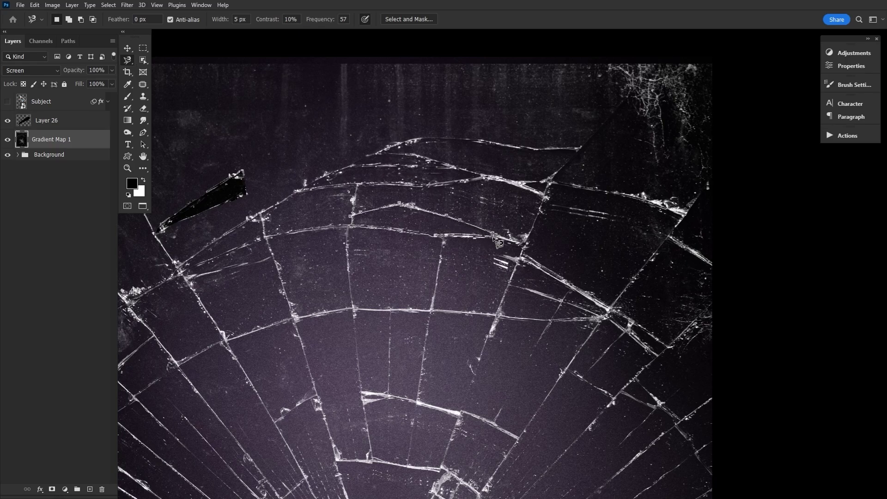
key(ctrl+j)
double_click(357, 173)
key(ctrl+c)
key(ctrl+v)
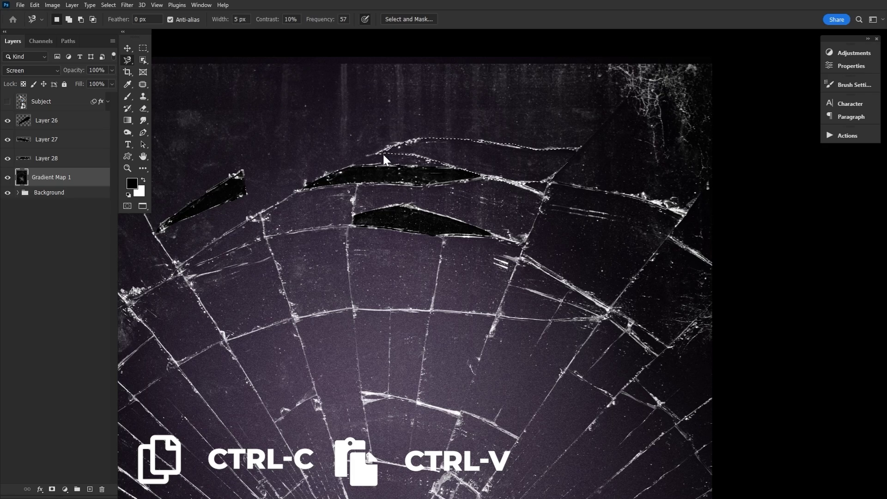
double_click(535, 217)
key(ctrl+c)
key(ctrl+v)
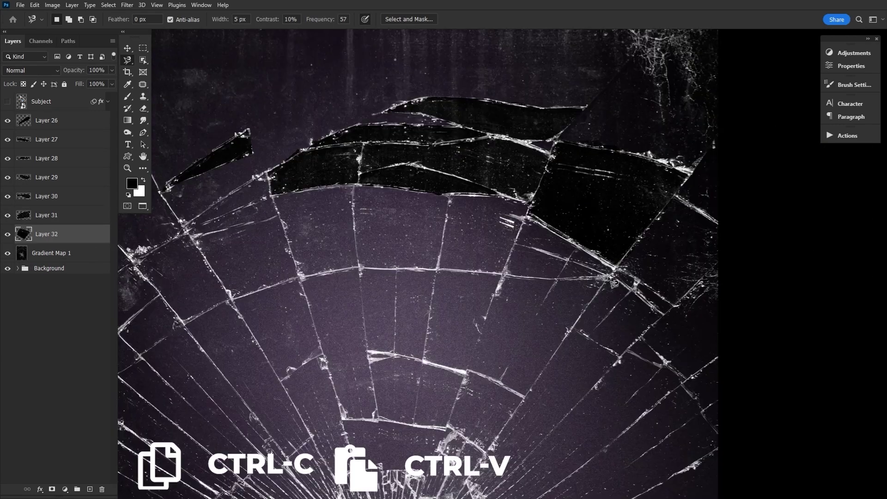
Return to Gradient Map 1 and lift a batch of further shards onto new layers with Ctrl+J
click(74, 255)
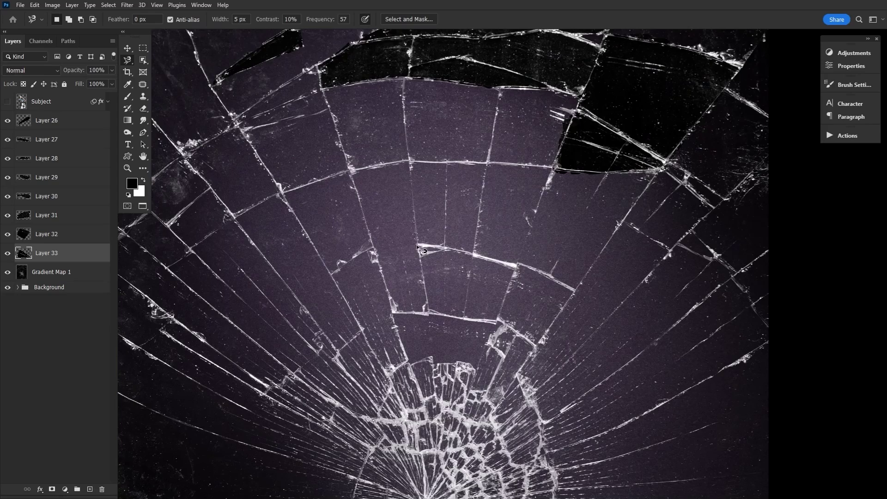
key(ctrl+v)
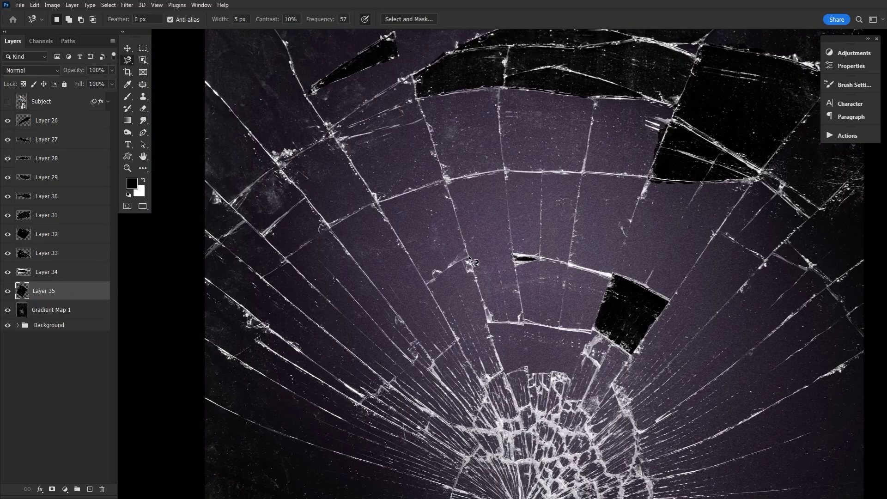
key(ctrl+v)
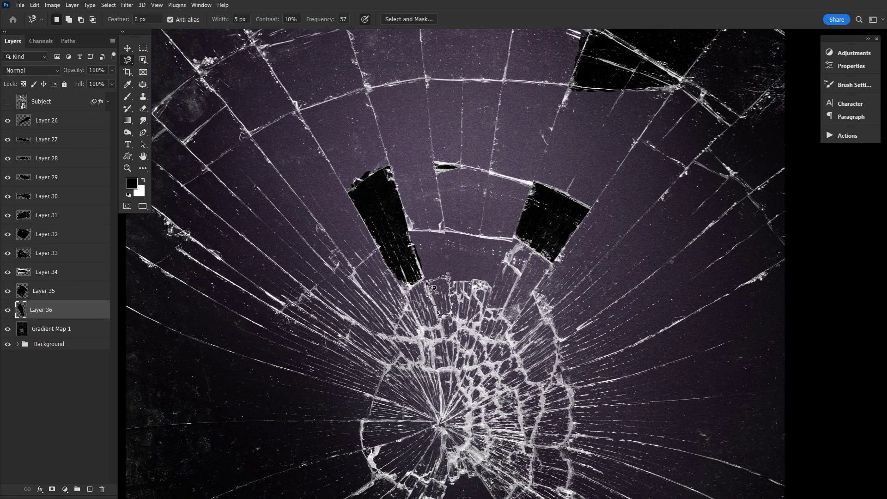
key(ctrl+v)
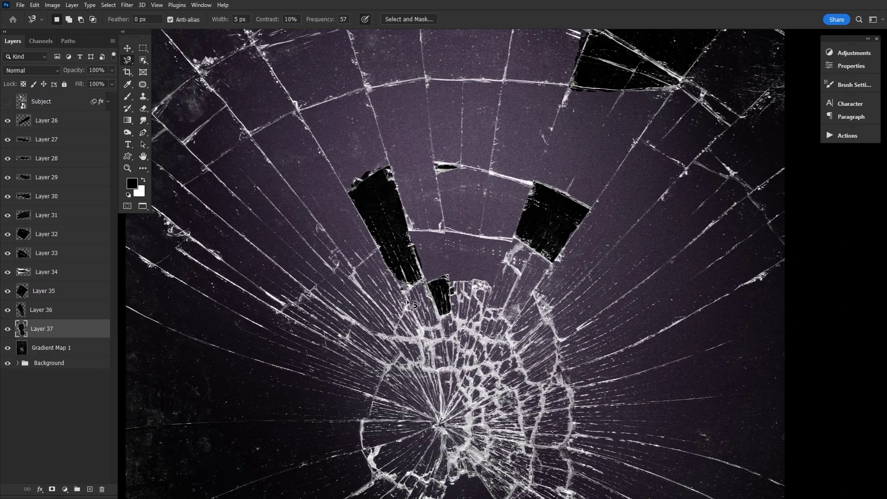
key(ctrl+v)
key(ctrl+j)
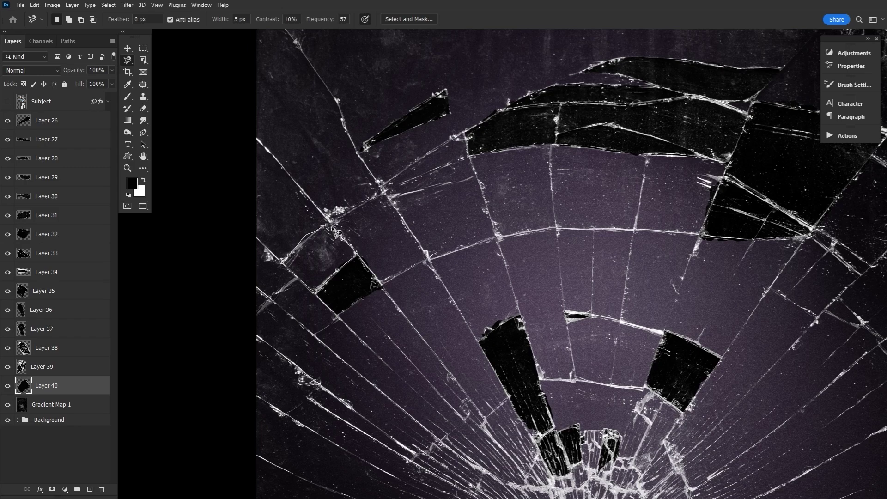
key(ctrl+j)
scroll(339, 233, right, 5)
key(ctrl+j)
scroll(415, 277, down, 5)
key(ctrl+j)
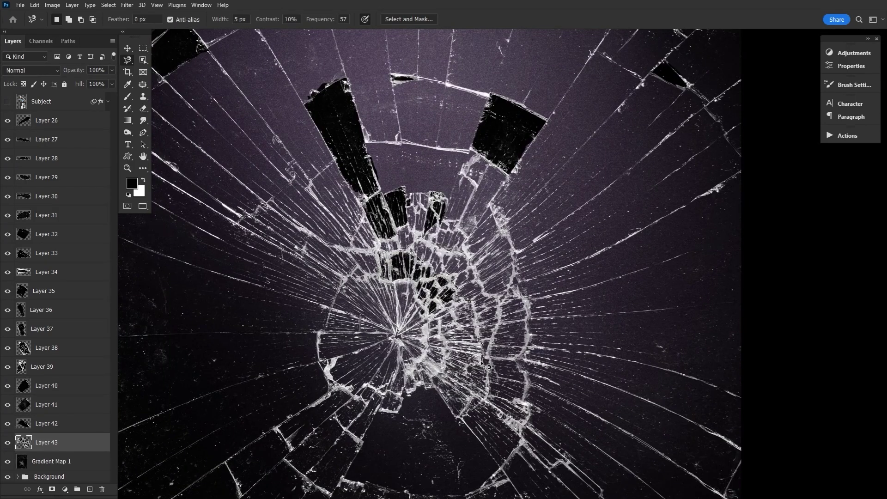
key(ctrl+j)
Keep duplicating outlined shards onto separate layers from the Gradient Map 1 layer
key(ctrl+j)
key(ctrl+j)
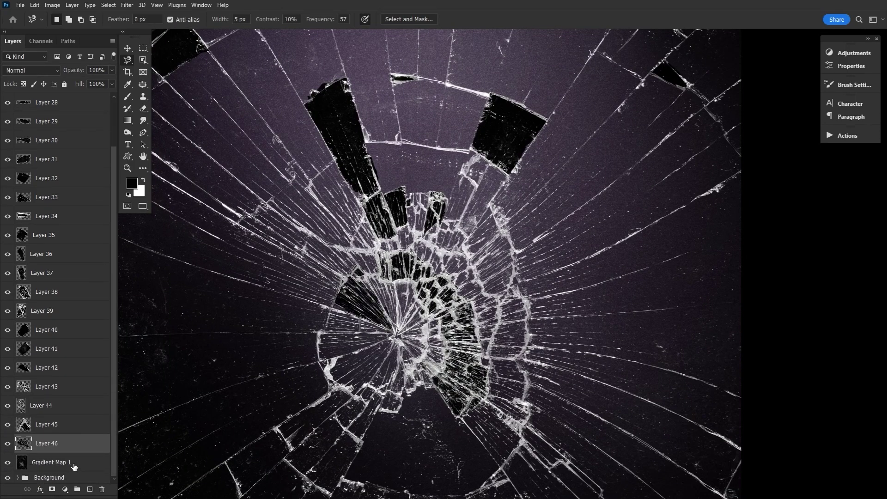
click(73, 476)
key(ctrl+j)
key(ctrl+j)
key(ctrl+j)
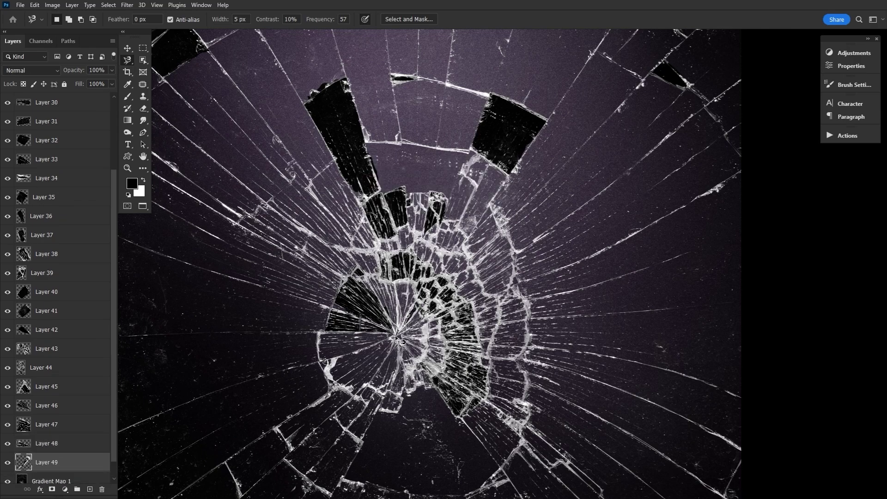
key(ctrl+j)
key(ctrl+j)
key(ctrl+j)
key(ctrl+j)
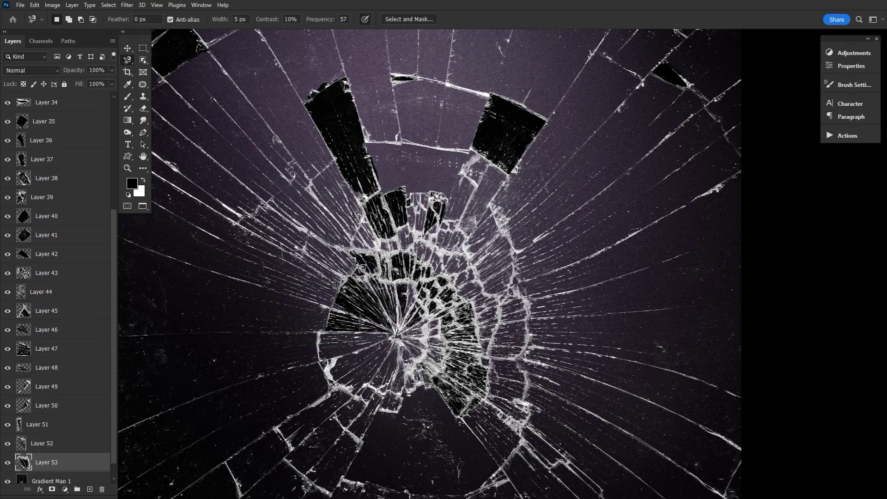
key(ctrl+j)
click(51, 480)
key(ctrl+j)
key(ctrl+j)
key(ctrl+j)
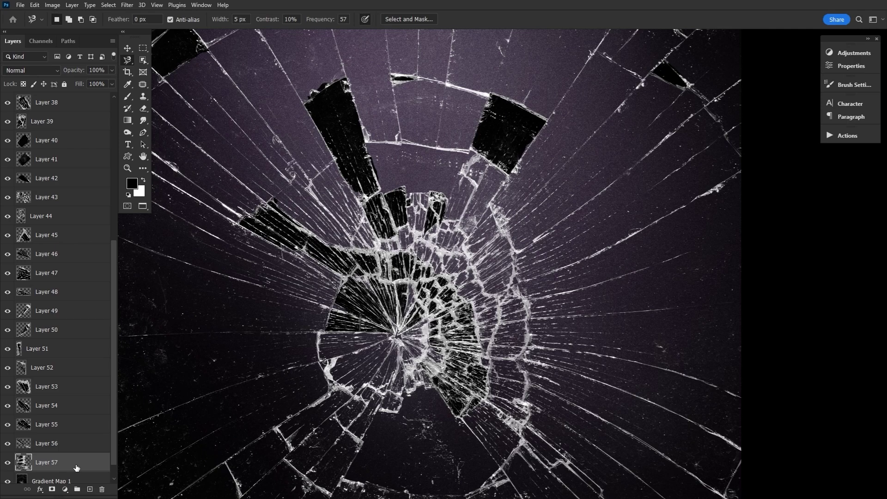
click(50, 481)
key(ctrl+j)
click(51, 474)
key(ctrl+j)
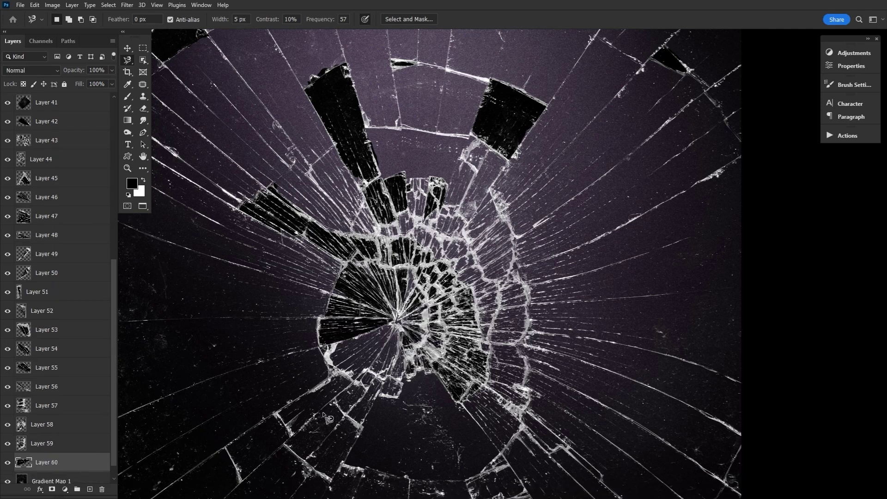
Cut the final shards of this pass onto their own layers, reaching Layer 70
key(ctrl+j)
scroll(332, 314, up, 5)
double_click(425, 296)
click(85, 479)
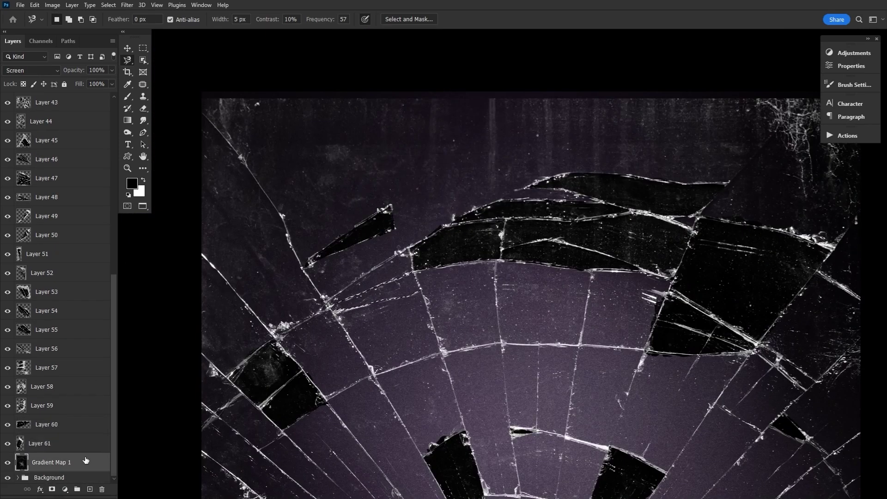
key(ctrl+j)
key(ctrl+j)
scroll(415, 308, down, 3)
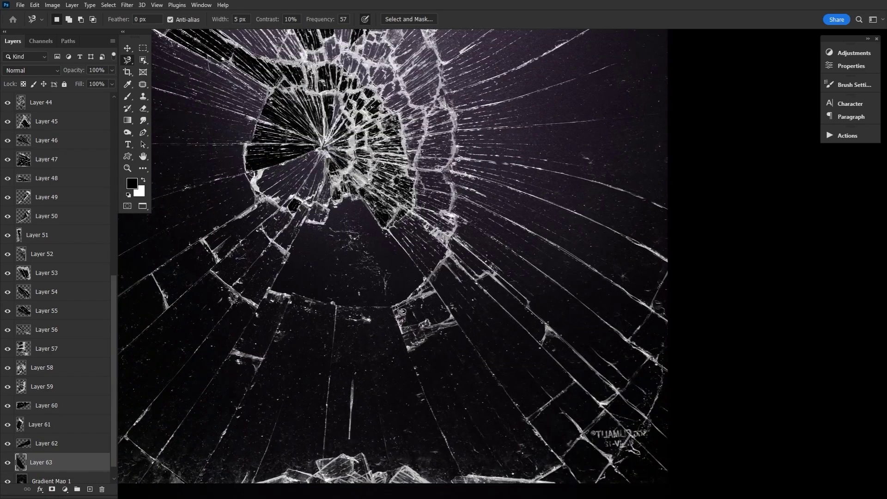
key(ctrl+j)
key(ctrl+j)
scroll(418, 323, up, 5)
key(ctrl+j)
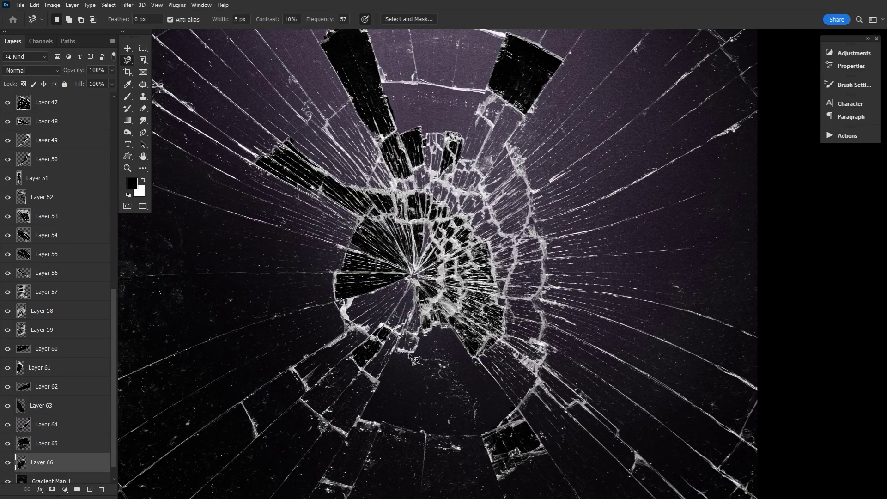
key(ctrl+j)
key(ctrl+j)
key(ctrl+j)
key(ctrl+j)
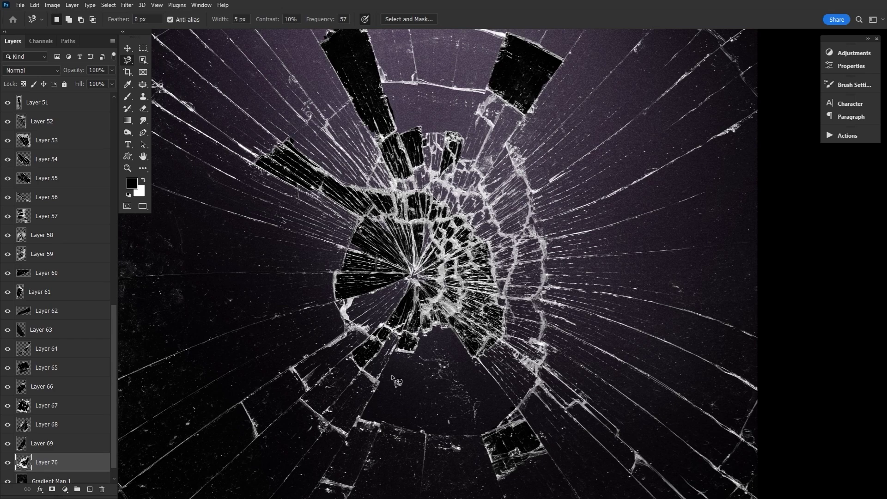
key(ctrl+j)
key(ctrl+j)
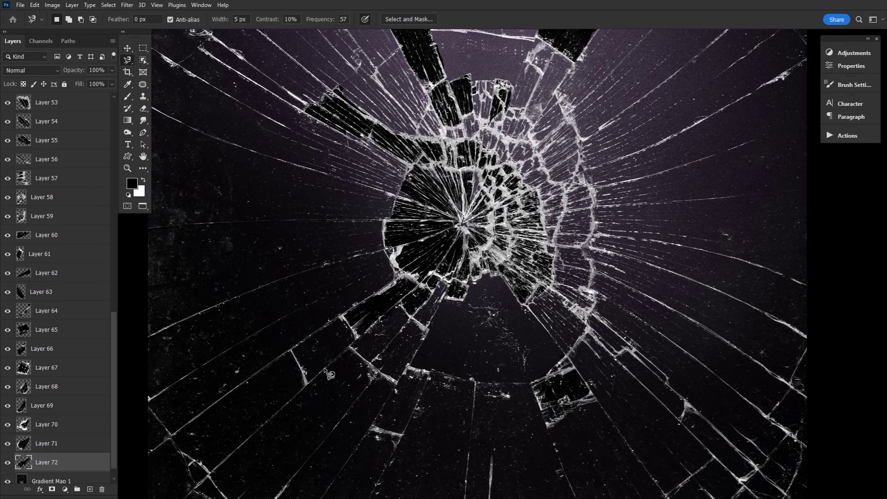
Lasso the last remaining shards and copy each onto its own layer with Ctrl+J
mouse_move(287, 355)
mouse_down()
mouse_move(233, 248)
mouse_move(306, 269)
mouse_up()
click(373, 342)
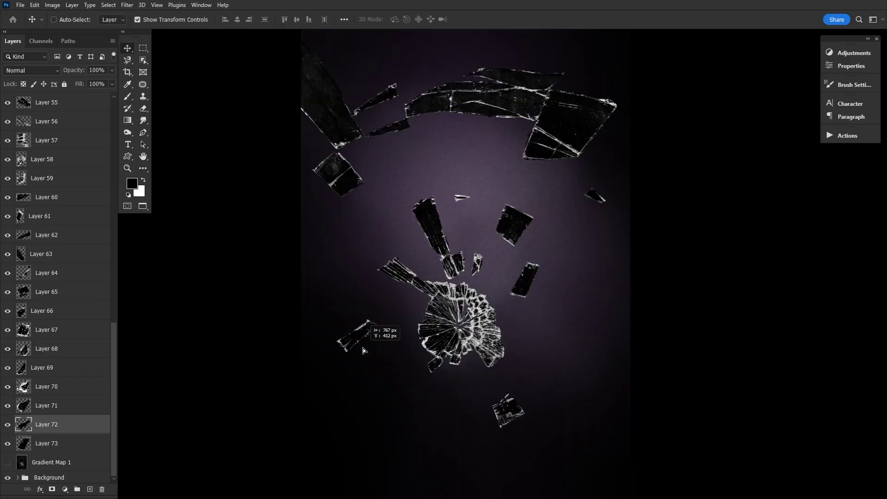
mouse_move(363, 349)
mouse_down()
mouse_move(539, 313)
mouse_move(406, 253)
mouse_move(346, 139)
mouse_move(553, 198)
mouse_move(544, 307)
mouse_move(380, 158)
mouse_move(465, 174)
mouse_move(401, 181)
mouse_move(429, 379)
mouse_up()
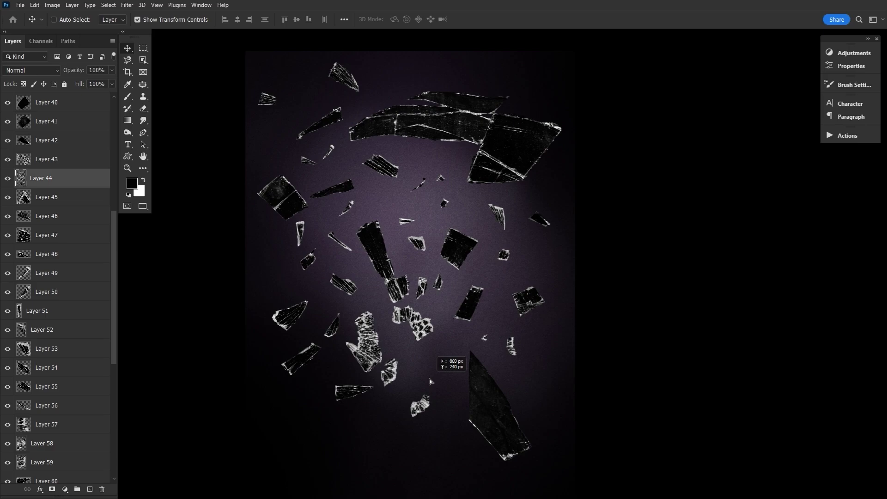
key(l)
key(v)
key(l)
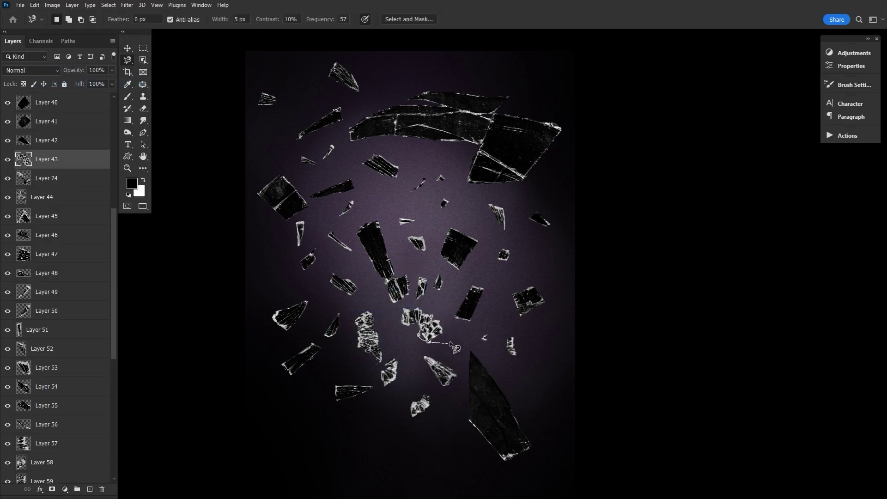
key(ctrl+j)
key(v)
Scatter the shard layers around the canvas, moving a large shard toward the bottom
mouse_move(430, 323)
mouse_down()
mouse_move(535, 217)
mouse_move(543, 263)
mouse_up()
scroll(60, 231, up, 5)
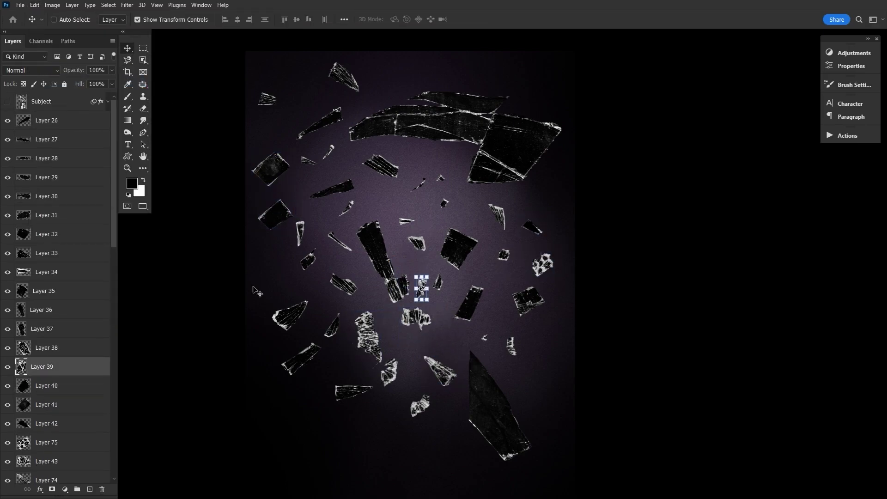
click(46, 310)
click(47, 271)
drag(513, 152, 365, 448)
click(46, 215)
drag(462, 139, 518, 138)
click(46, 120)
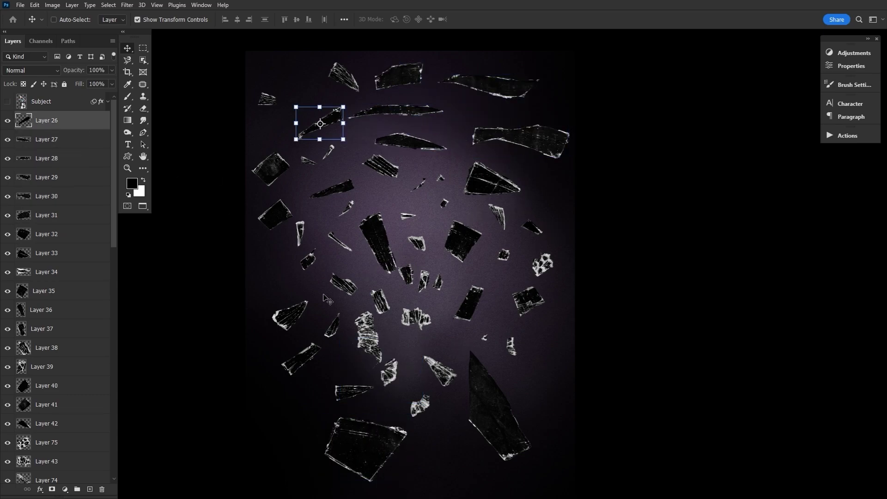
Show the jumping woman's Subject layer again and nudge a first shard slightly aside
click(7, 102)
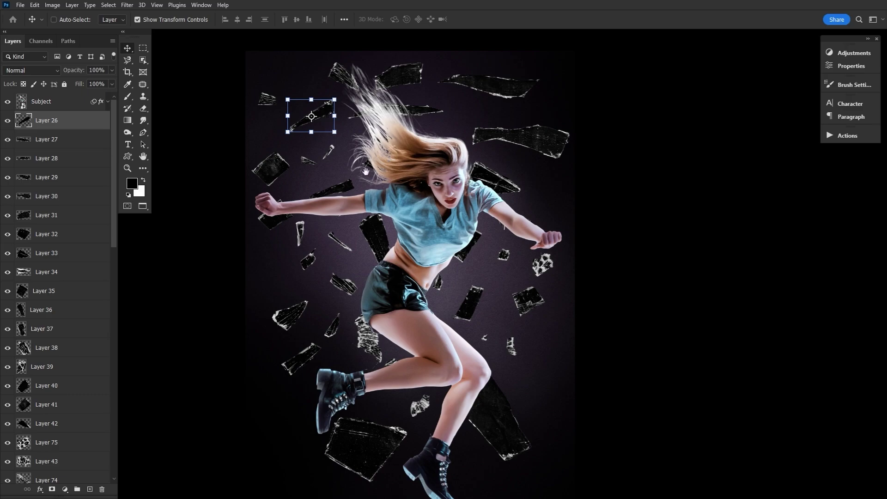
drag(365, 172, 357, 212)
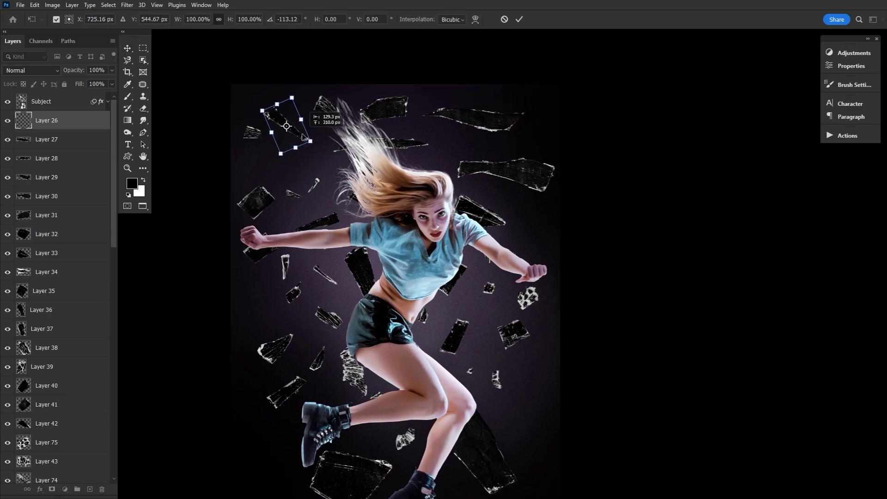
ctrl+click(252, 133)
scroll(268, 197, up, 3)
drag(268, 197, 301, 187)
scroll(301, 186, down, 3)
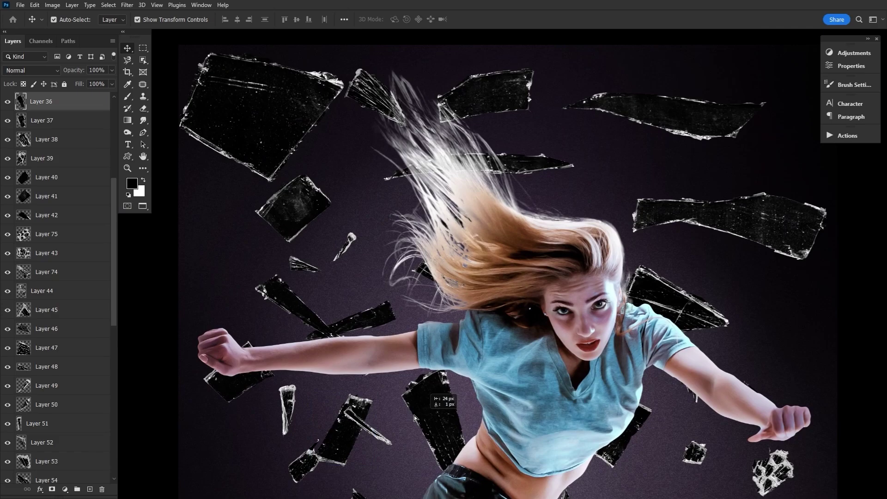
scroll(491, 307, up, 3)
Move shards beside the woman's shorts and reposition another shard close to her
ctrl+click(491, 306)
scroll(491, 307, down, 3)
drag(277, 153, 415, 194)
scroll(416, 194, down, 3)
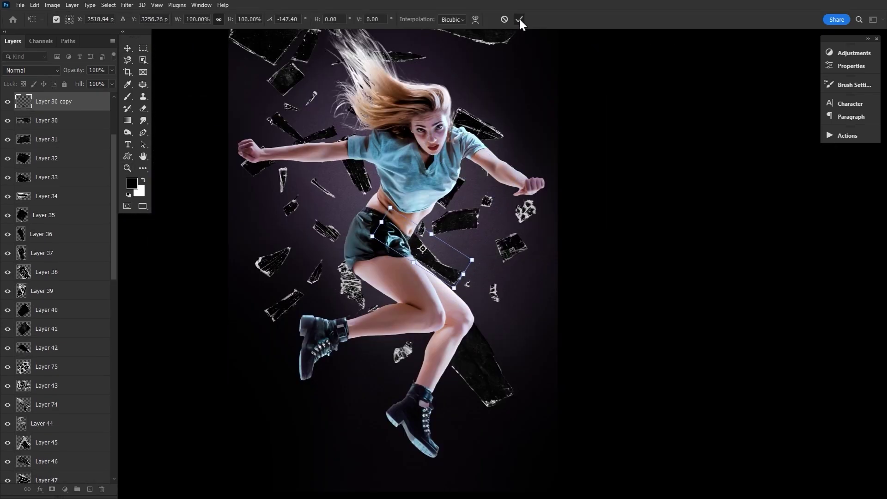
ctrl+click(332, 300)
scroll(333, 301, up, 3)
drag(361, 314, 365, 295)
scroll(283, 281, down, 3)
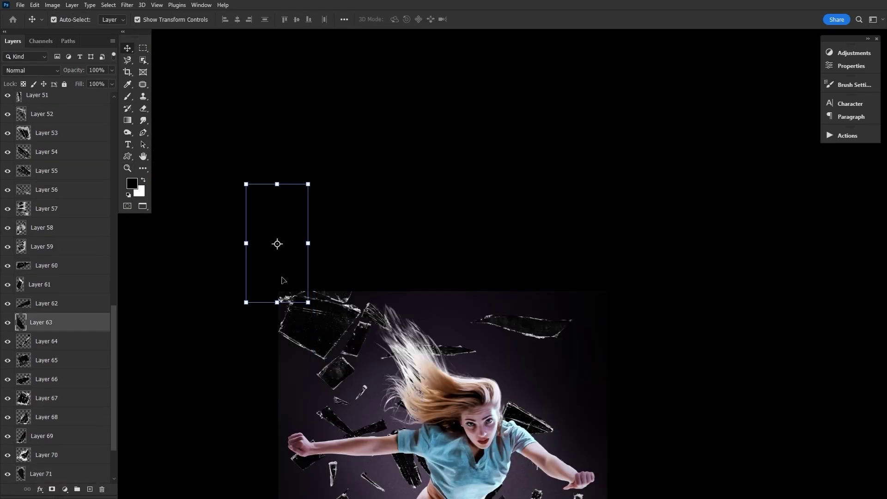
drag(283, 281, 240, 171)
Move a shard to sit beside the woman's torso
ctrl+click(277, 194)
scroll(278, 194, up, 3)
drag(384, 157, 391, 153)
scroll(391, 153, down, 3)
scroll(521, 285, up, 3)
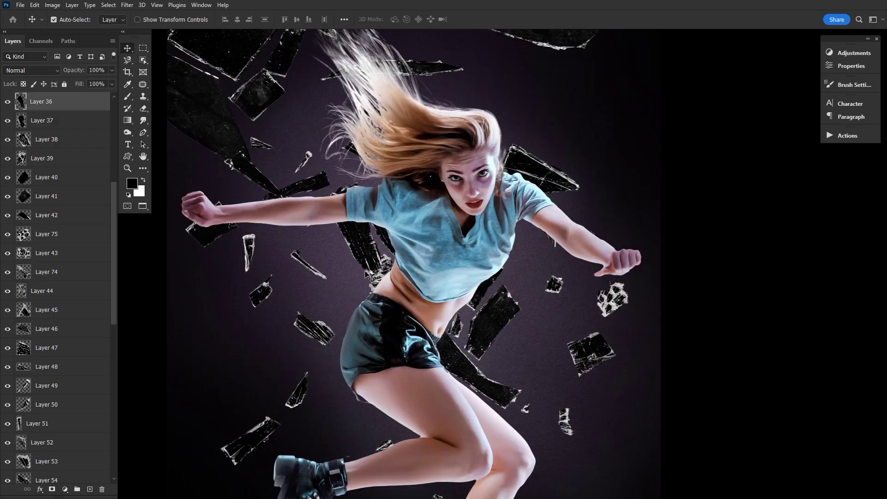
Select further shards near her legs and at the top left for adjustment
click(137, 19)
ctrl+click(521, 285)
scroll(521, 286, down, 3)
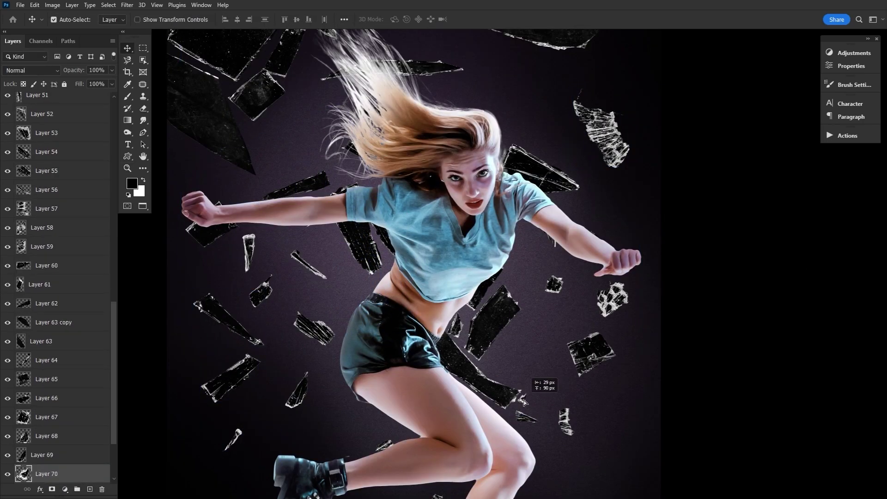
scroll(511, 367, up, 3)
ctrl+click(351, 283)
scroll(350, 161, down, 3)
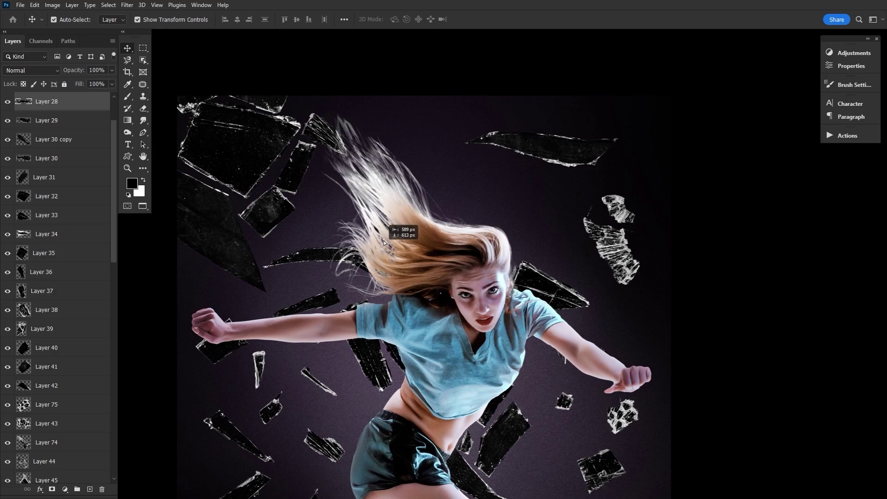
scroll(458, 377, up, 3)
ctrl+click(288, 129)
scroll(296, 120, down, 3)
ctrl+click(296, 120)
scroll(296, 120, down, 3)
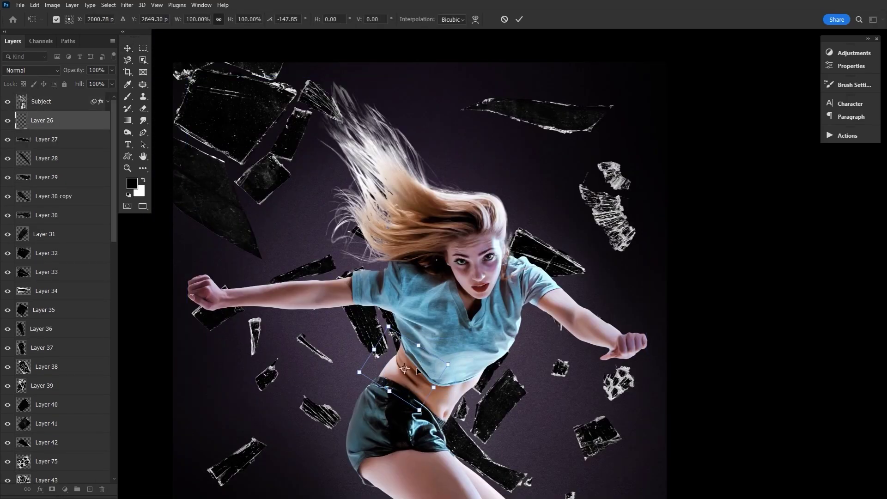
Scale the jumping woman's layer down to about 76% of its size
ctrl+click(372, 260)
key(z)
key(v)
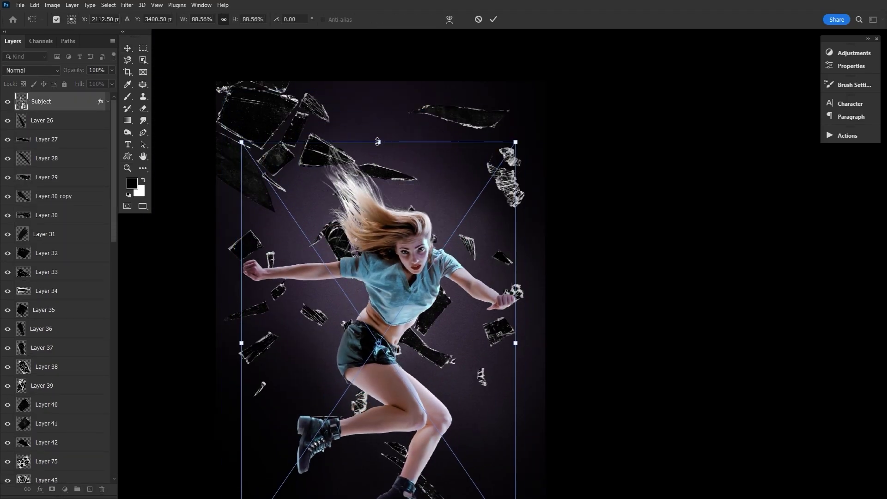
drag(289, 177, 298, 189)
ctrl+click(324, 155)
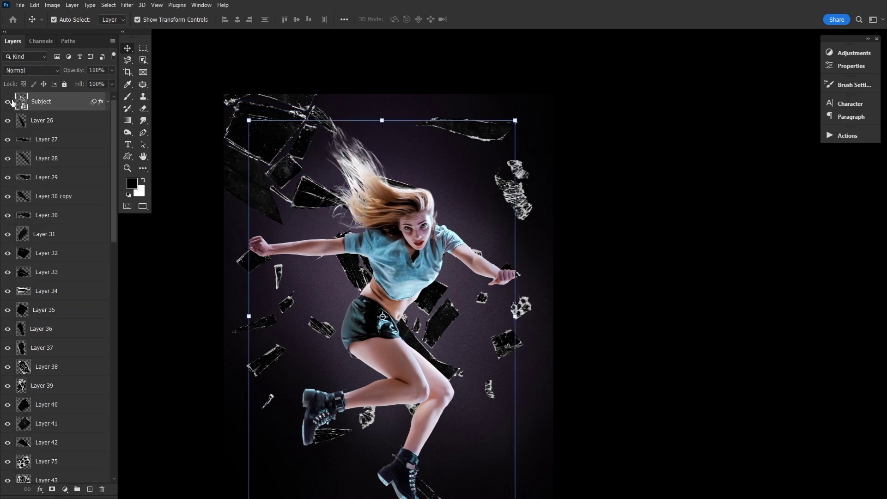
drag(430, 243, 417, 225)
key(ctrl+t)
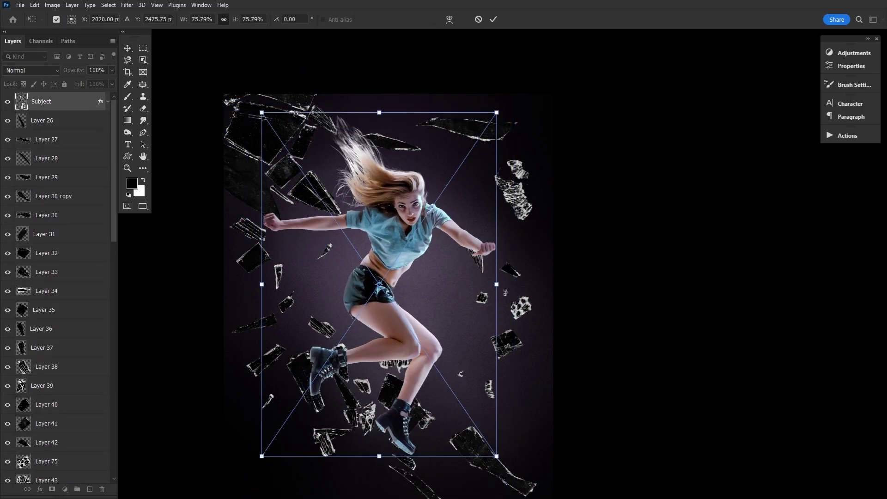
Pack shards closer around her hair and legs, moving the long shard along her leg
drag(497, 120, 490, 16)
key(Return)
mouse_move(323, 153)
mouse_down()
mouse_move(329, 146)
mouse_move(314, 163)
mouse_up()
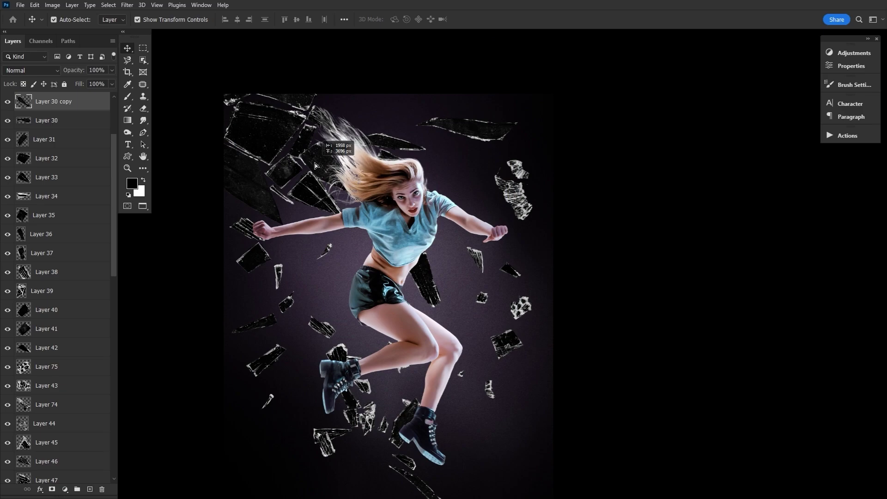
drag(506, 344, 525, 371)
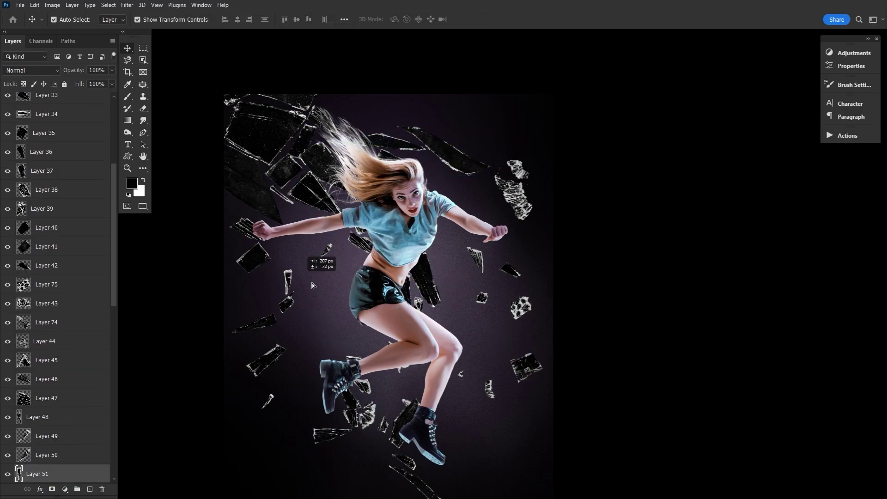
scroll(324, 222, down, 2)
drag(274, 205, 319, 238)
drag(474, 434, 331, 291)
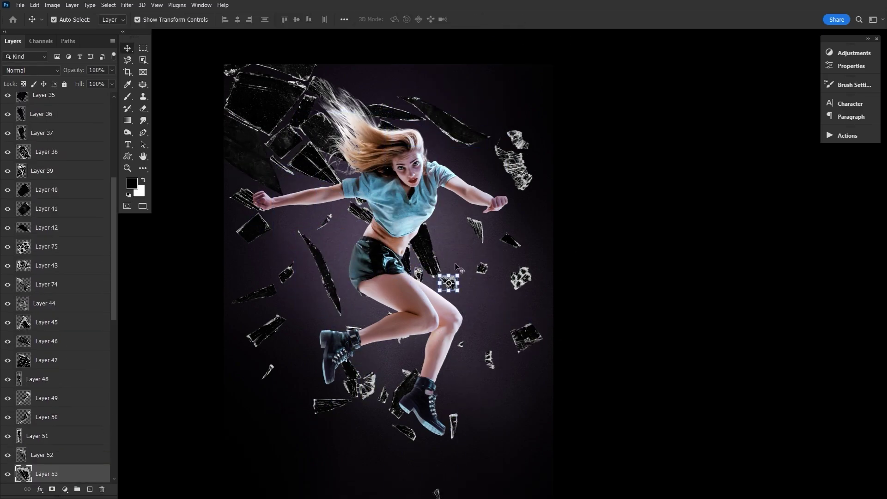
drag(455, 302, 365, 98)
click(461, 345)
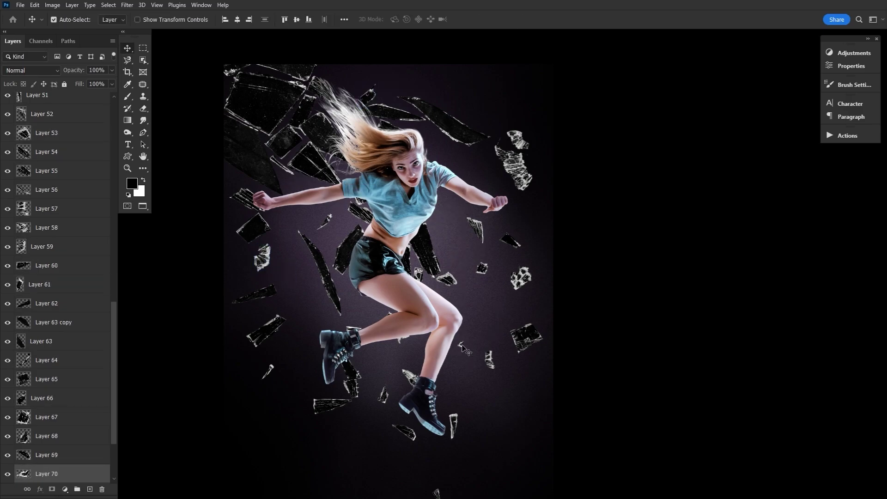
drag(526, 337, 453, 253)
drag(324, 272, 365, 366)
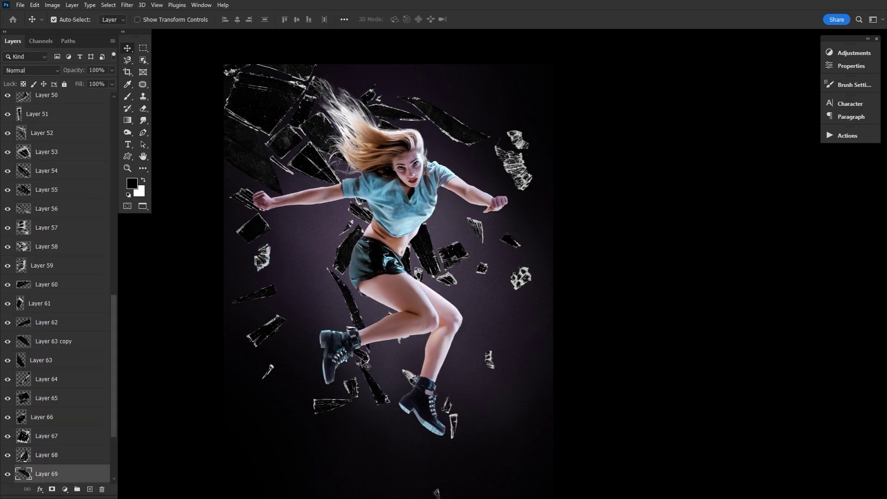
Transform the boot shard up beside her thigh and move another beside her boot
click(383, 314)
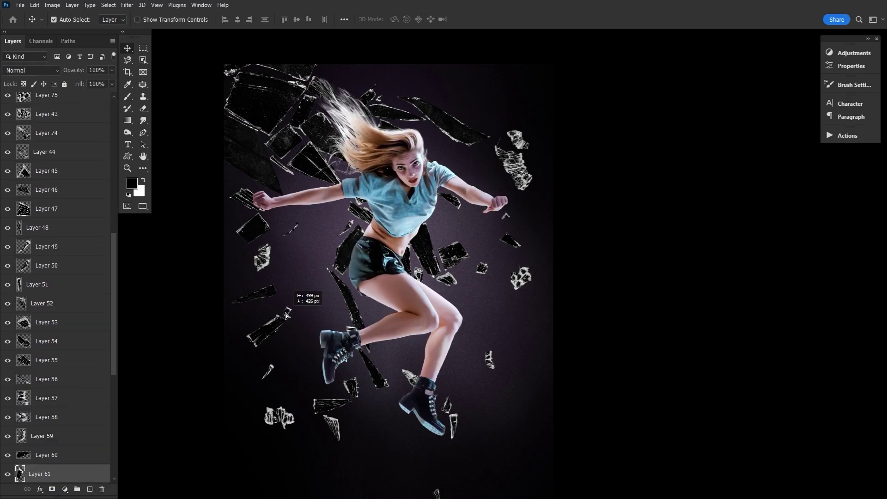
click(392, 293)
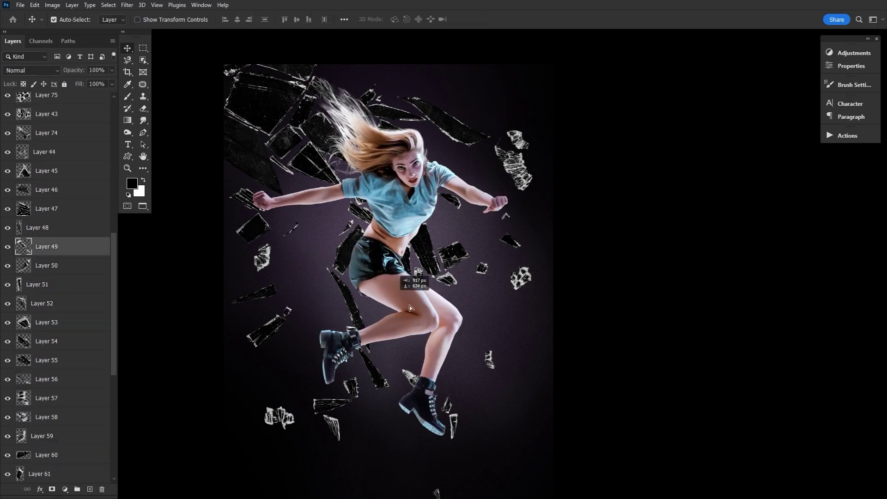
click(330, 261)
click(332, 404)
key(ctrl+t)
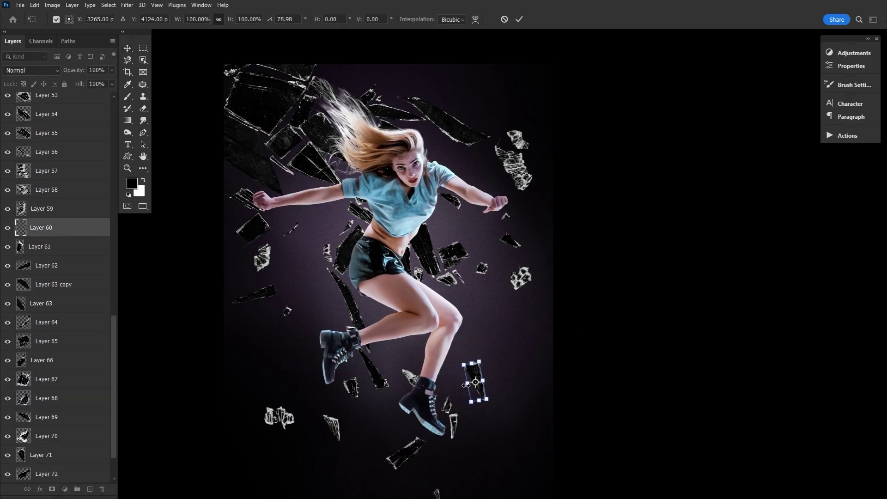
drag(476, 378, 382, 301)
key(Return)
drag(396, 374, 446, 381)
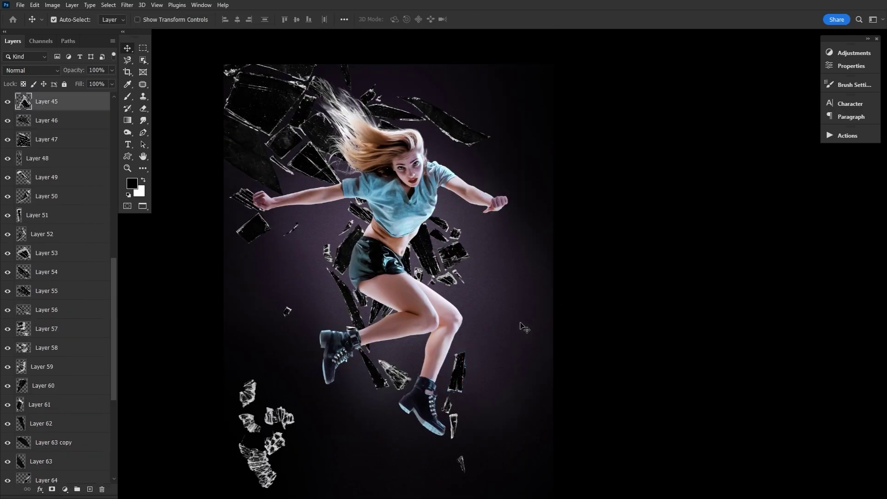
Flip the duplicated shard horizontally
key(ctrl+t)
right_click(459, 169)
click(482, 338)
key(Return)
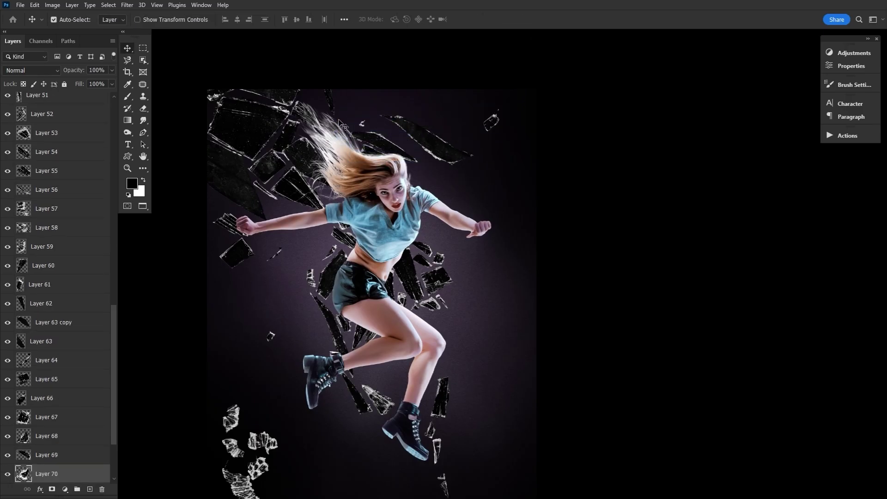
Move the hair shard down near the knee and another shard below the arm
drag(373, 156, 423, 391)
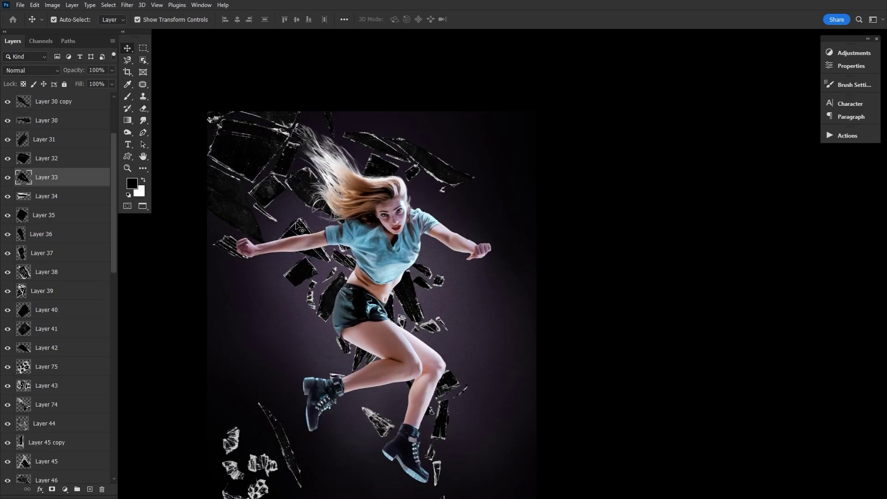
drag(292, 211, 309, 265)
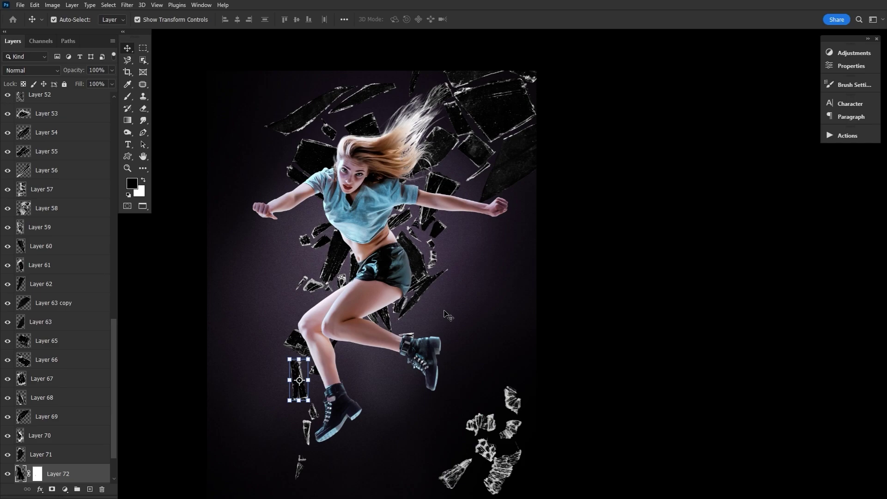
drag(316, 148, 327, 158)
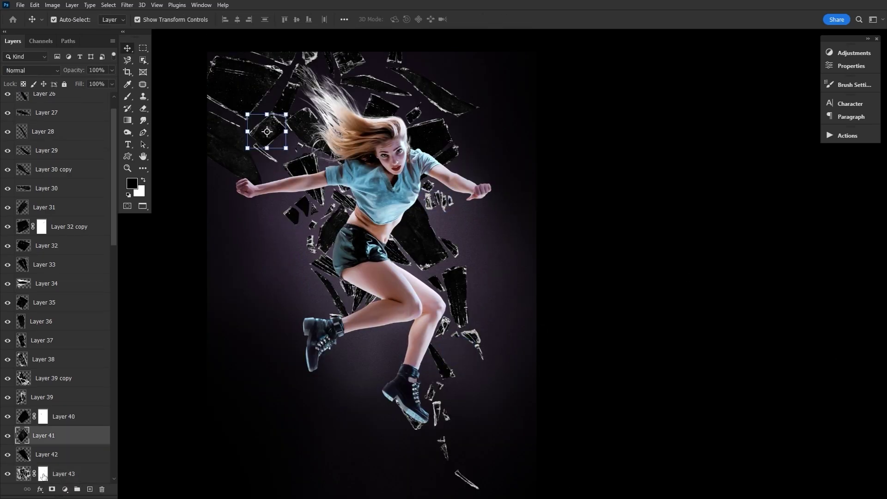
Group the shard layers from Layer 26 through Layer 73 into one group
click(43, 473)
key(b)
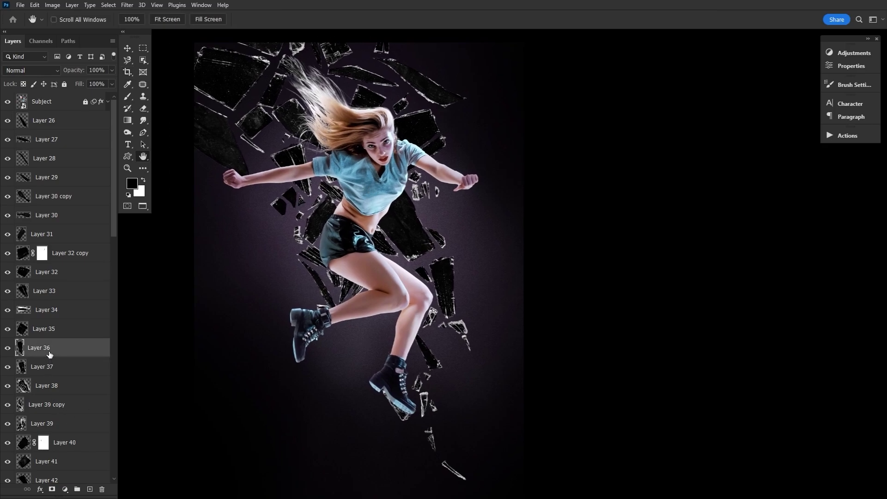
click(72, 126)
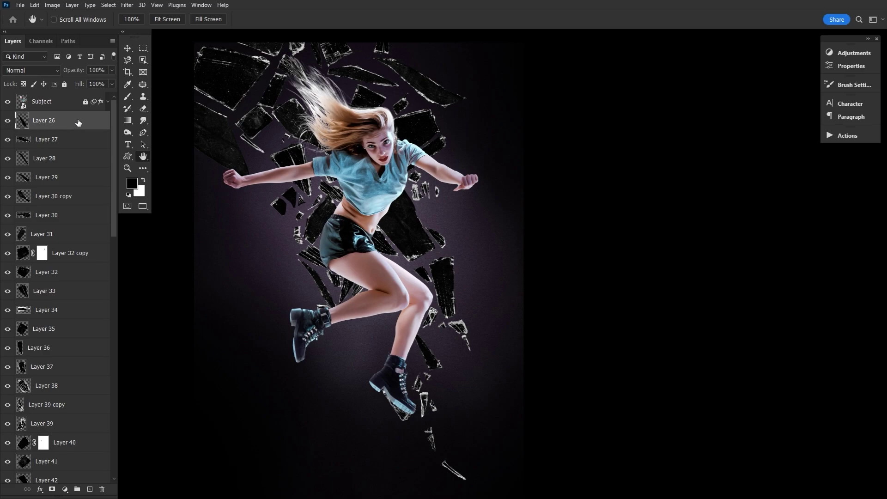
drag(111, 120, 123, 363)
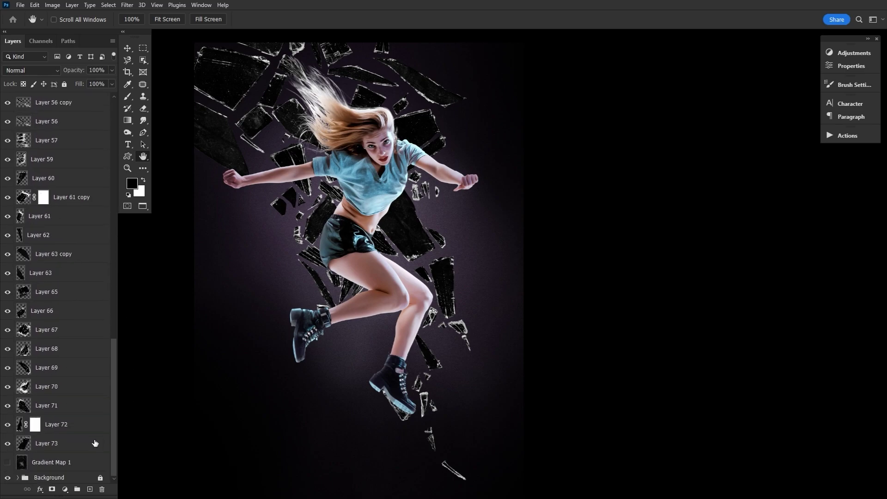
shift+click(90, 445)
key(ctrl+g)
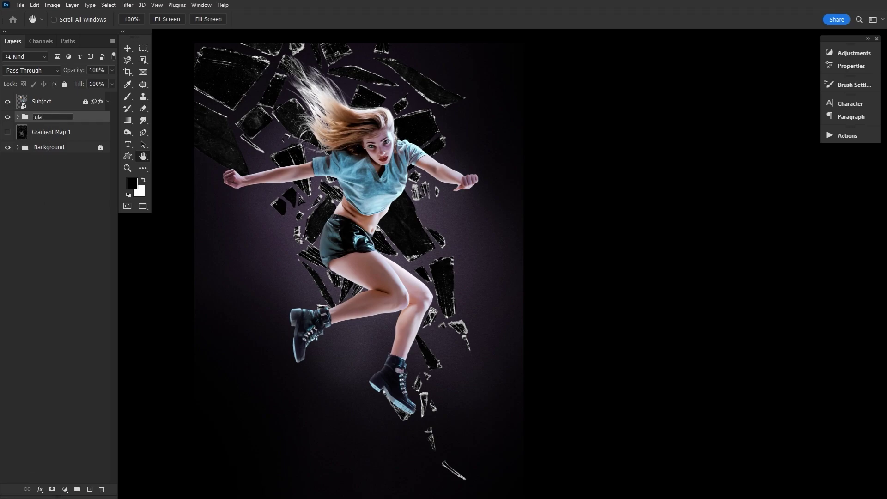
Set the glass group to Screen, then duplicate it and merge the copy into one layer
click(42, 70)
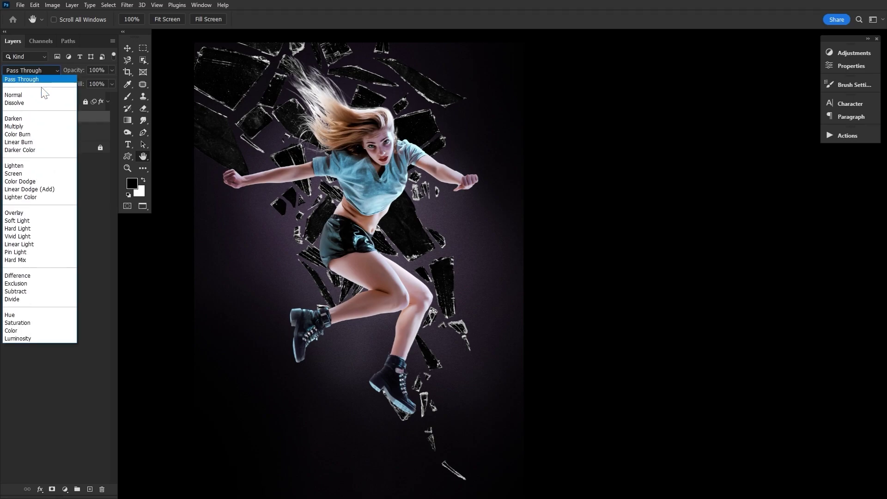
click(32, 174)
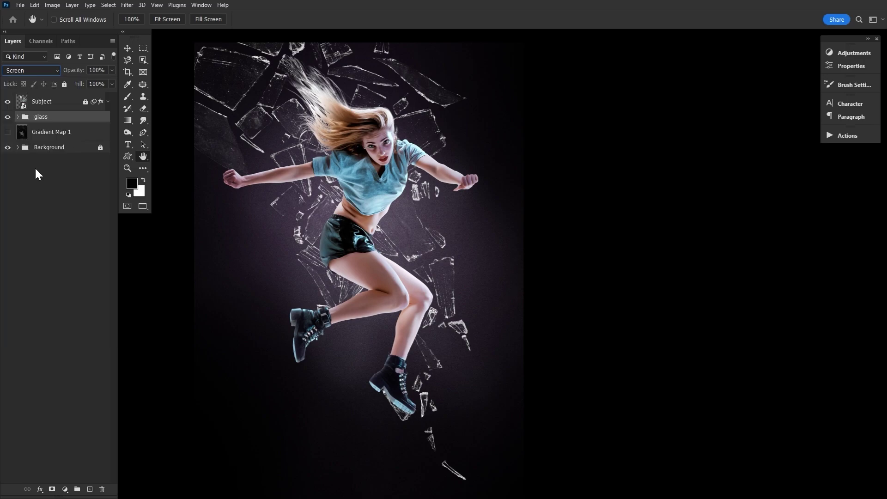
drag(93, 129, 92, 129)
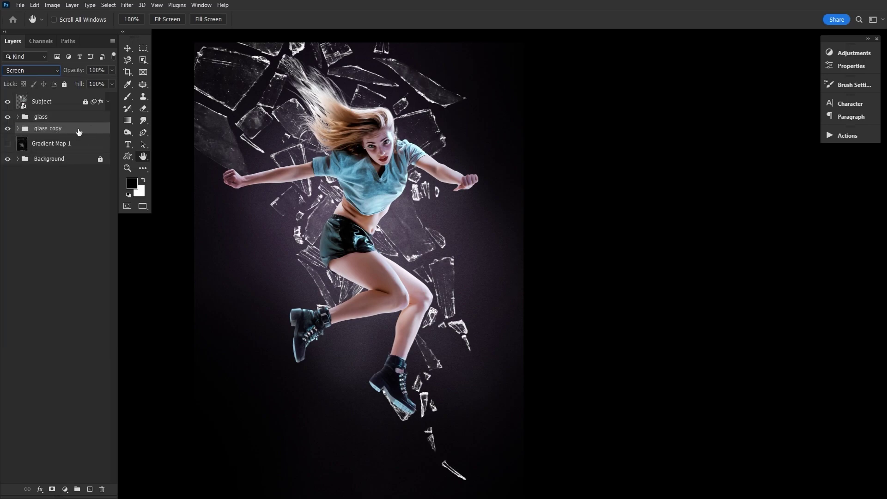
right_click(85, 134)
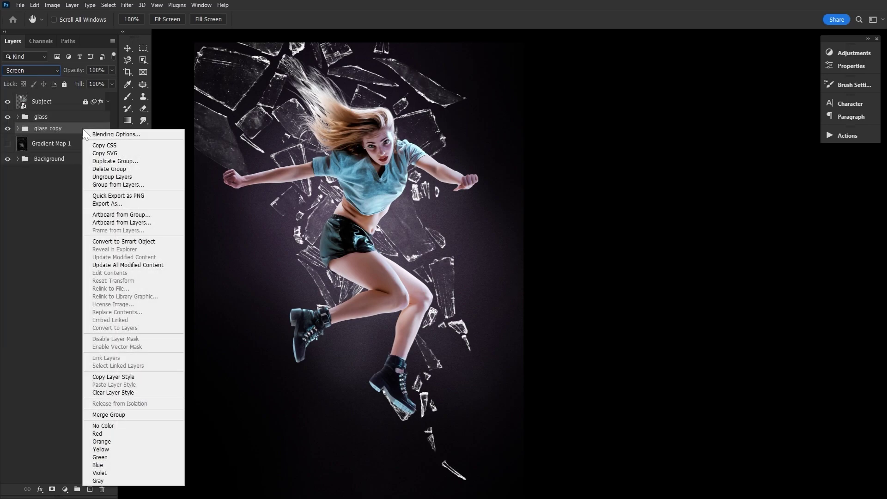
click(121, 415)
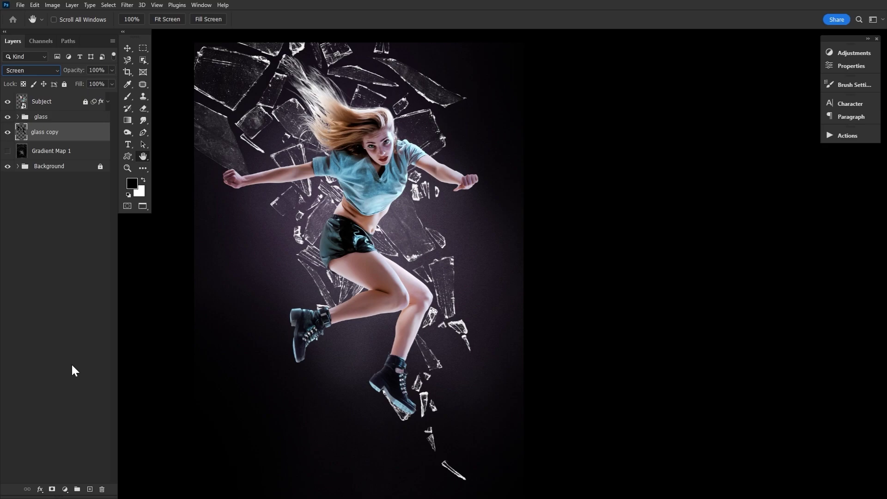
Add a dark purple Color Overlay to glass copy and set its opacity to 70%
click(65, 488)
click(40, 489)
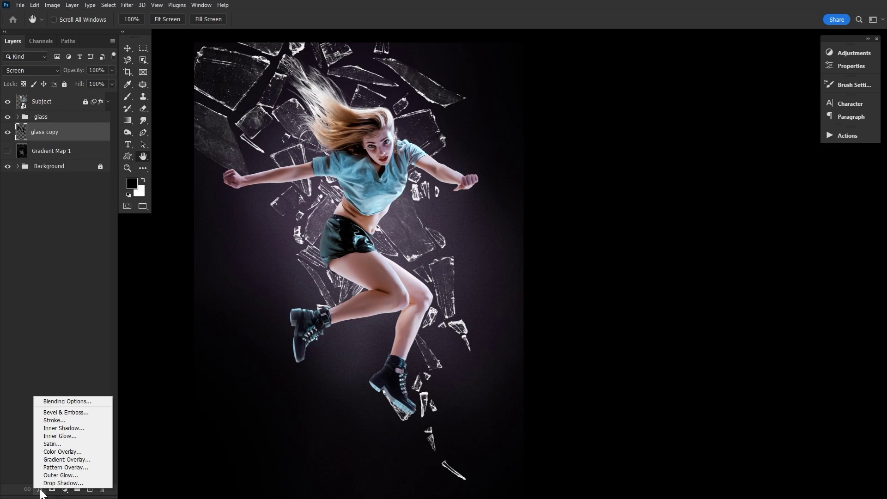
click(62, 452)
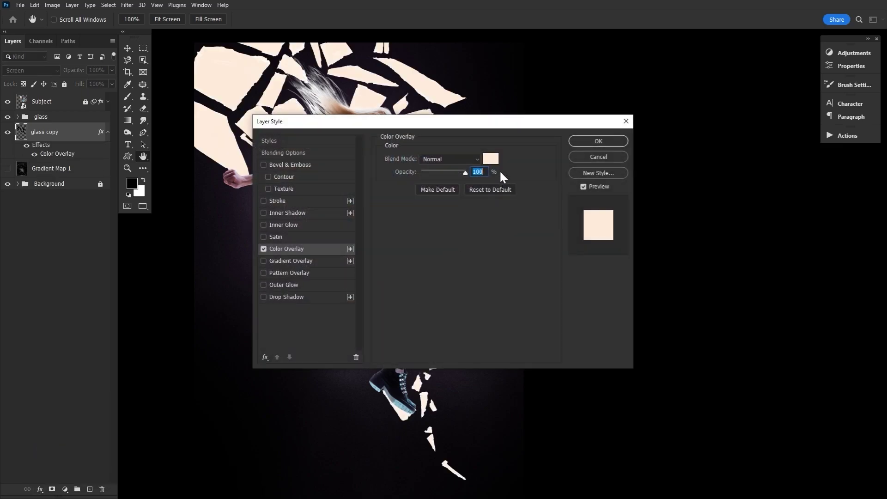
click(490, 159)
mouse_move(358, 249)
mouse_down()
mouse_move(364, 230)
mouse_move(307, 291)
mouse_up()
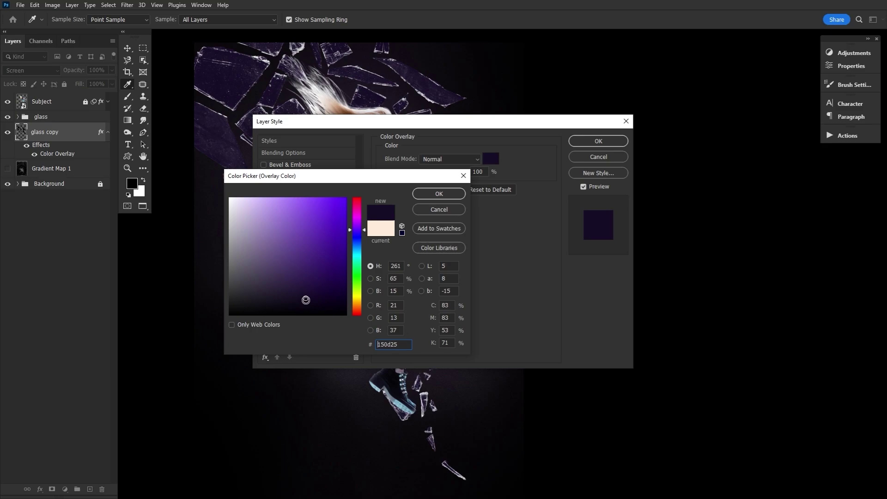
click(441, 193)
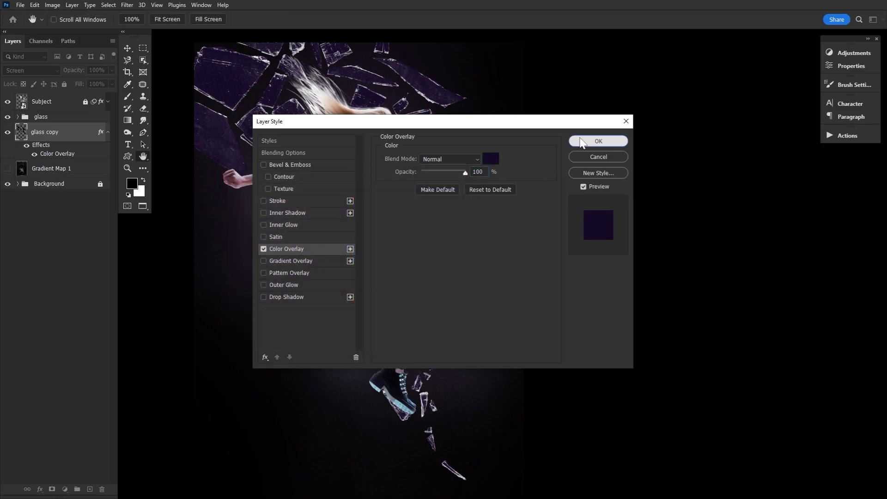
click(581, 141)
drag(77, 70, 67, 70)
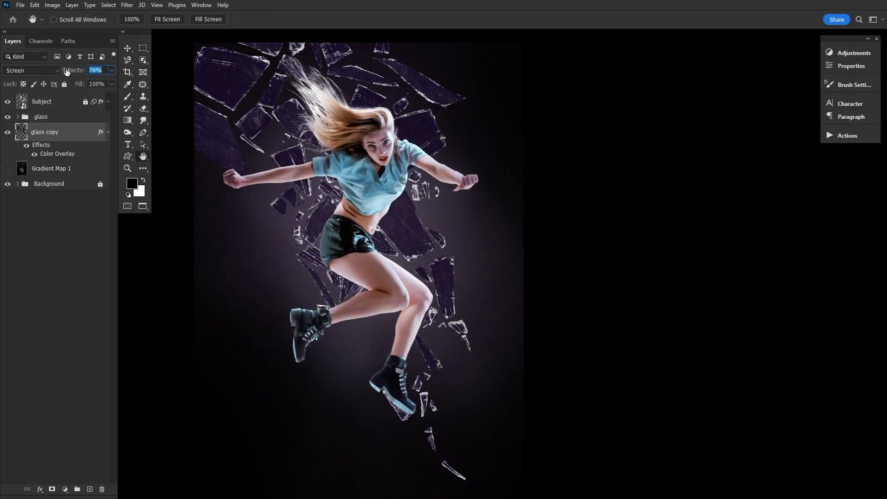
click(62, 134)
Deepen the glass copy overlay colour to a near-black purple, around 050312
double_click(57, 155)
click(491, 159)
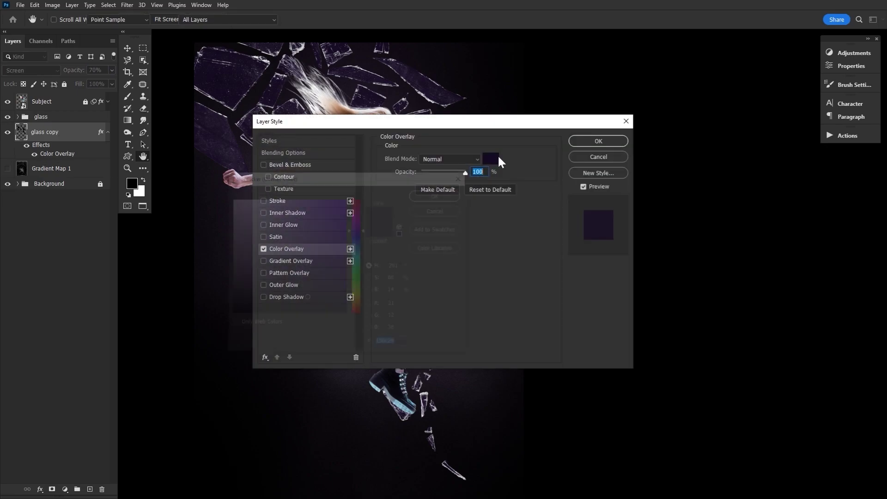
click(294, 306)
click(300, 311)
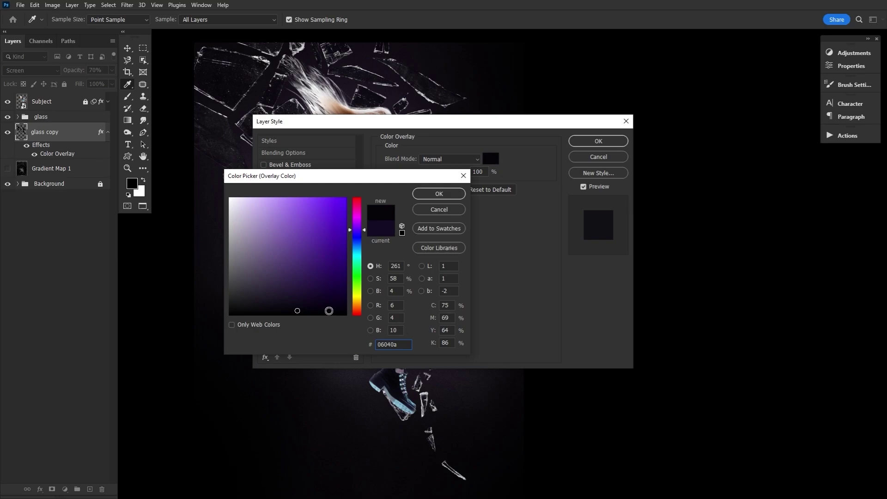
click(329, 306)
drag(328, 307, 355, 306)
click(326, 307)
drag(359, 235, 359, 234)
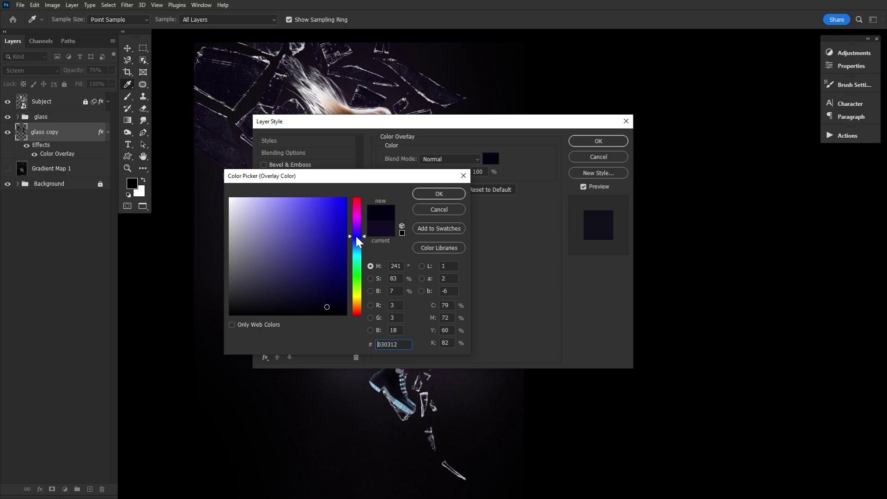
click(440, 193)
drag(457, 122, 347, 301)
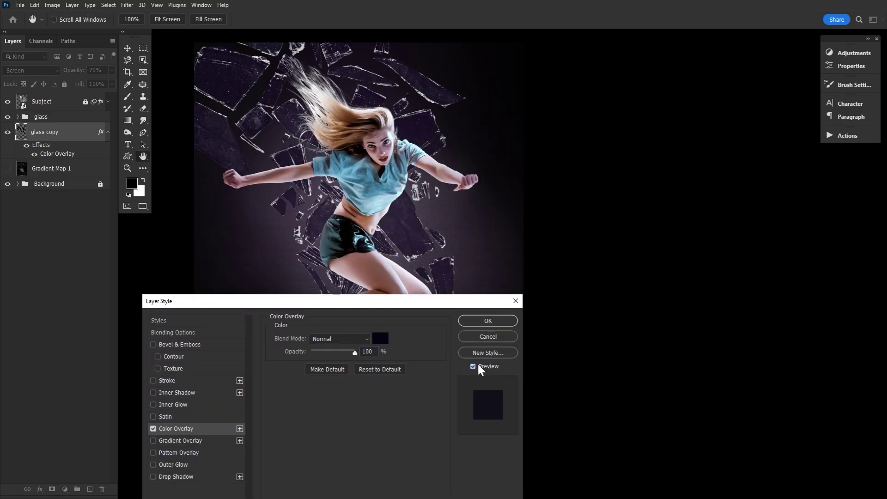
click(485, 322)
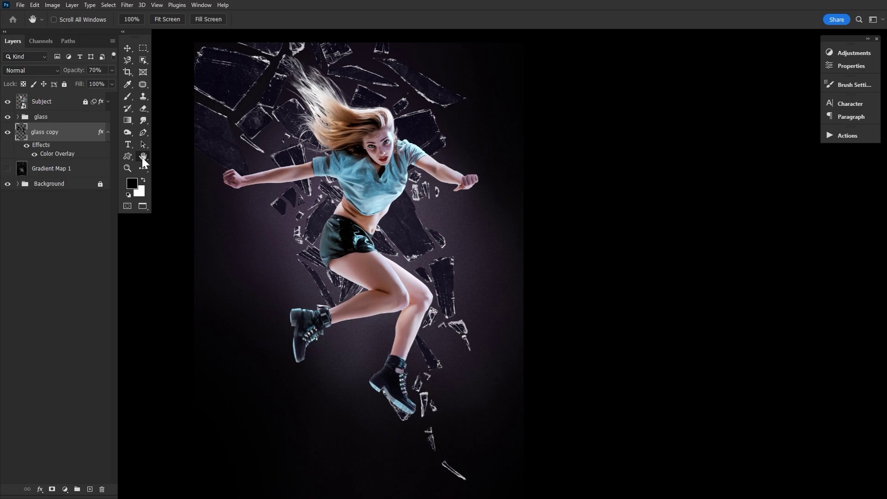
Add Layer 75 clipped to the glass group and load a white Semi Hard Round No Opacity brush
click(90, 489)
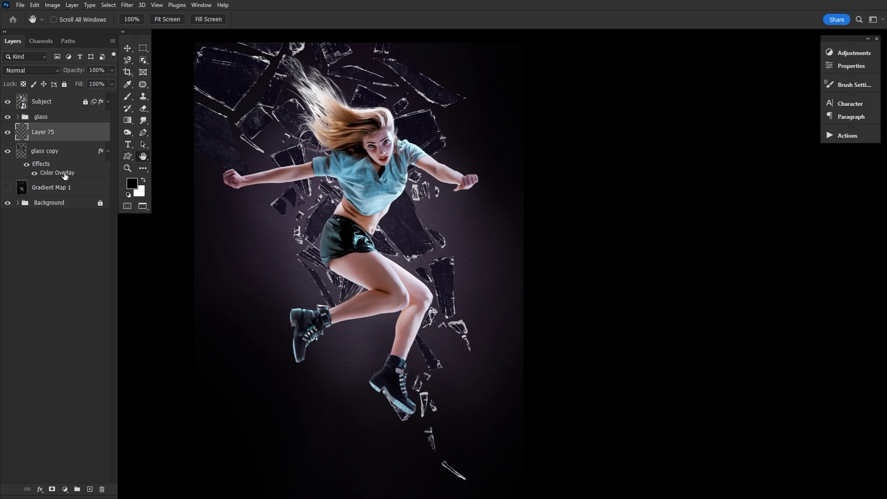
drag(63, 137, 70, 111)
alt+click(90, 129)
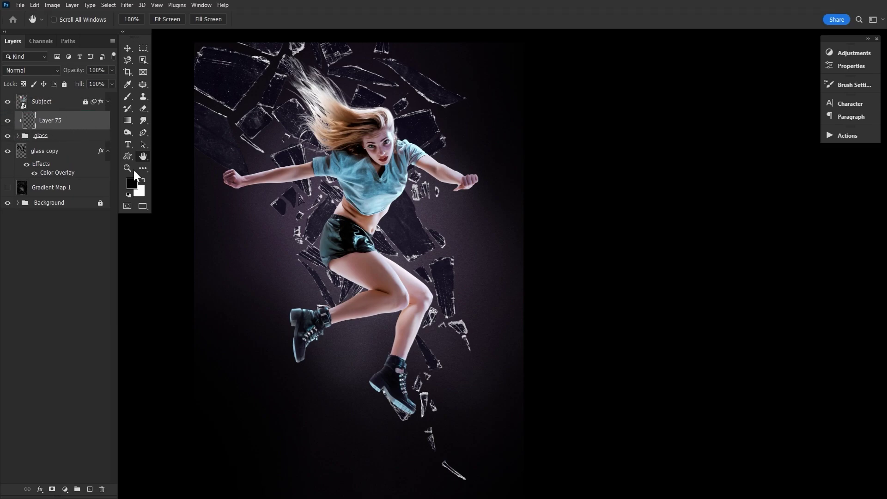
click(143, 180)
click(131, 99)
click(60, 18)
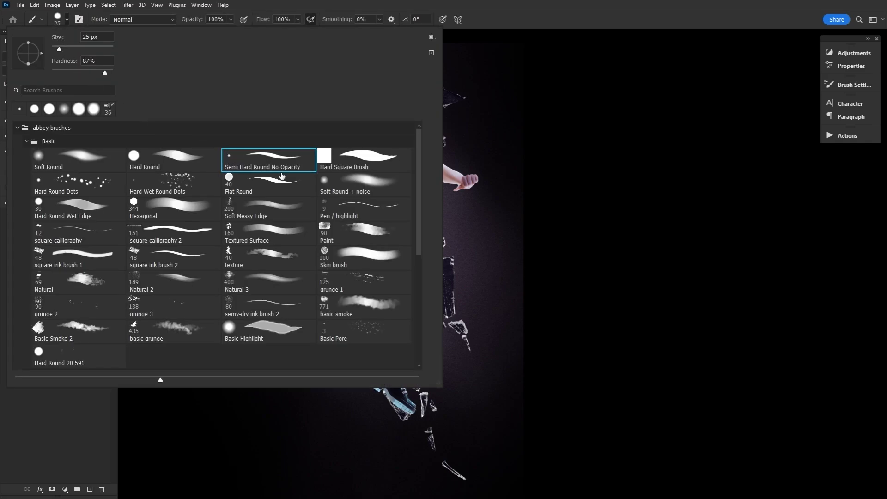
double_click(299, 157)
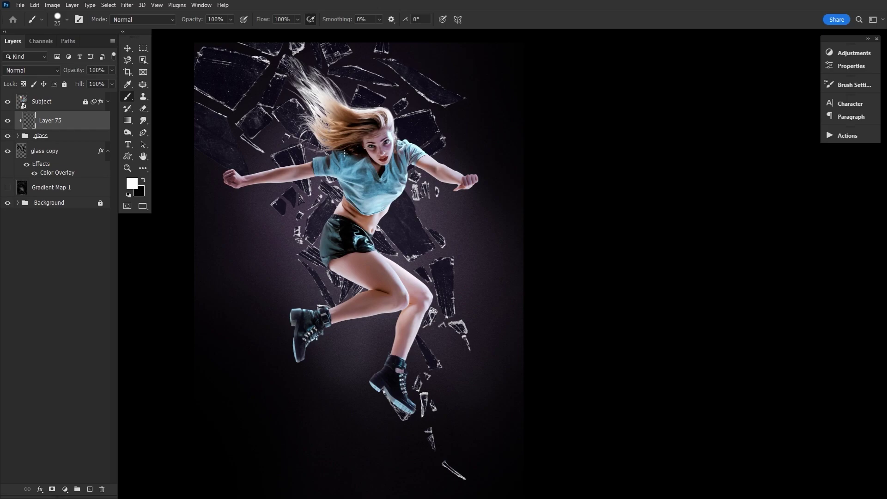
Paint white highlights along the glass shard edges with the canvas view rotated
key(r)
drag(272, 310, 262, 308)
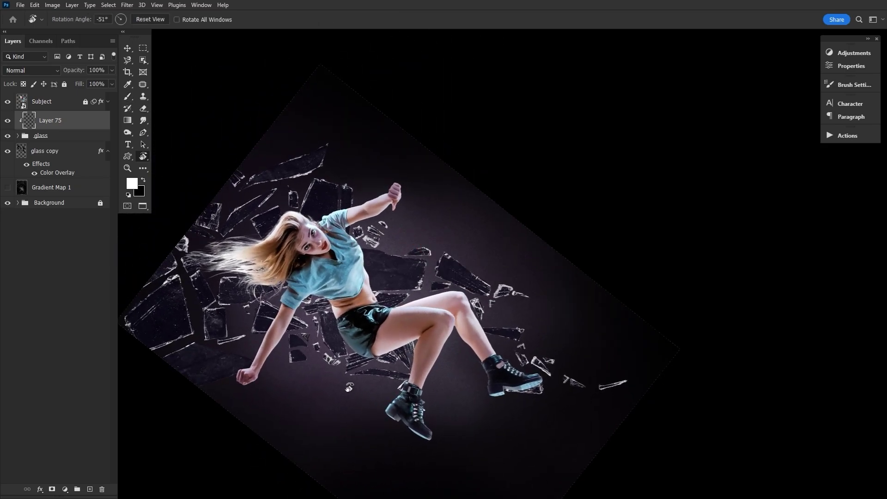
key(b)
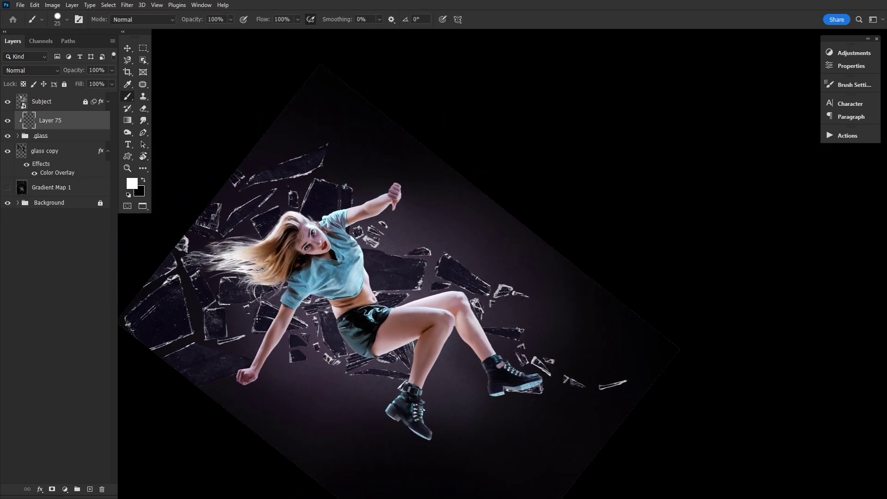
drag(257, 319, 425, 192)
key(ctrl+z)
key(ctrl+z)
key(ctrl+z)
key(ctrl+z)
key(ctrl+z)
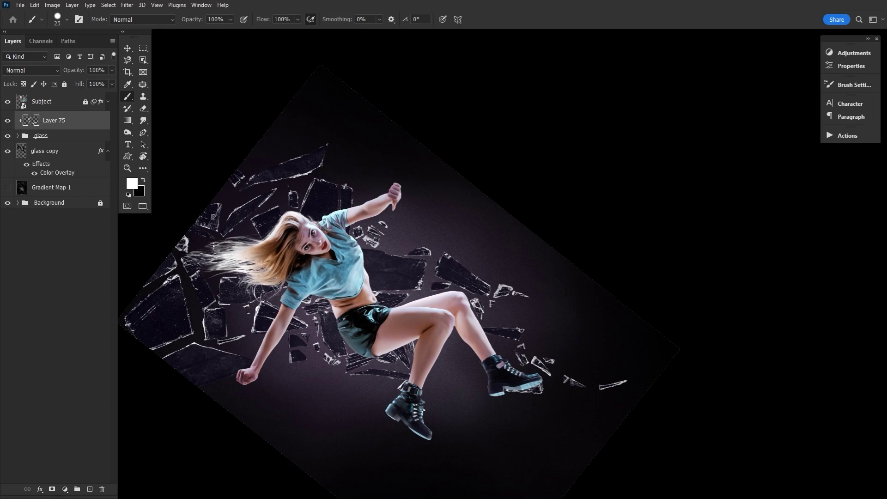
mouse_move(167, 345)
mouse_down()
mouse_move(185, 291)
mouse_move(179, 247)
mouse_up()
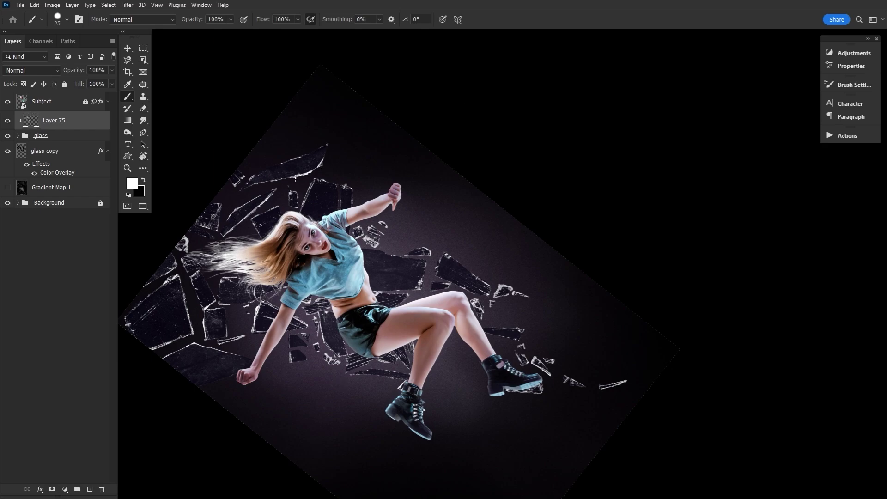
drag(439, 256, 440, 270)
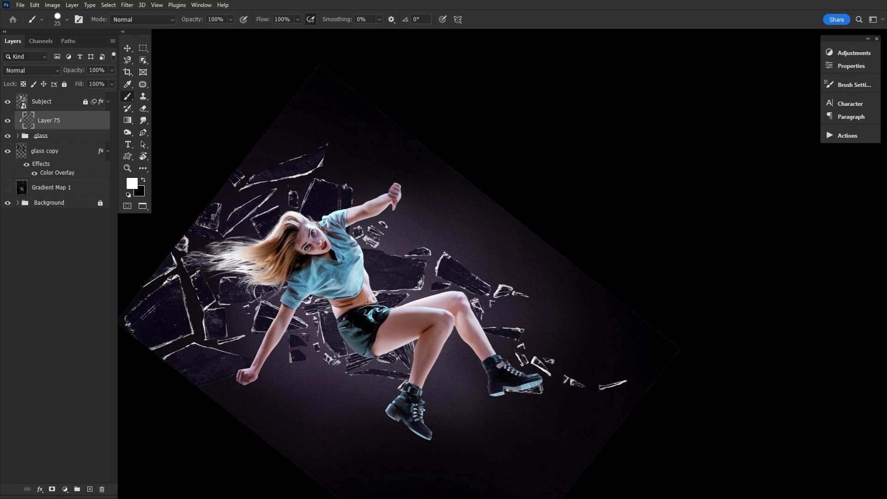
Show Layer 75, add Layer 76 clipped to it, and pick a small soft round brush
click(7, 121)
click(90, 489)
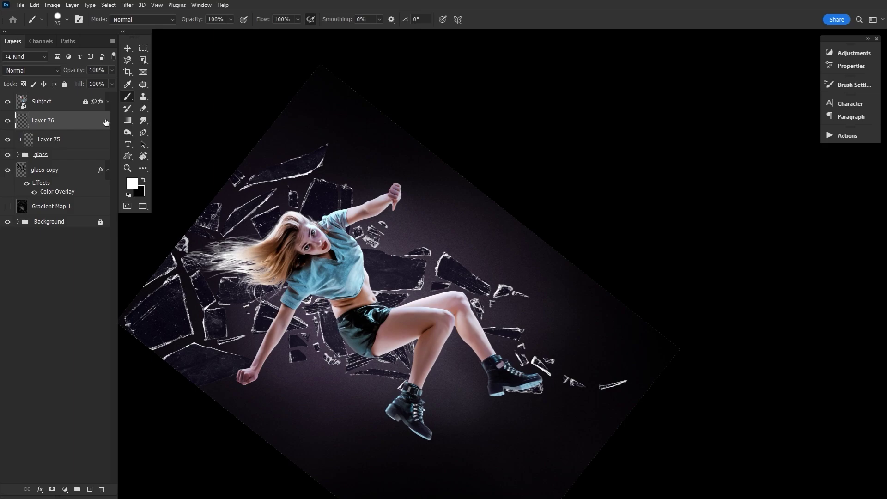
alt+click(82, 130)
click(62, 21)
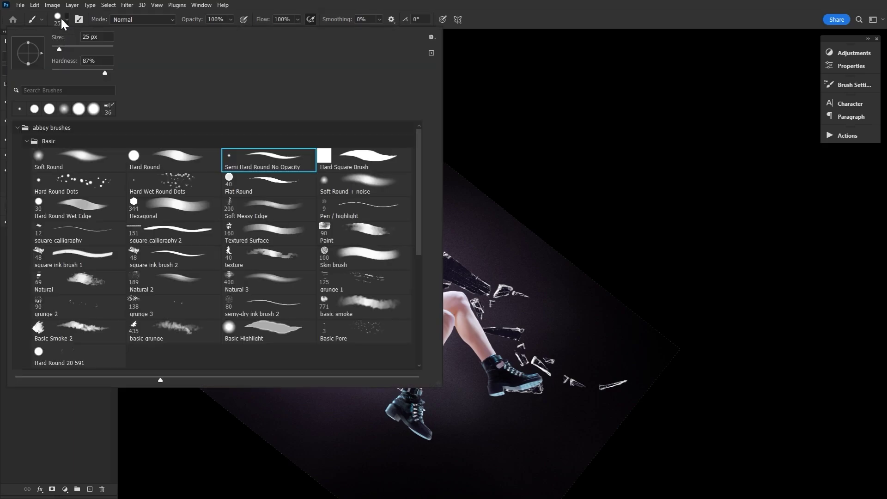
double_click(99, 160)
key(bracketright)
key(bracketright)
key(bracketright)
key(bracketright)
key(bracketright)
key(bracketright)
key(bracketright)
key(bracketright)
key(bracketright)
key(bracketright)
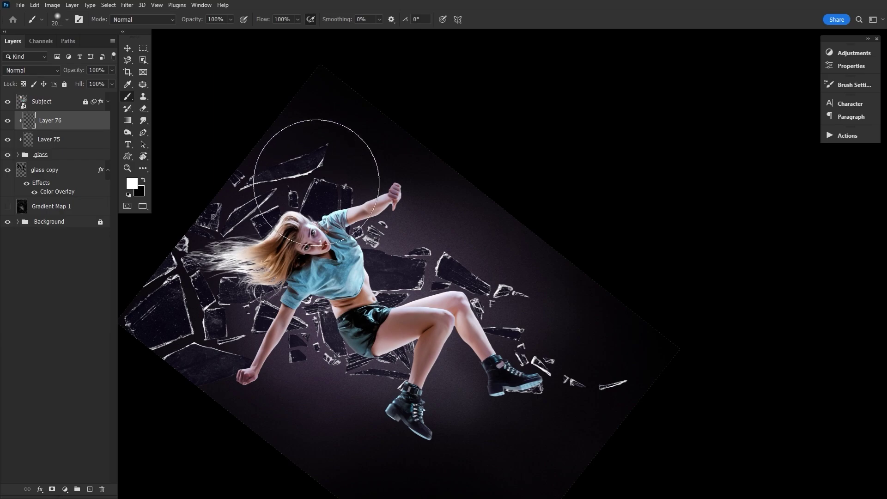
Paint soft white light over the shards on the left and at the top
mouse_move(76, 71)
mouse_down()
mouse_move(53, 73)
mouse_move(73, 79)
mouse_up()
key(Return)
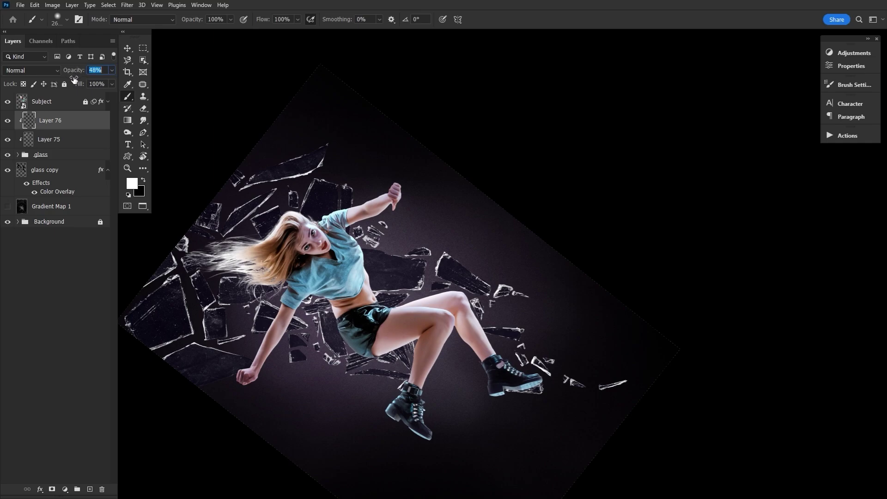
drag(138, 356, 202, 336)
key(bracketright)
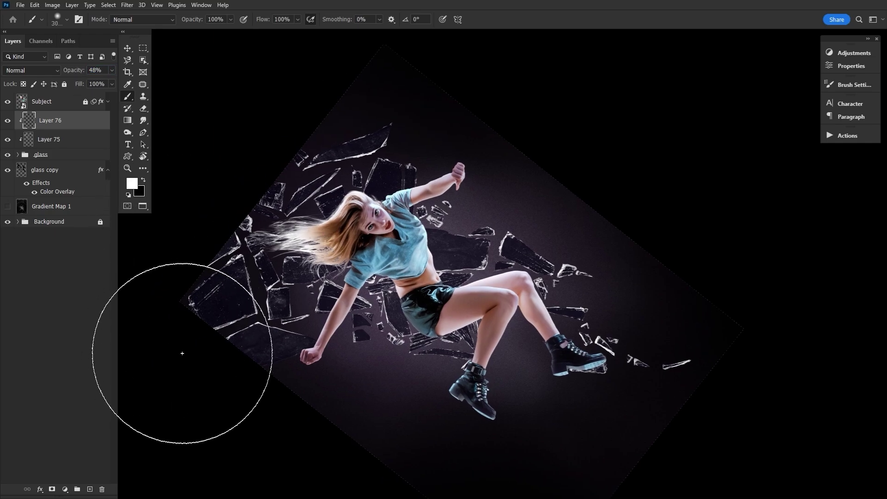
click(181, 353)
key(bracketleft)
key(bracketleft)
key(bracketleft)
key(bracketleft)
key(bracketleft)
key(bracketleft)
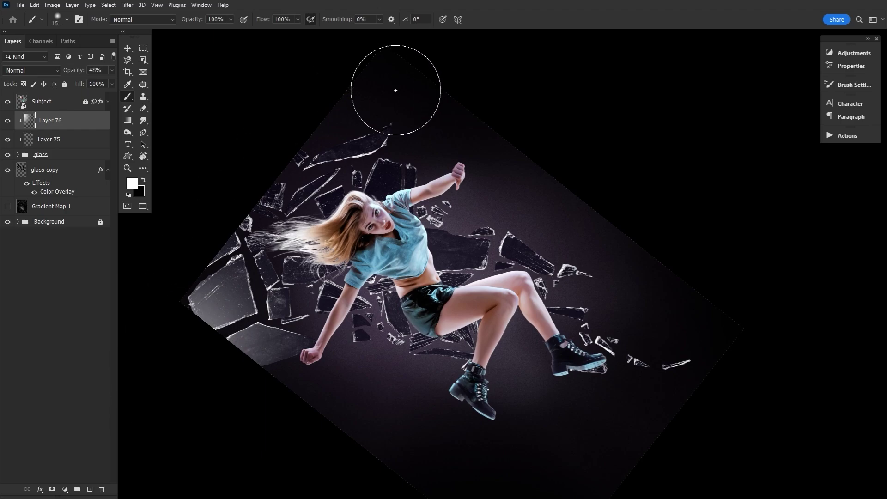
click(356, 164)
Brighten shards beside her torso, knee and boot, then drop Layer 76 to 16% opacity
key(bracketleft)
click(492, 250)
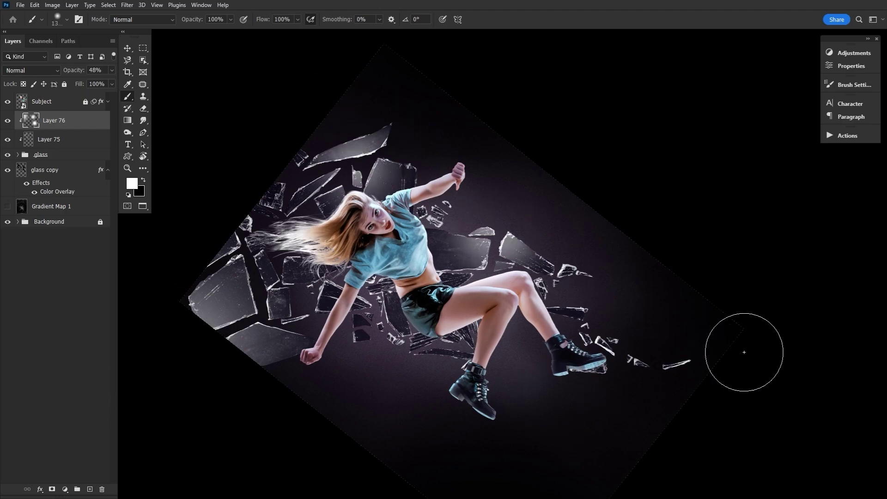
key(bracketleft)
key(bracketleft)
key(bracketleft)
key(bracketleft)
key(bracketleft)
key(bracketleft)
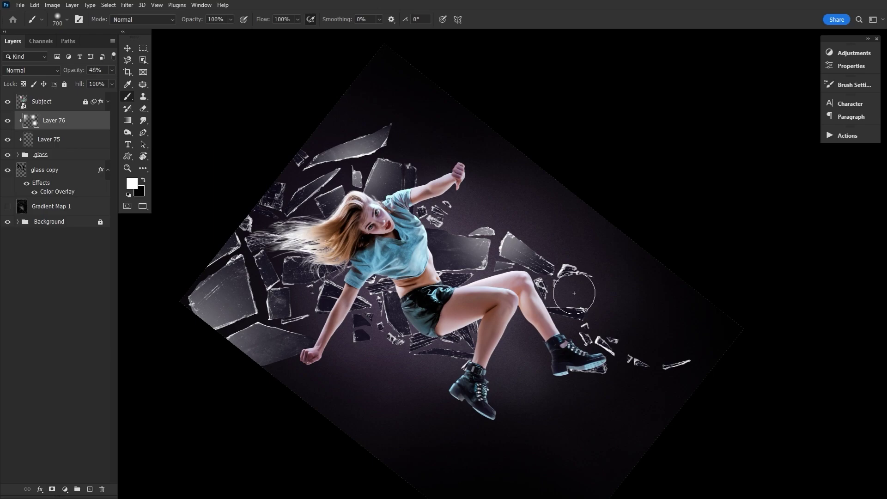
click(573, 292)
key(bracketleft)
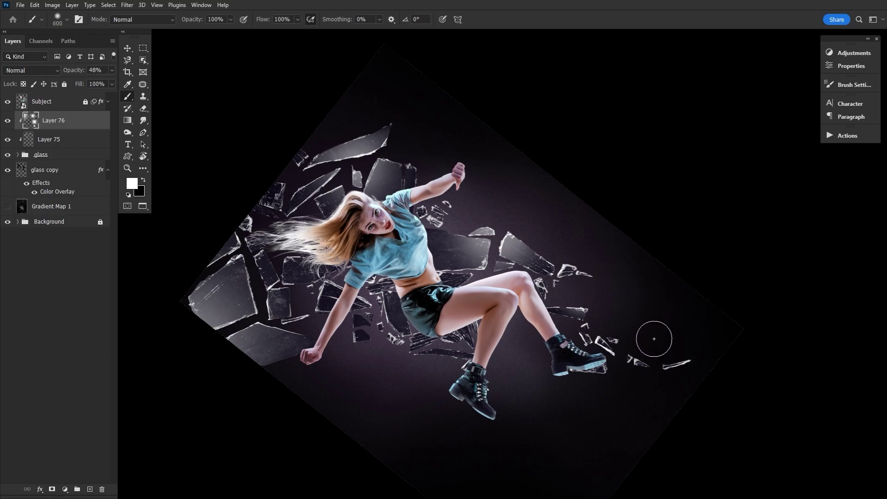
click(632, 357)
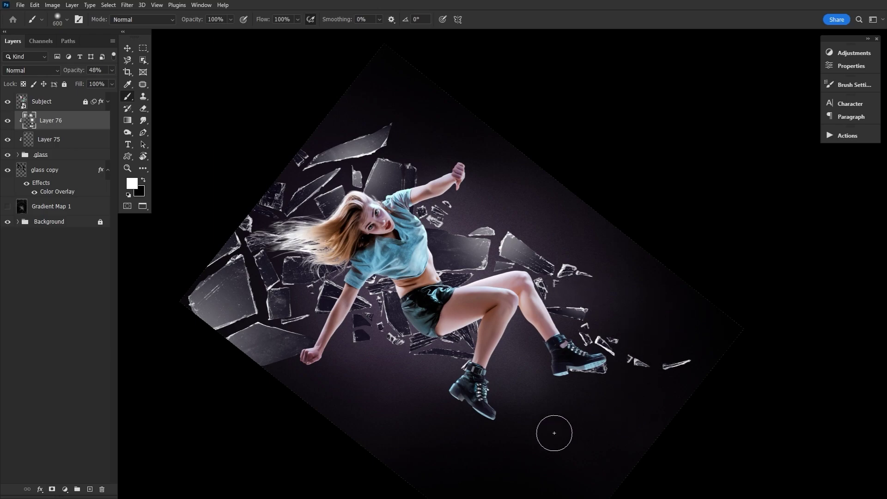
key(bracketright)
key(bracketright)
key(bracketright)
key(bracketright)
key(bracketright)
key(bracketright)
key(bracketright)
key(bracketright)
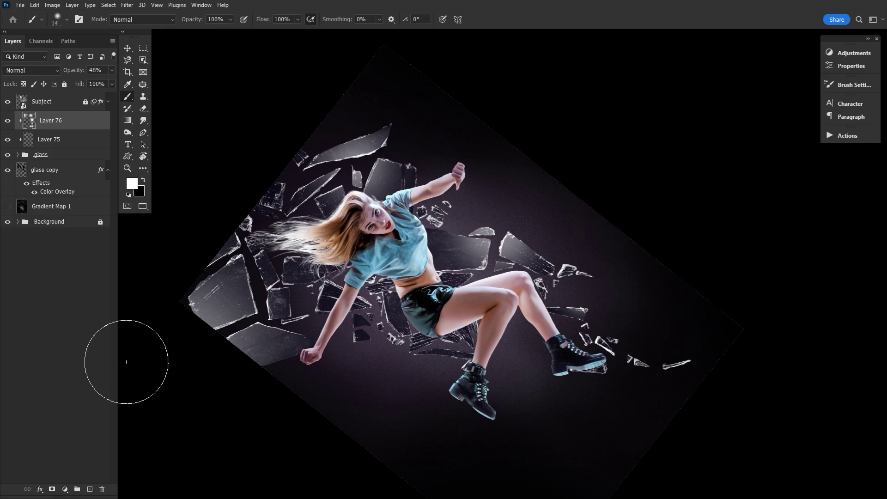
key(bracketleft)
key(bracketleft)
key(bracketleft)
key(bracketleft)
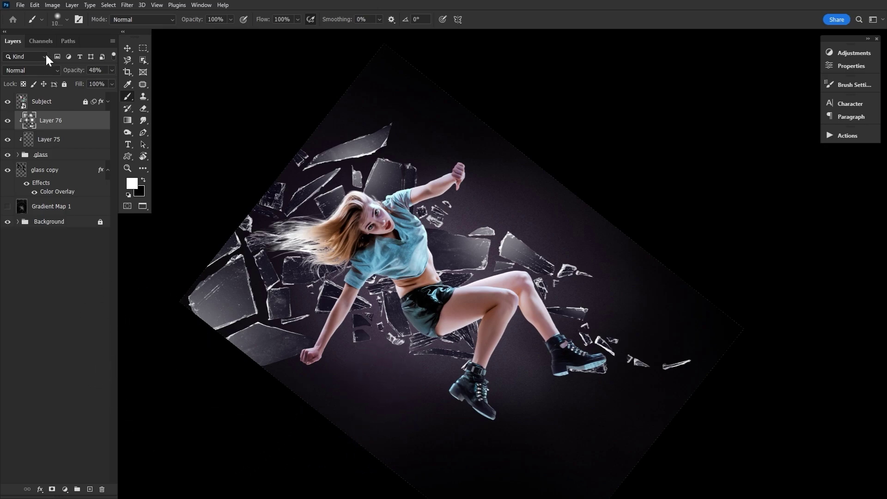
drag(82, 69, 14, 77)
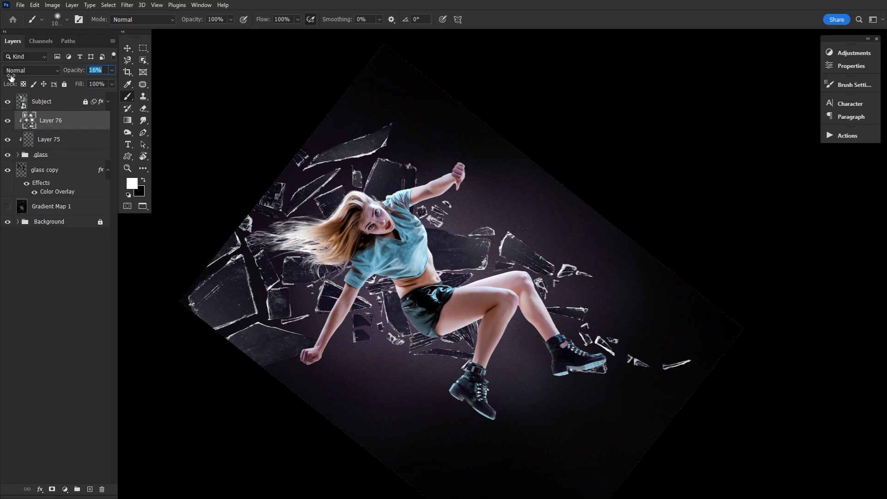
Add Layer 77 as a clipped Overlay layer and paint a white glow near the hair
click(89, 489)
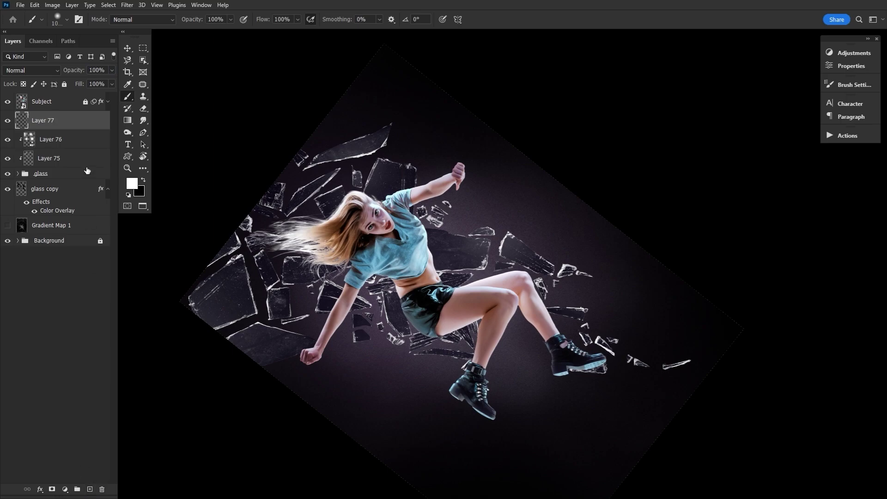
click(27, 71)
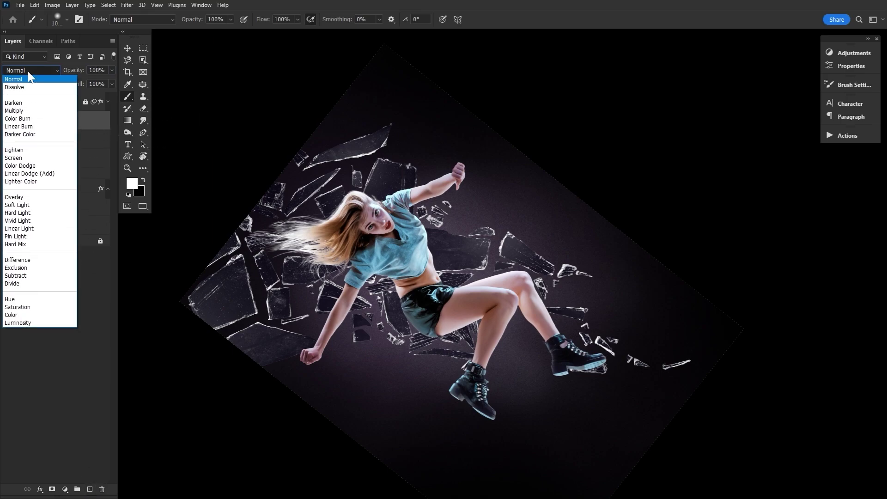
click(28, 197)
click(143, 180)
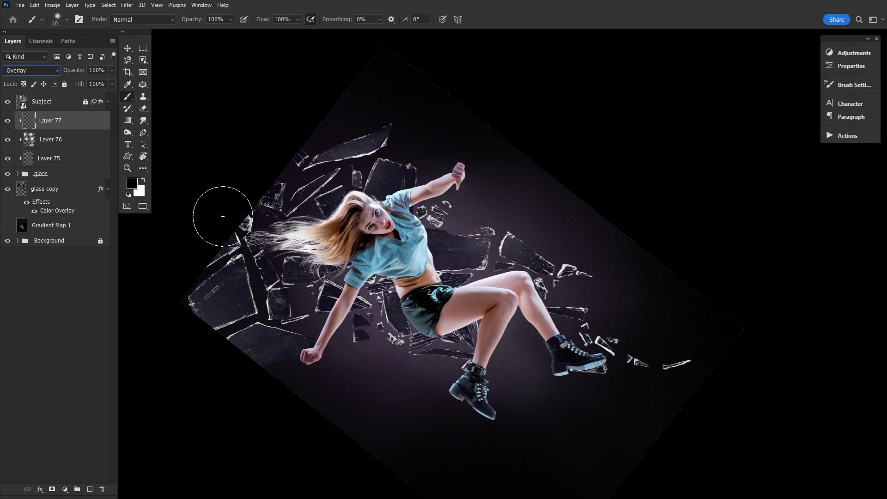
key(ctrl+alt+g)
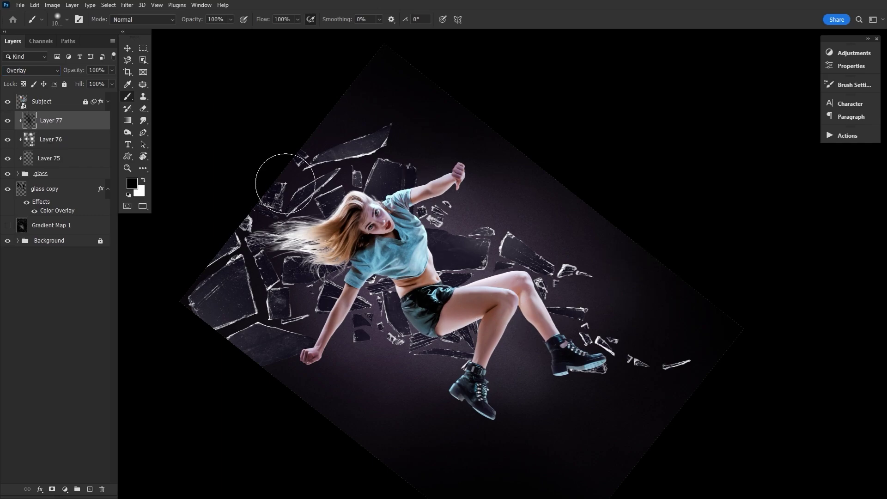
click(143, 181)
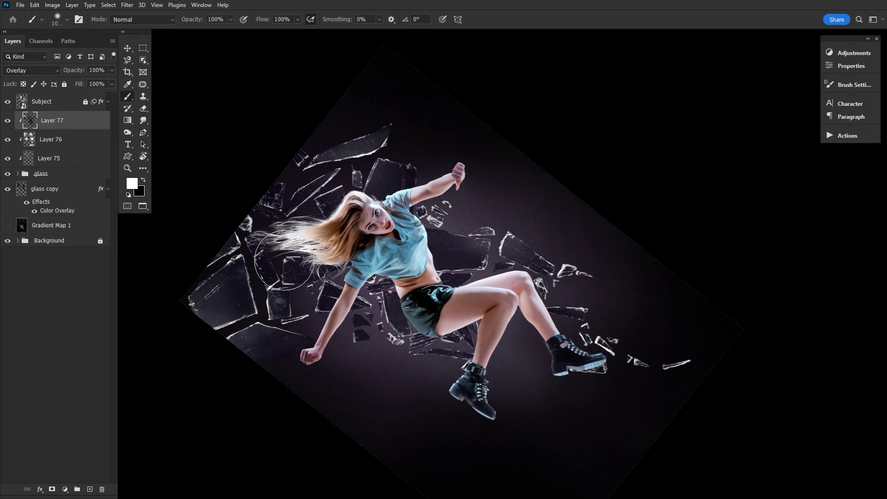
drag(351, 157, 371, 171)
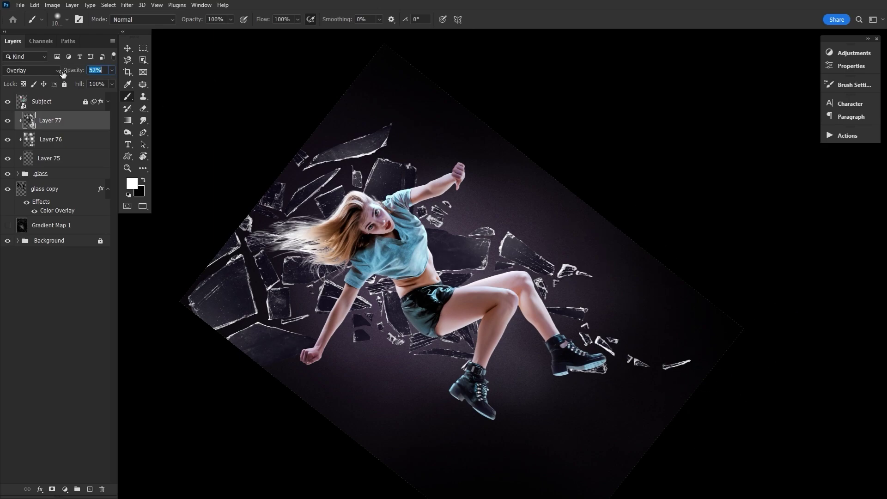
Lower Layer 77 to 52% opacity, resize the brush, and straighten the rotated canvas view
mouse_move(74, 70)
mouse_down()
mouse_move(64, 73)
mouse_move(83, 75)
mouse_up()
key(bracketleft)
key(bracketleft)
key(bracketleft)
key(bracketleft)
key(bracketleft)
key(bracketleft)
key(bracketleft)
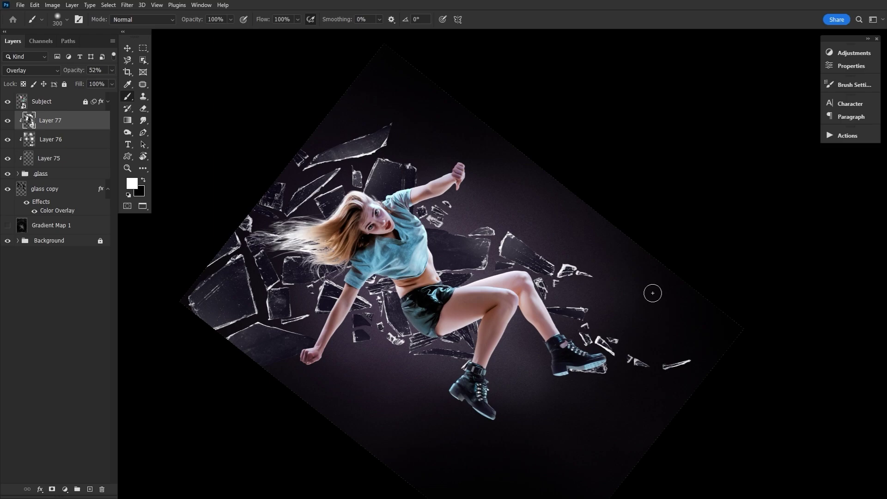
key(x)
key(bracketright)
key(bracketright)
key(bracketright)
key(bracketright)
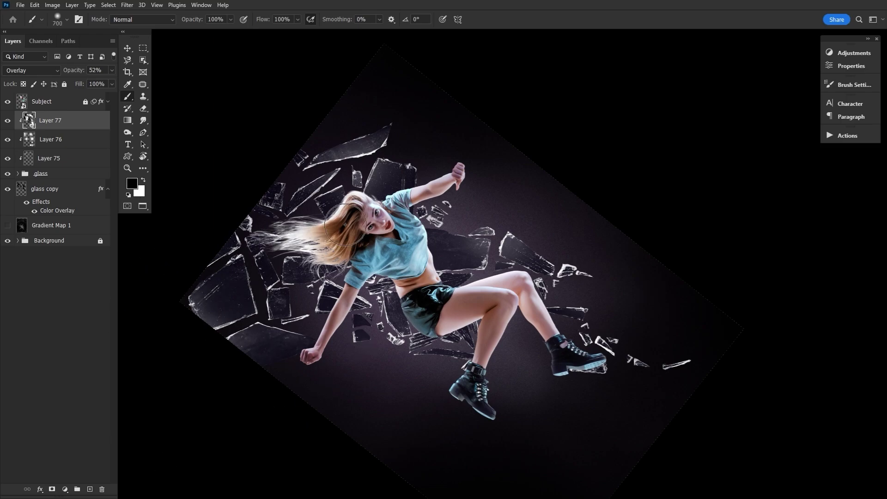
key(r)
key(Escape)
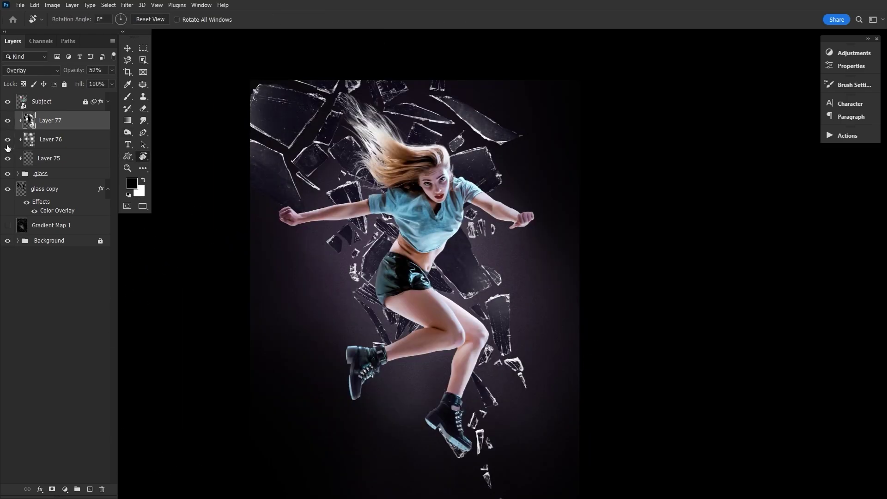
key(b)
key(x)
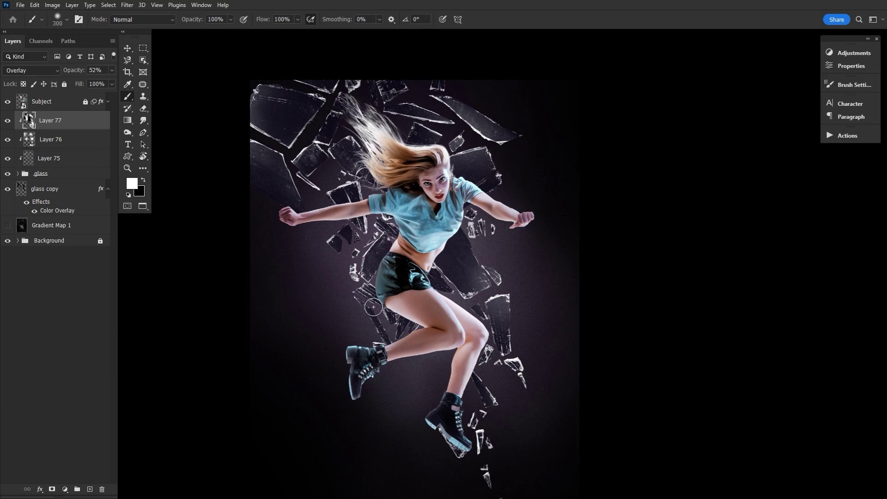
Slightly lower the glass copy layer's opacity and review its Color Overlay style
click(55, 189)
click(78, 72)
drag(78, 73, 77, 73)
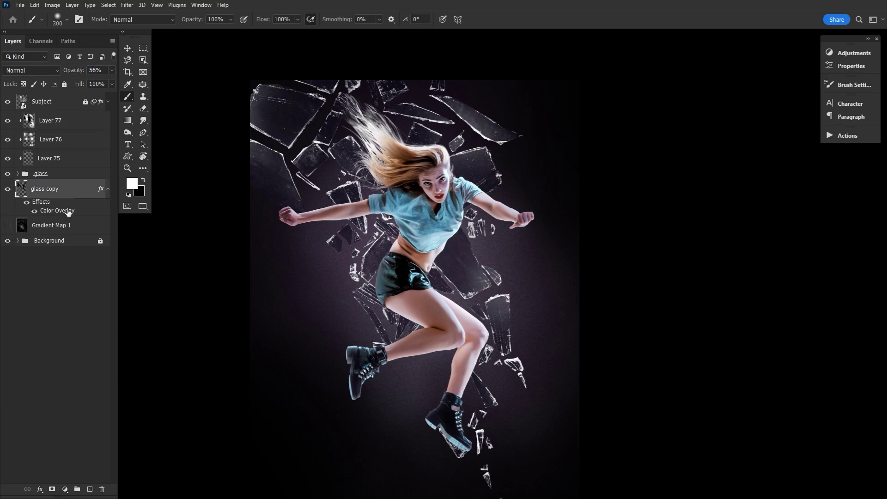
double_click(57, 210)
key(Return)
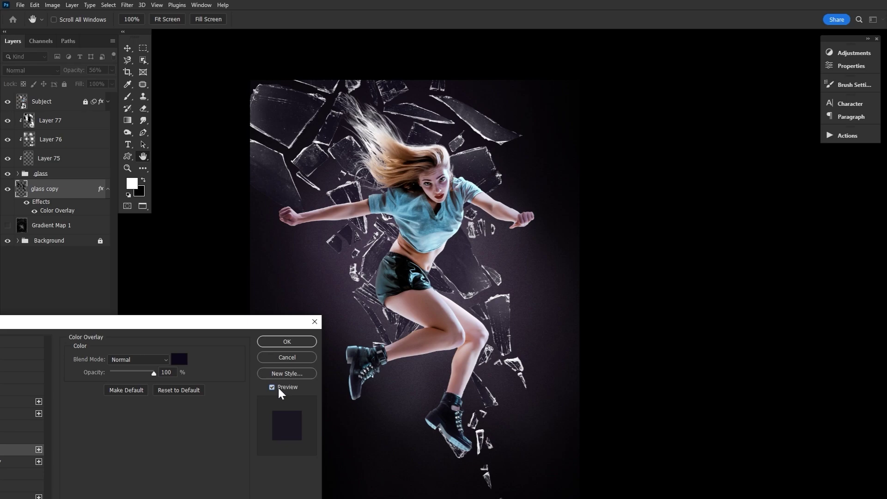
click(283, 341)
click(7, 189)
click(7, 189)
Switch Layer 77 to Soft Light blending and reposition the view on the artwork
click(55, 120)
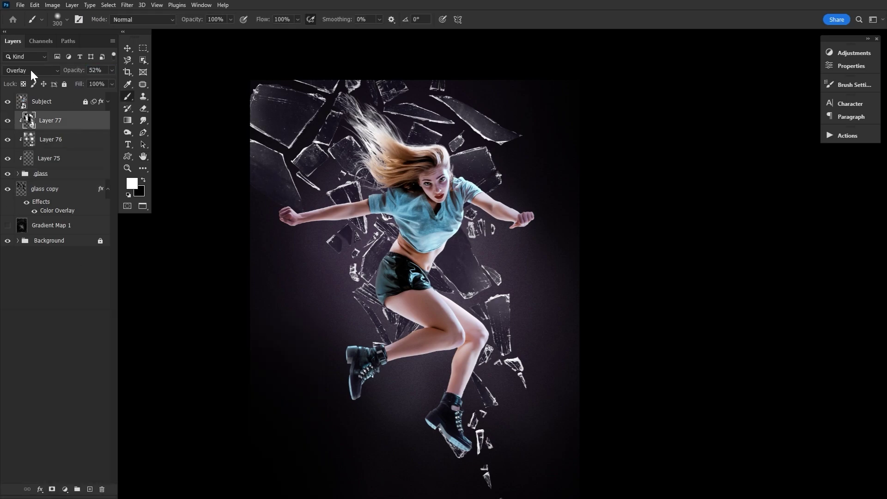
click(29, 71)
click(29, 198)
click(141, 179)
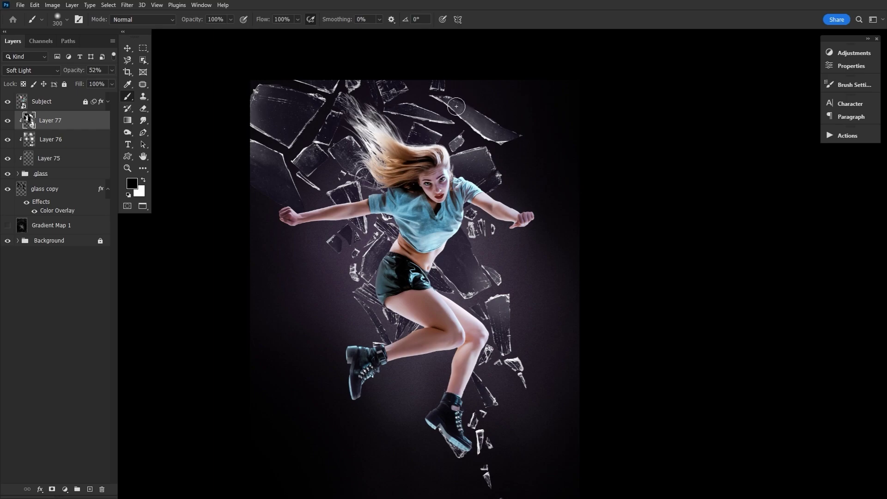
key(x)
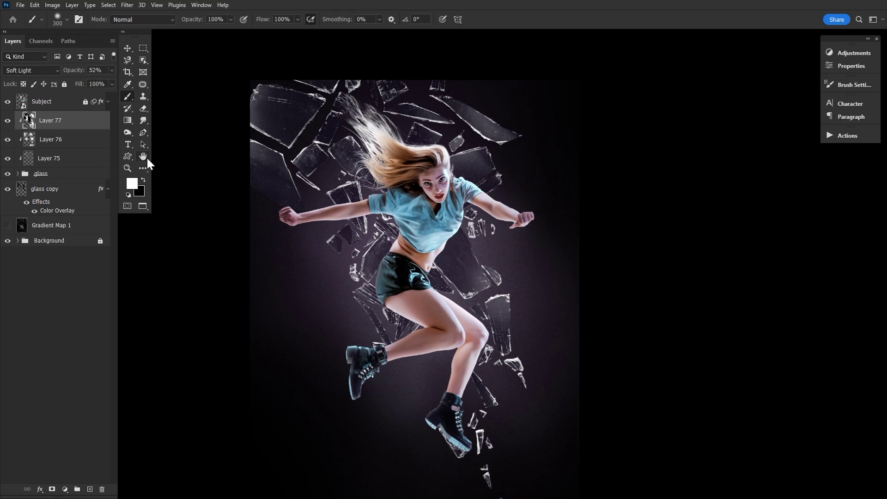
click(146, 158)
drag(353, 233, 274, 205)
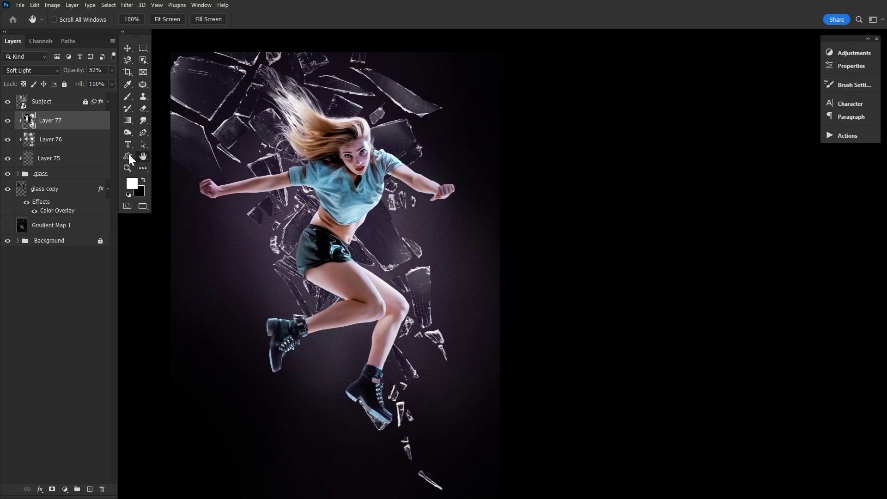
Group Layer 77 through the glass copy into a group named Main Glass
click(108, 191)
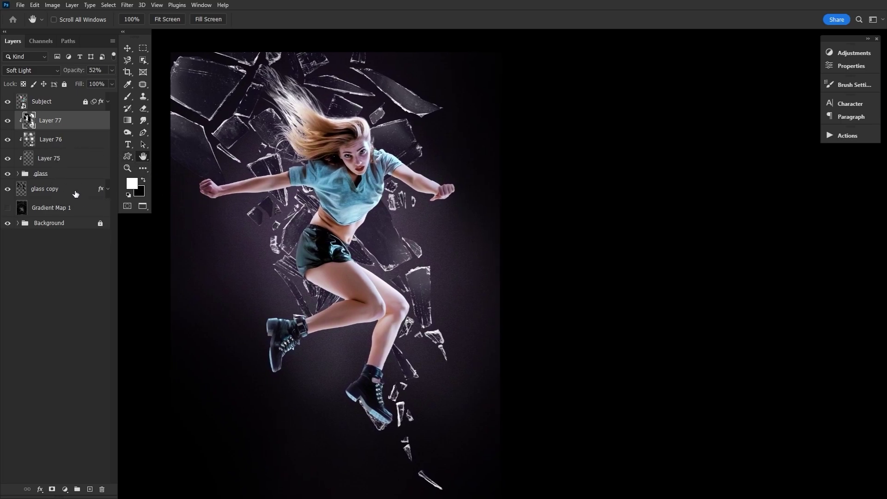
shift+click(77, 193)
key(ctrl+g)
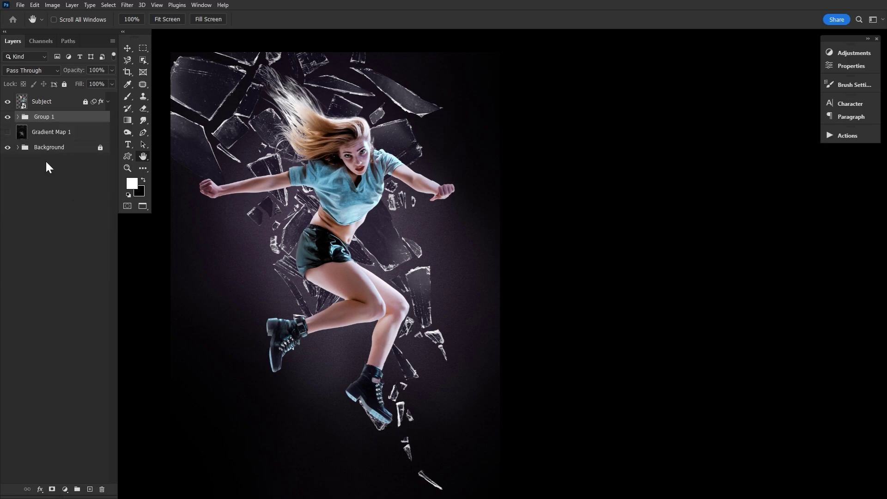
double_click(43, 117)
text(Main Glass)
key(Return)
Expand Main Glass and its glass group, then select Layers 26 through 42
click(18, 117)
click(25, 185)
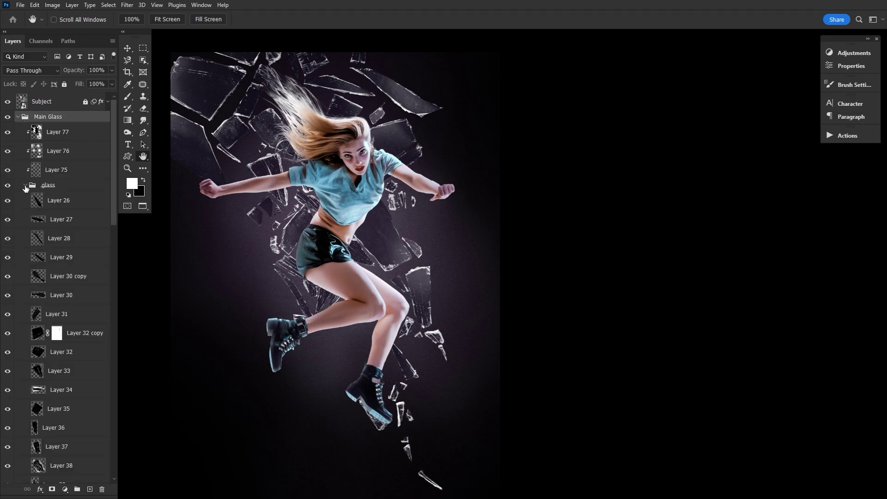
click(37, 198)
click(128, 47)
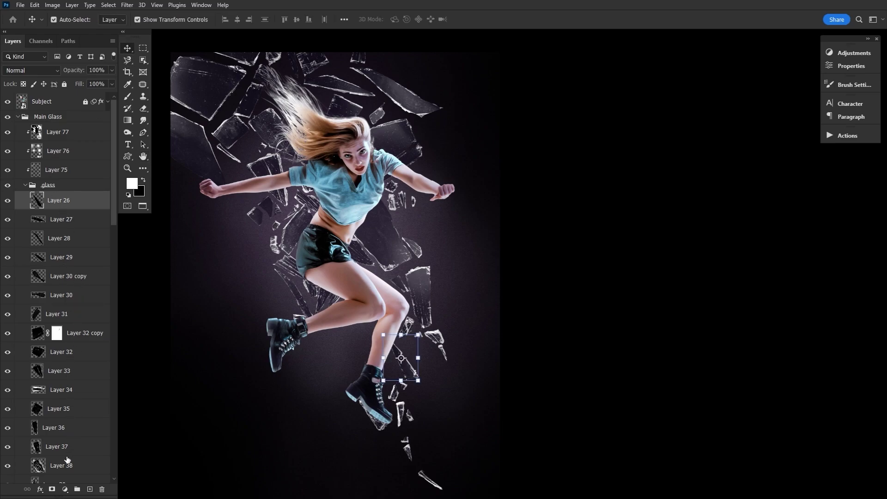
shift+click(71, 443)
scroll(64, 423, down, 4)
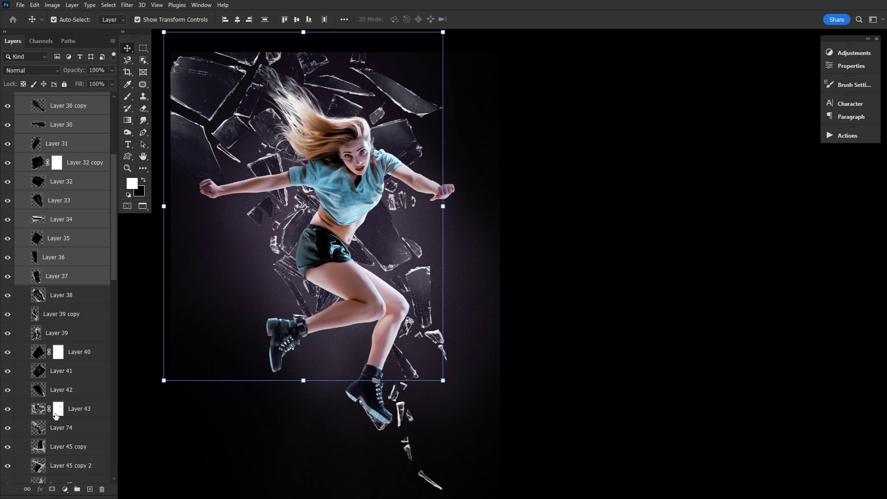
shift+click(77, 395)
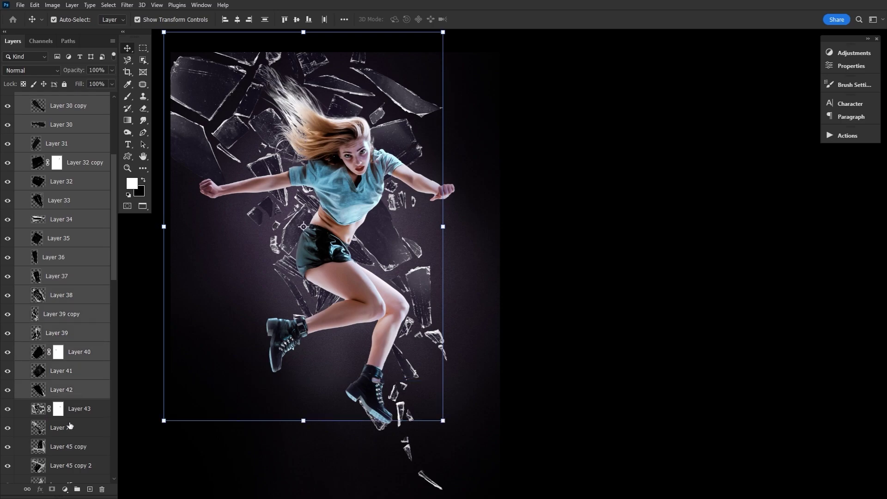
Add Layers 51, 50, 49 and 48 to the shard selection
scroll(68, 424, down, 4)
scroll(68, 424, down, 1)
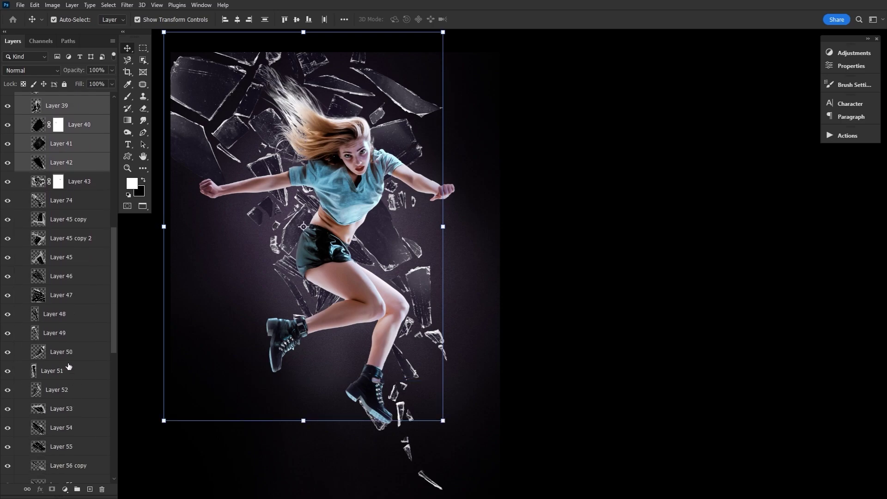
ctrl+click(69, 369)
ctrl+click(71, 352)
ctrl+click(73, 333)
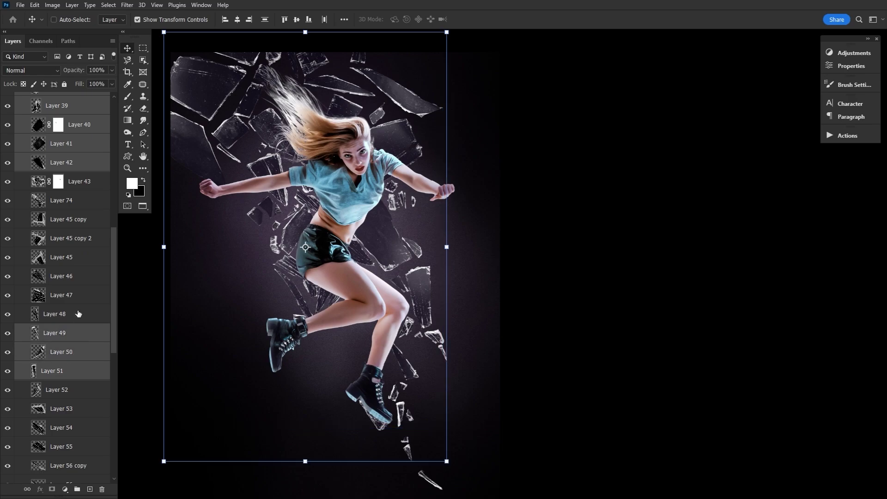
ctrl+click(73, 314)
scroll(72, 365, up, 7)
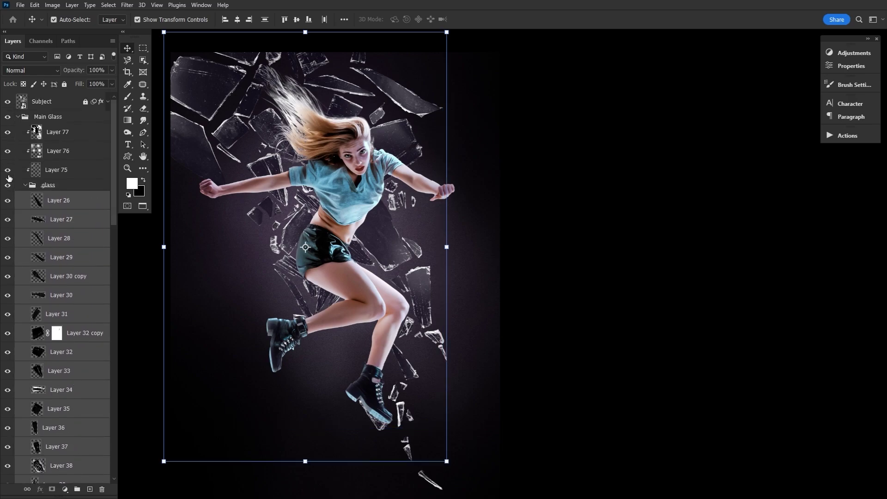
Duplicate the selected shards to the top, drop extra copies, and place Layer 37 copy beside the boot
drag(85, 206, 72, 98)
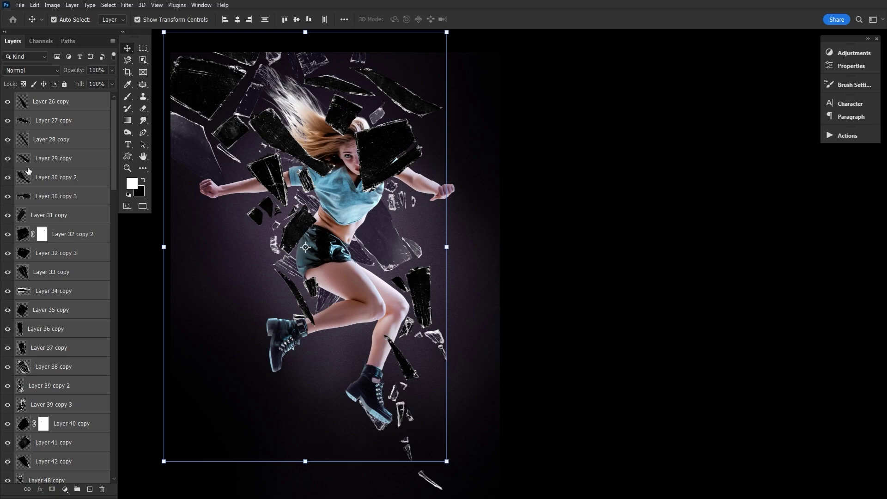
click(74, 105)
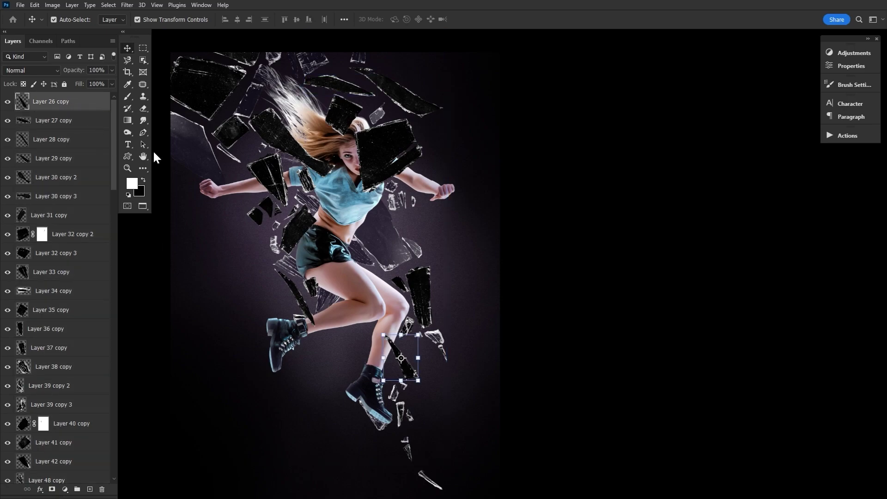
key(ctrl+z)
click(298, 342)
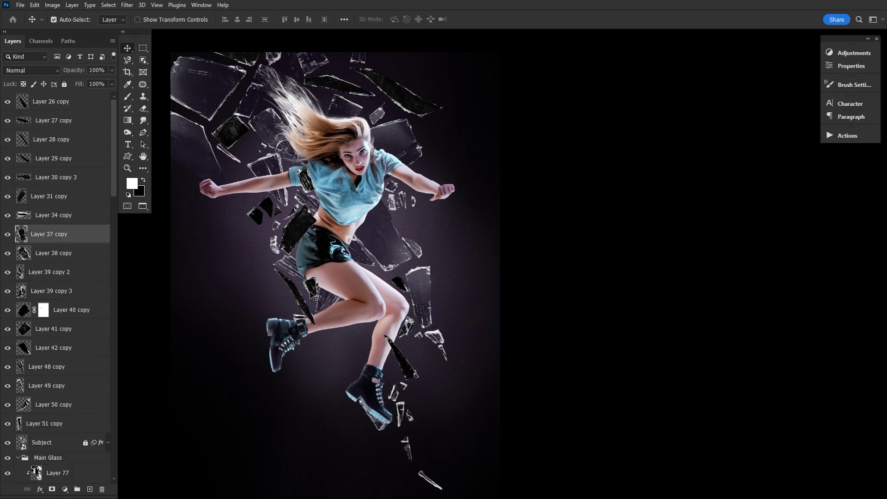
scroll(300, 355, up, 1)
drag(241, 301, 245, 303)
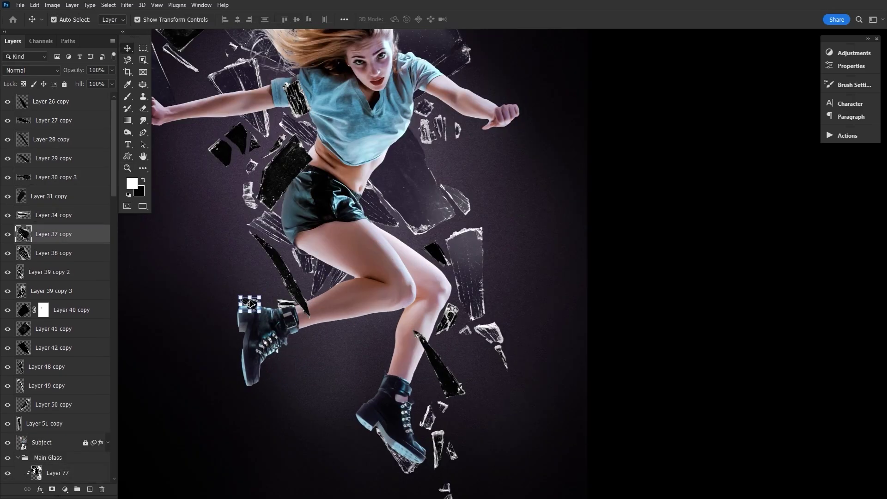
Rotate a shard near the lower boot and move Layer 38 copy right of the figure
click(355, 370)
key(ctrl+t)
drag(393, 351, 512, 139)
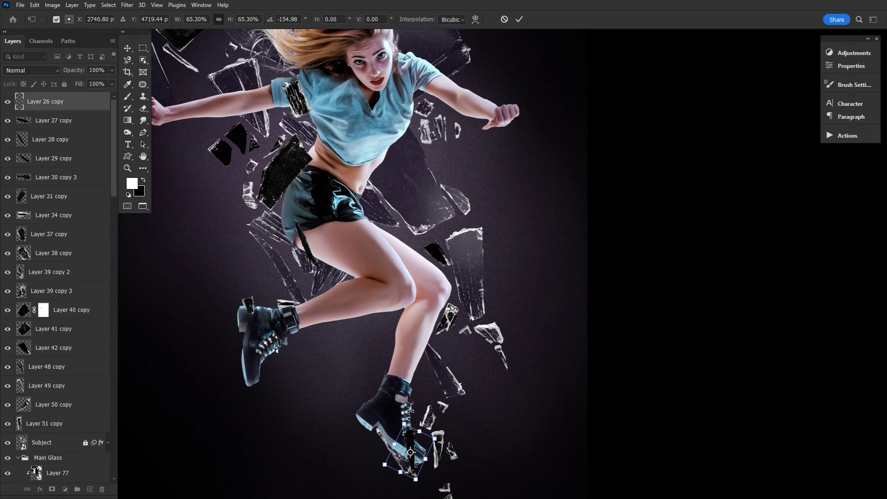
key(Return)
click(436, 254)
click(416, 236)
drag(303, 113, 563, 210)
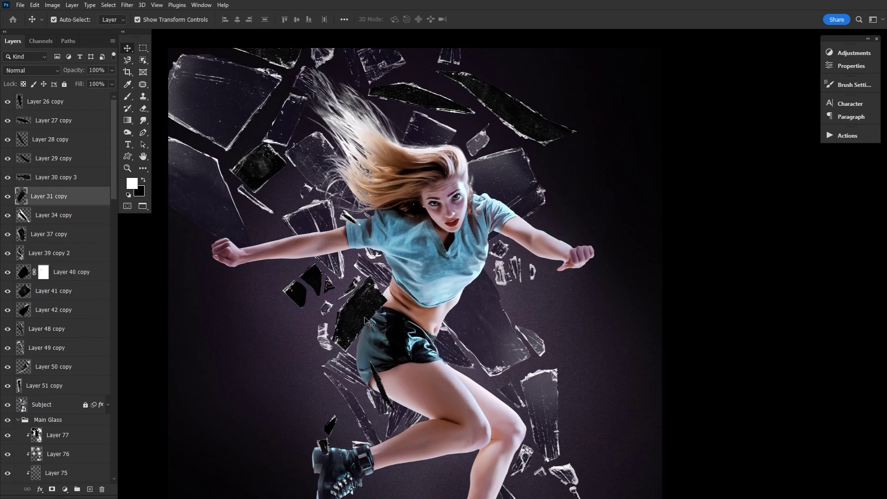
Rotate Layer 50 copy, move Layer 27 copy onto the arm, and leave the copies unmerged
click(362, 335)
key(ctrl+t)
drag(386, 298, 334, 304)
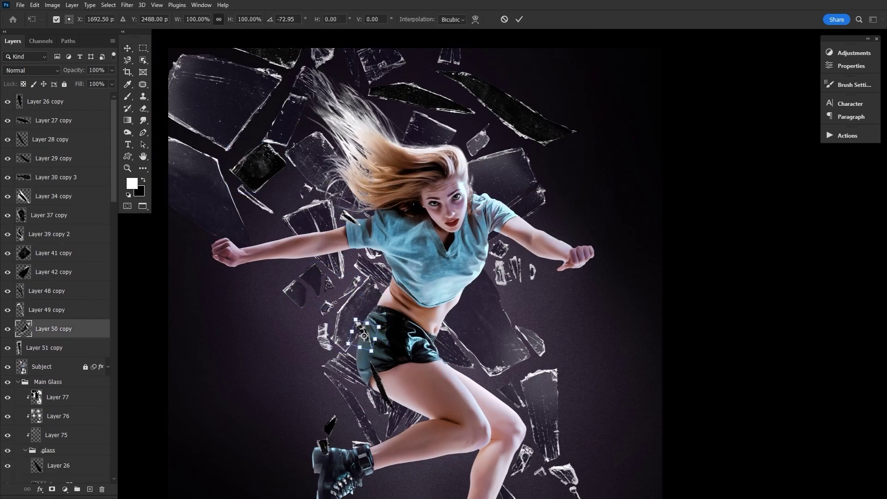
key(Return)
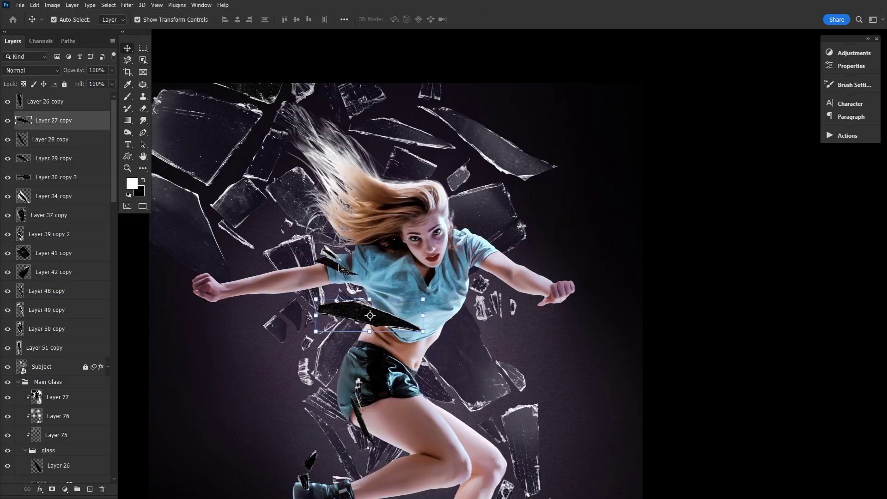
key(ctrl+t)
drag(338, 226, 344, 275)
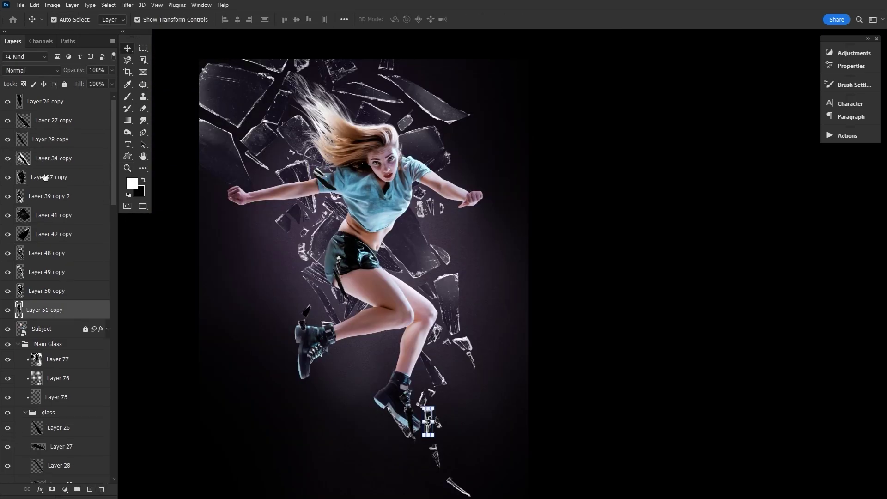
shift+click(31, 118)
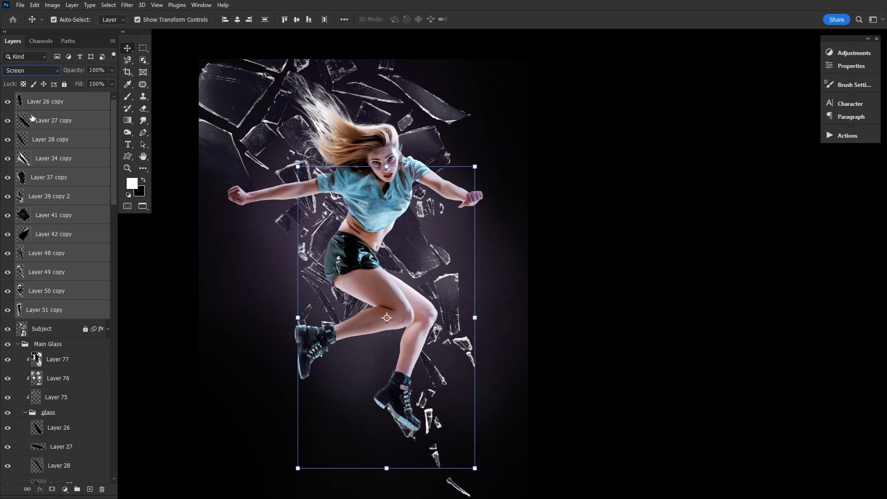
key(ctrl+e)
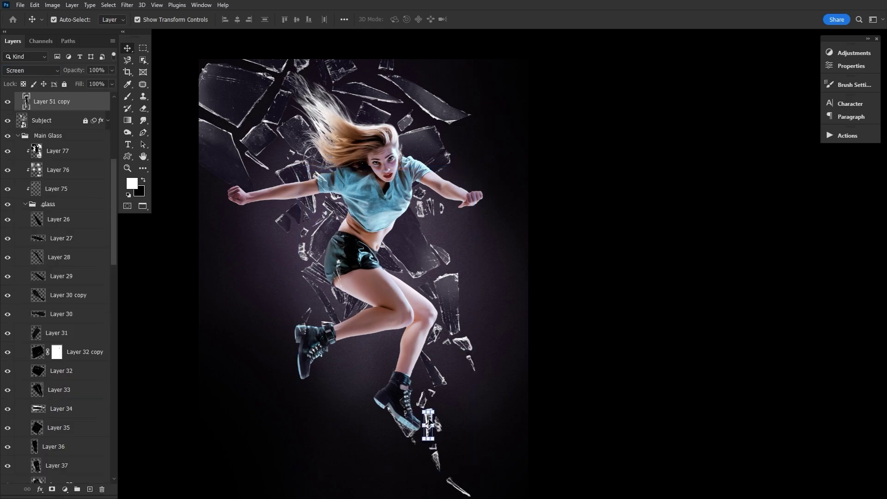
key(ctrl+z)
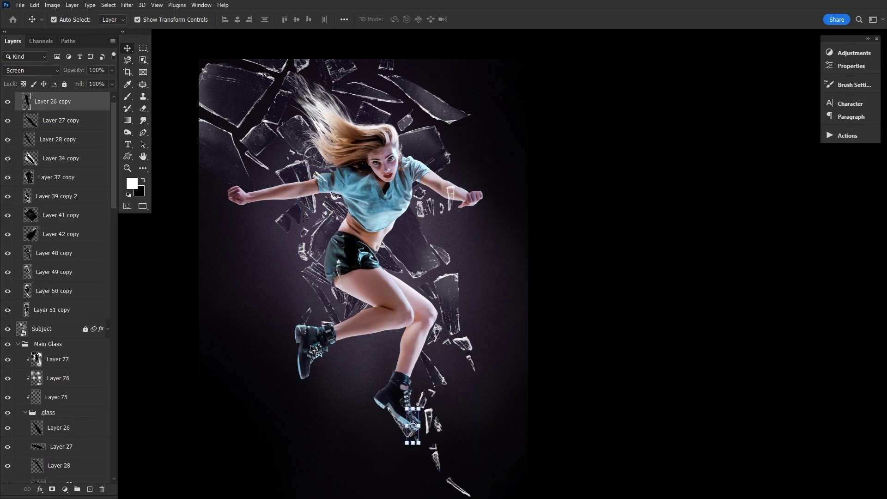
Group the copied shard layers, compare with the group hidden, and collapse both glass groups
key(ctrl+g)
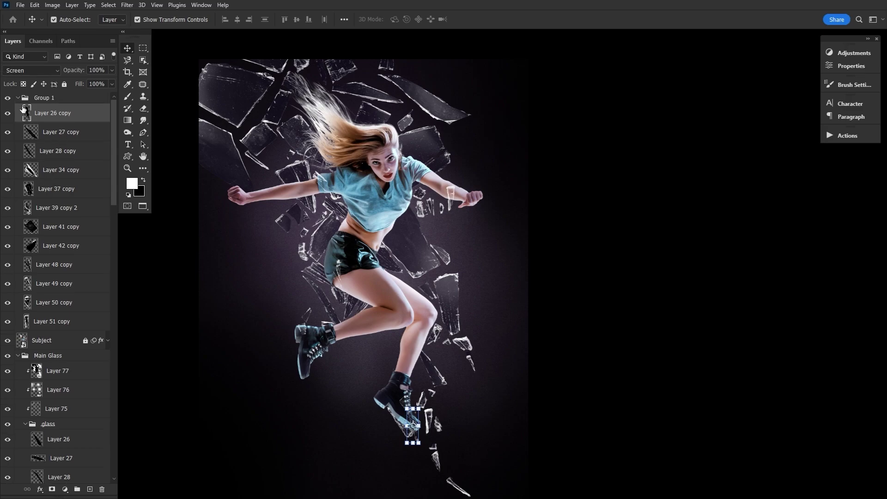
click(7, 98)
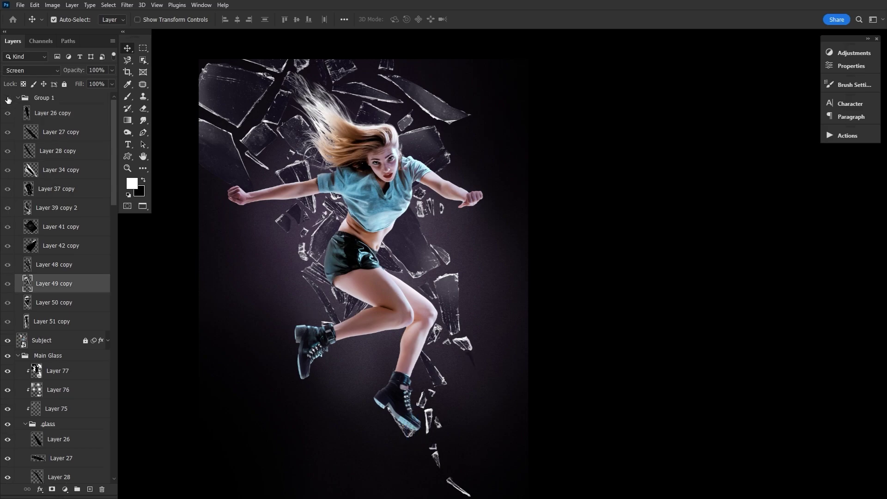
click(7, 98)
click(8, 98)
click(8, 98)
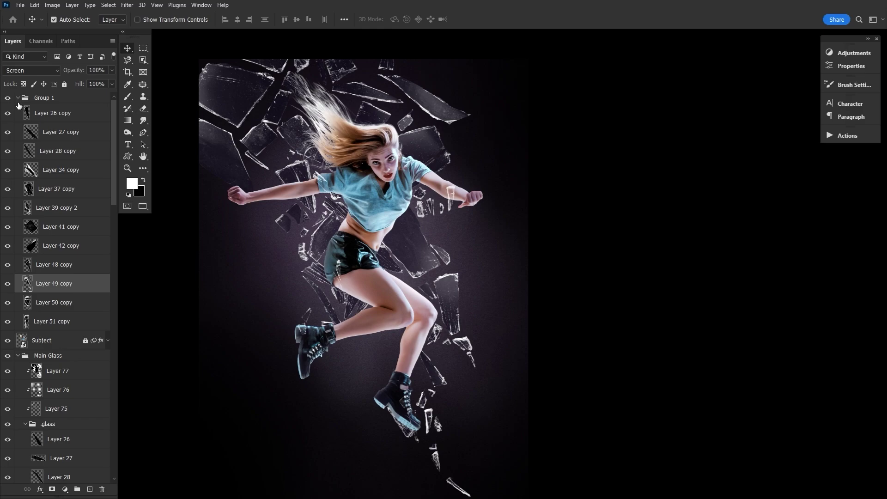
click(18, 98)
click(19, 129)
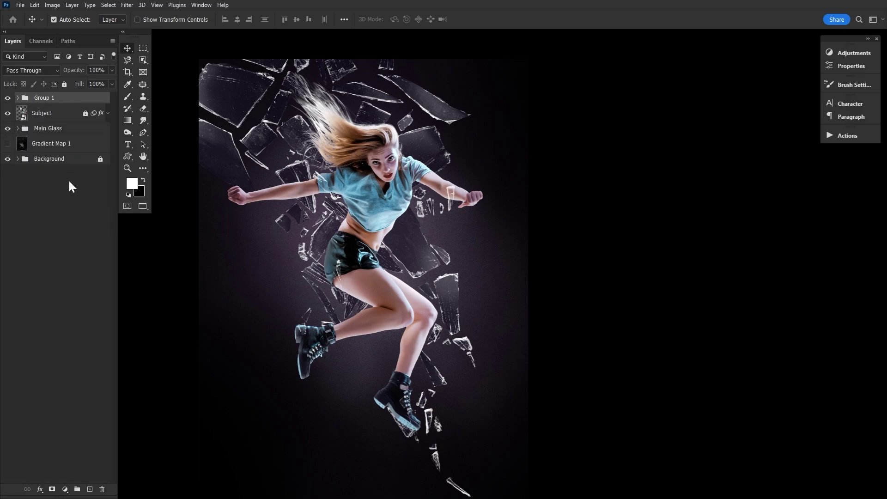
shift+click(85, 131)
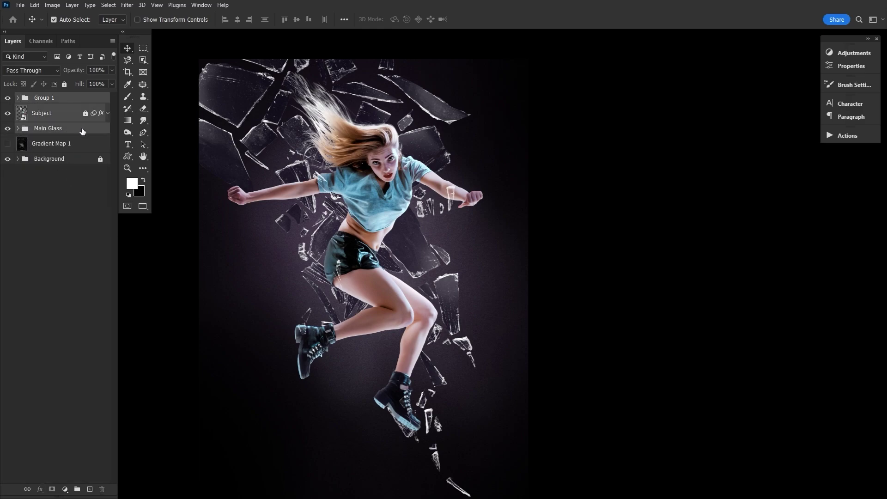
Name the new group Small Glass and leave it selected above Subject and Main Glass
double_click(44, 98)
text(S)
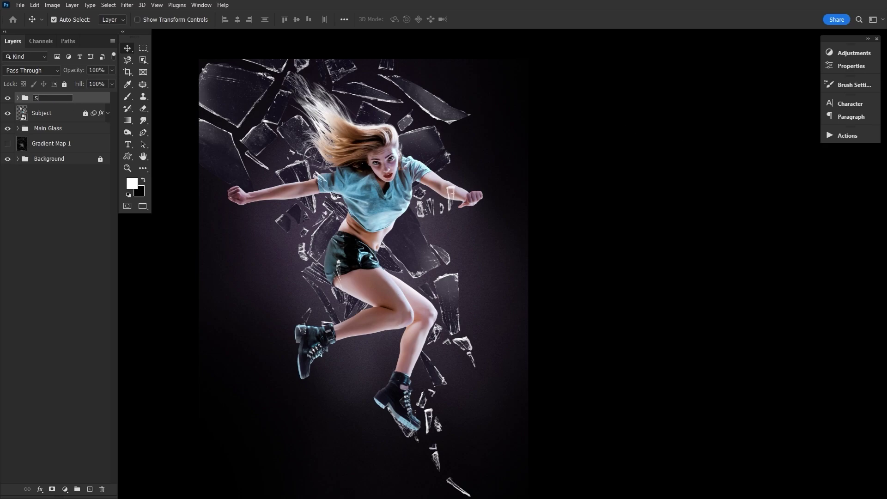
text(mall Glass)
key(Return)
shift+click(81, 132)
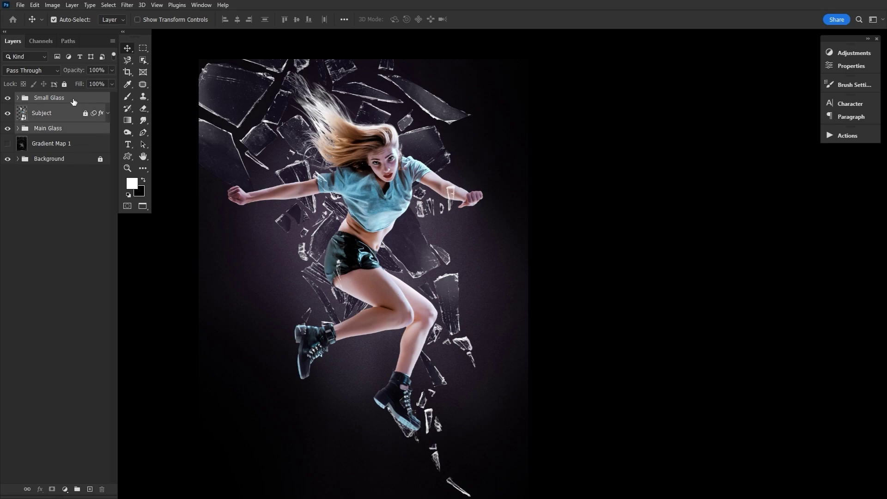
click(74, 100)
click(73, 119)
click(73, 132)
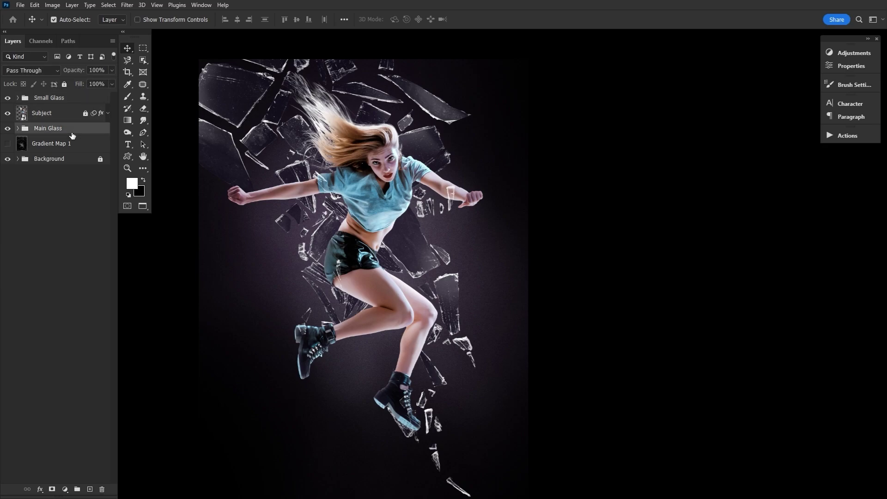
click(74, 101)
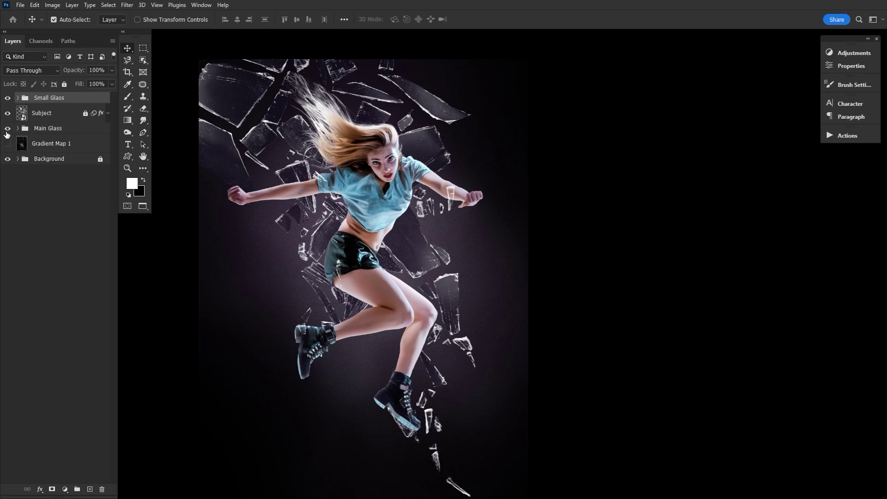
Add Layer 78 above Small Glass and set up a Hard Round brush with Transfer enabled
click(89, 489)
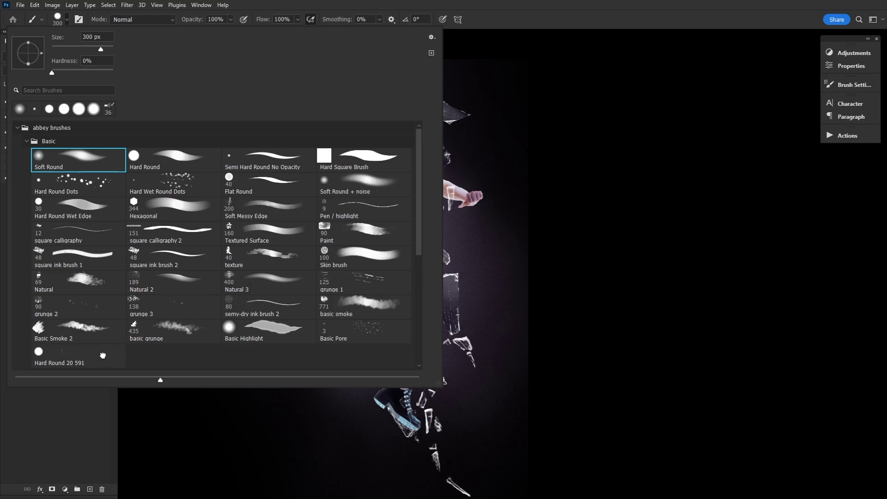
click(107, 358)
key(Return)
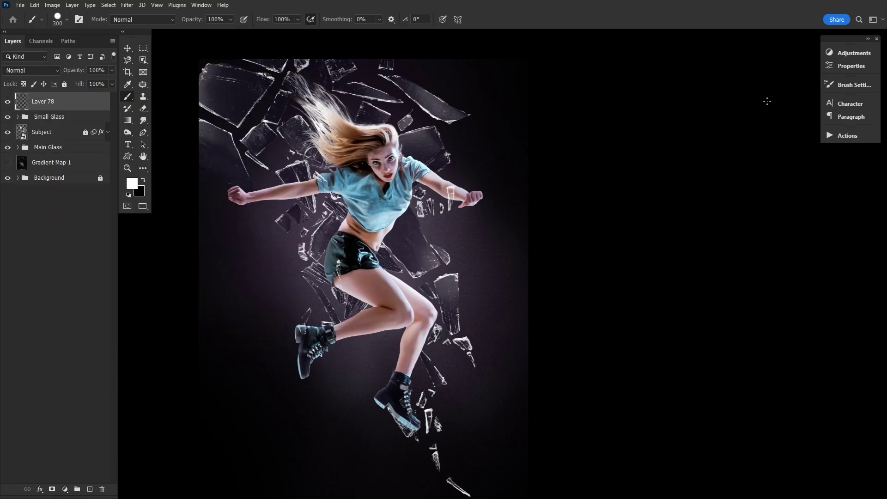
click(853, 86)
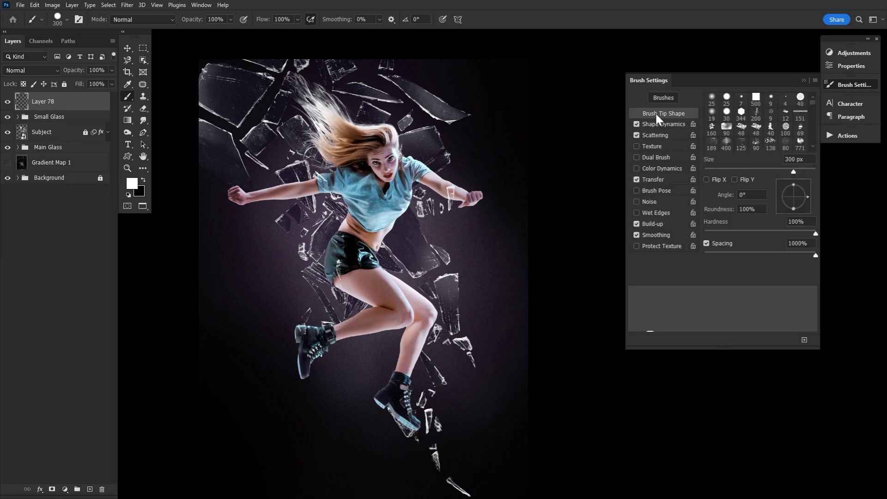
click(655, 124)
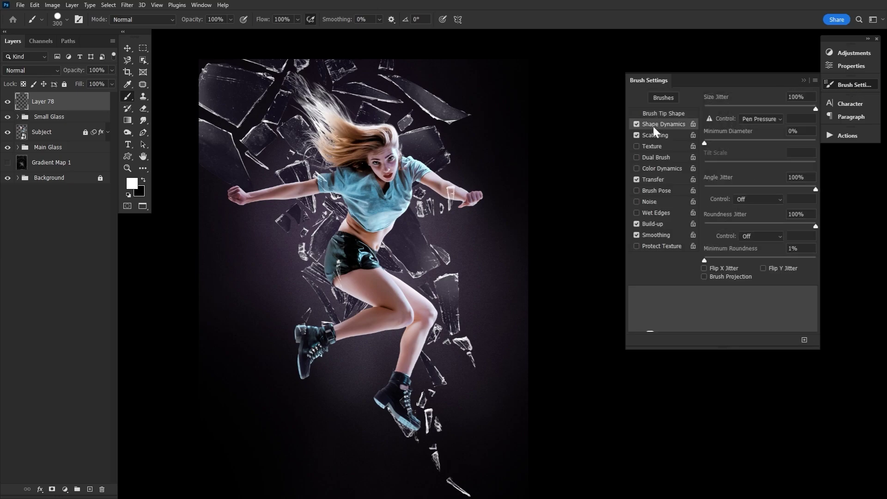
click(656, 135)
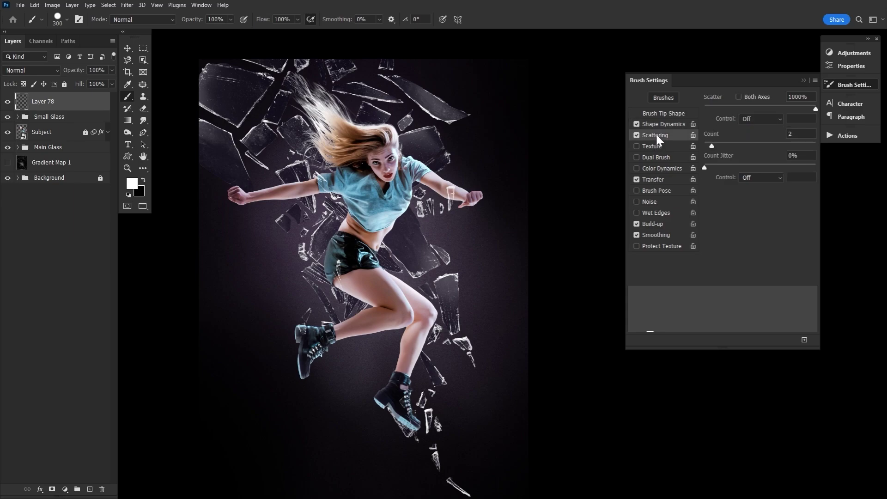
click(659, 176)
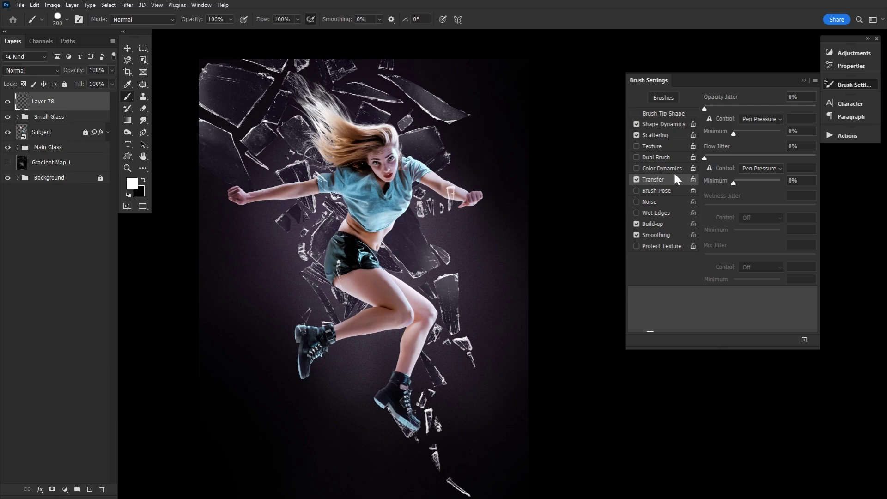
click(844, 83)
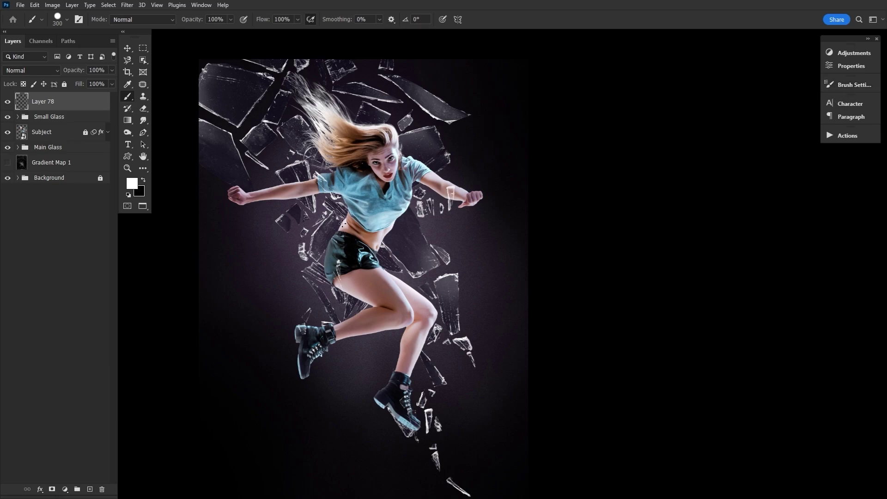
Try scattered white dab strokes across the figure and undo both
mouse_move(264, 244)
mouse_down()
mouse_move(278, 285)
mouse_move(487, 423)
mouse_move(471, 406)
mouse_up()
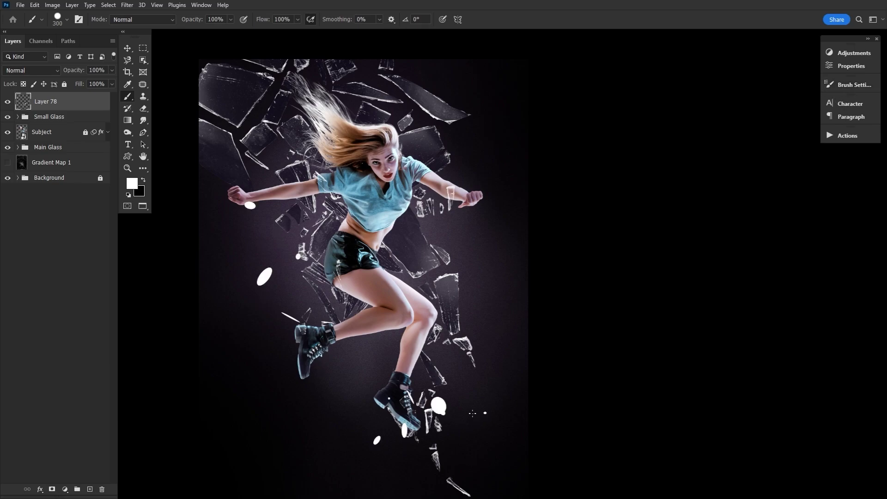
key(ctrl+z)
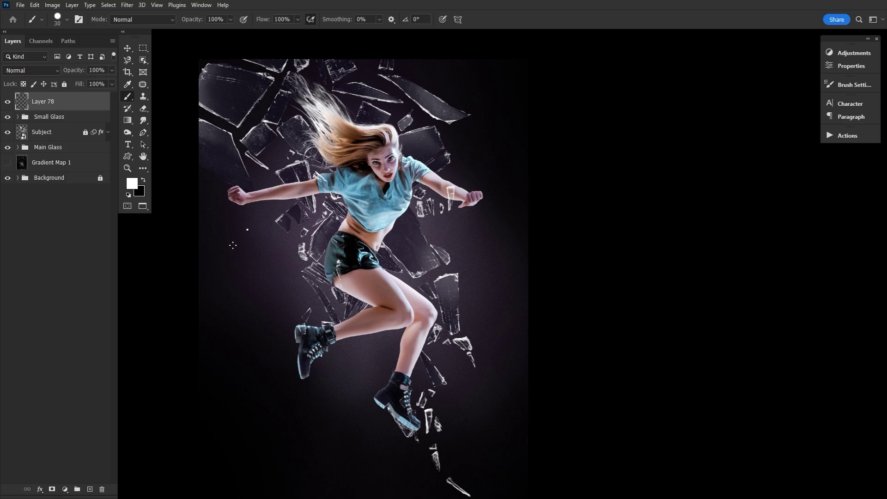
drag(311, 407, 325, 411)
key(ctrl+z)
Stamp small white specks with the brush at size 20, then reduce it to size 10
key(bracketright)
key(bracketright)
key(bracketright)
click(277, 123)
key(bracketright)
key(bracketright)
scroll(448, 443, down, 3)
scroll(448, 443, right, 1)
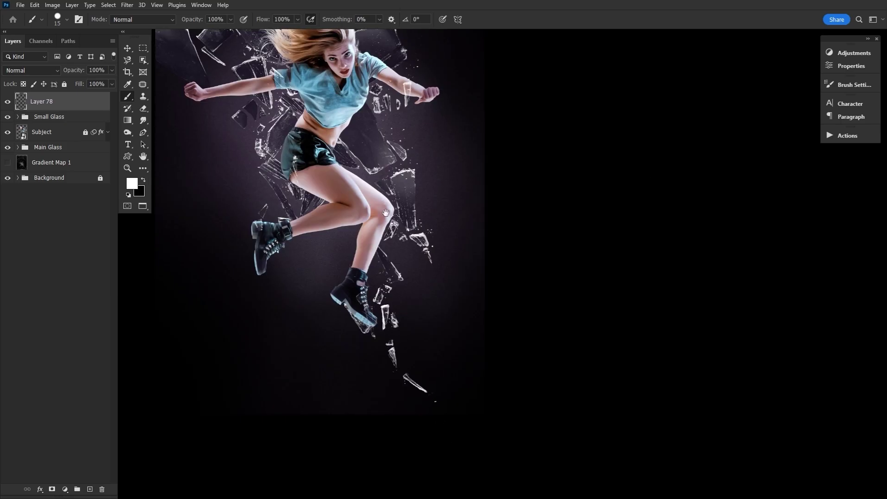
drag(385, 212, 412, 418)
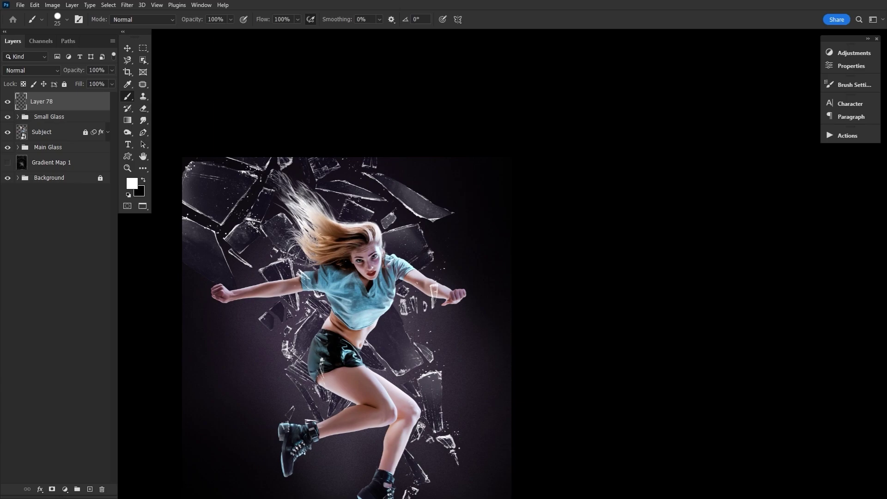
scroll(323, 314, down, 1)
key(bracketleft)
key(bracketleft)
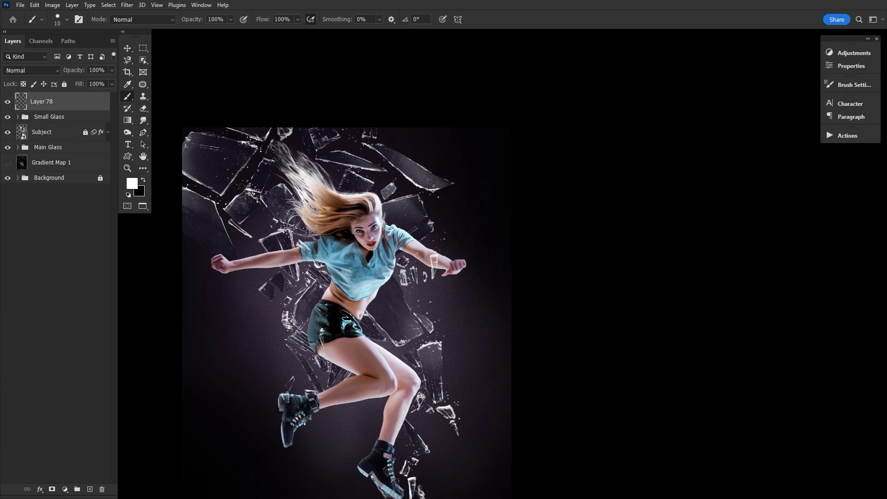
Smart Sharpen Layer 78's specks at 0.3 px radius, then toggle the layer to compare
click(127, 5)
mouse_move(199, 168)
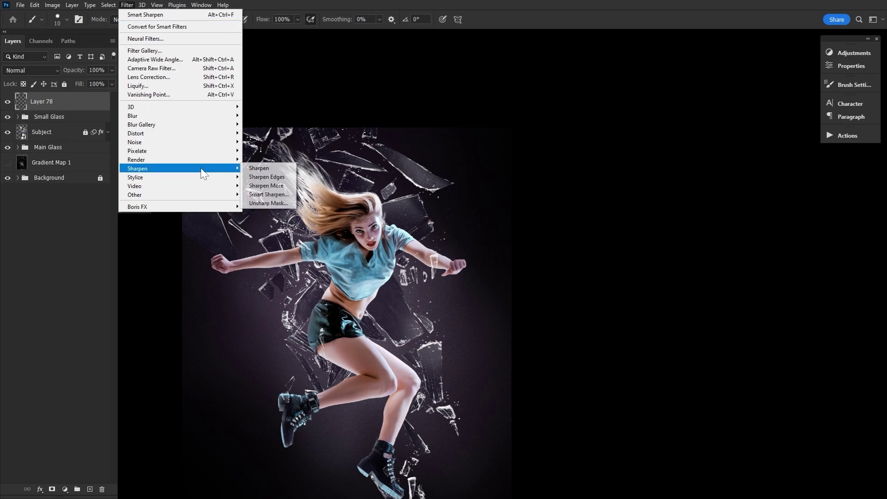
click(279, 190)
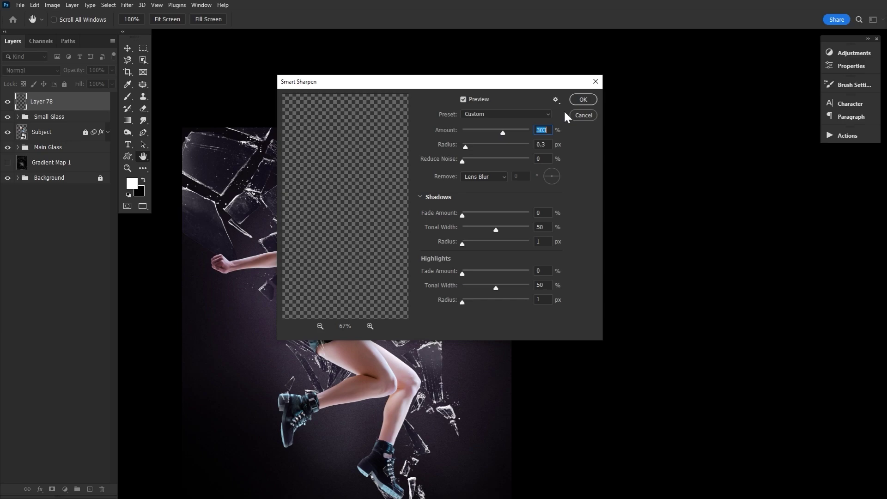
click(582, 99)
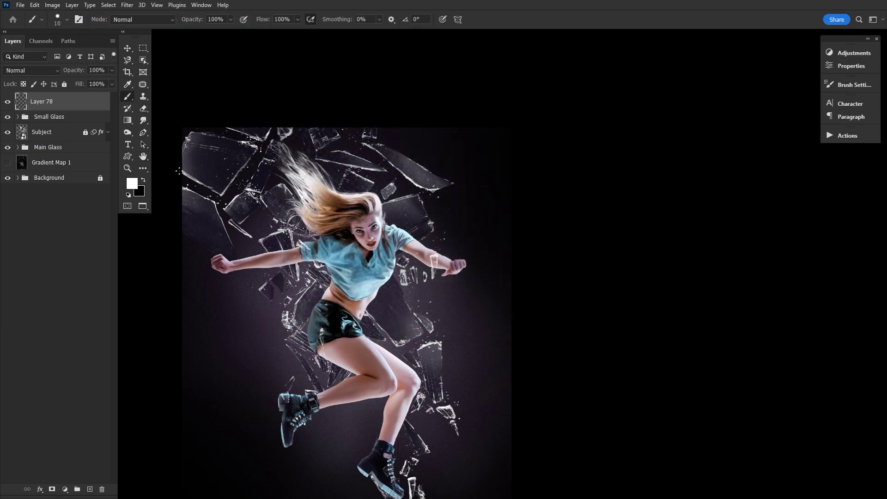
click(8, 104)
click(7, 102)
Show Layer 78, add Layer 79 below Subject, and load the basic smoke brush at minimal Flow
click(7, 103)
click(90, 490)
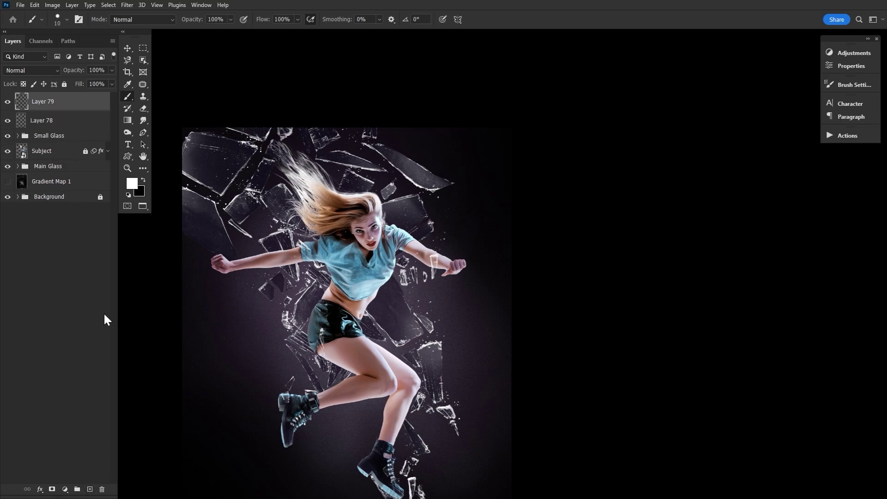
drag(69, 121, 69, 159)
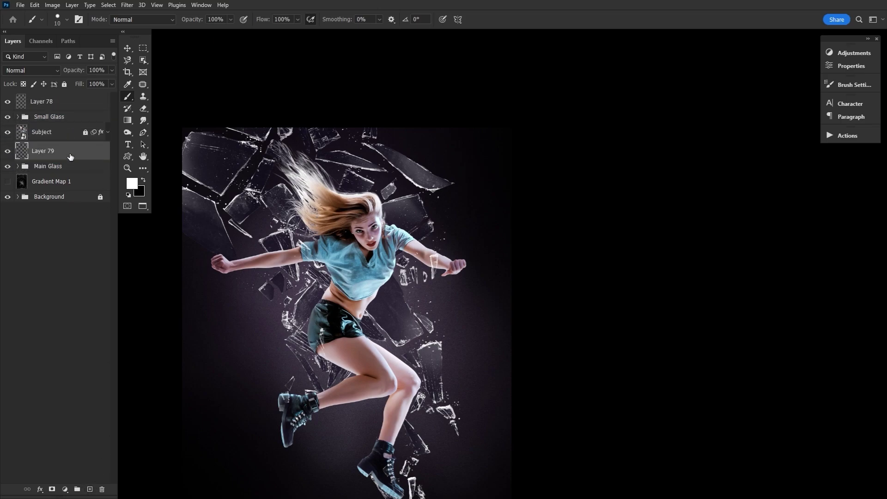
click(58, 21)
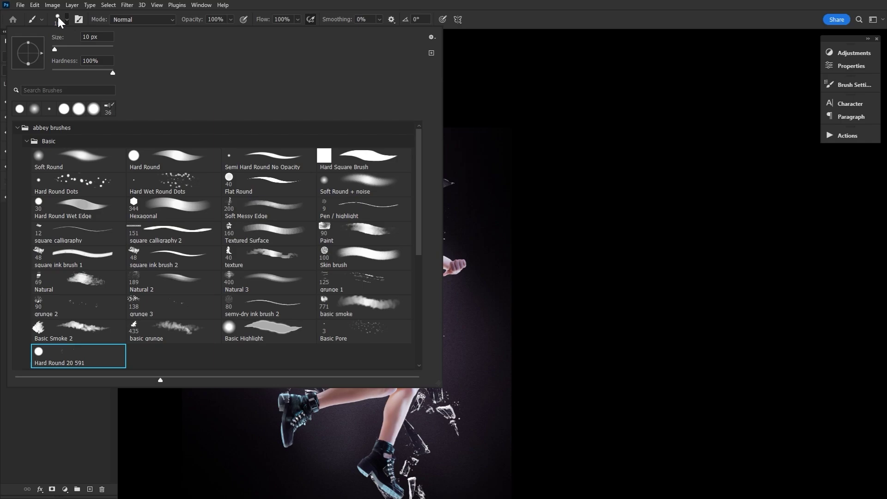
double_click(363, 304)
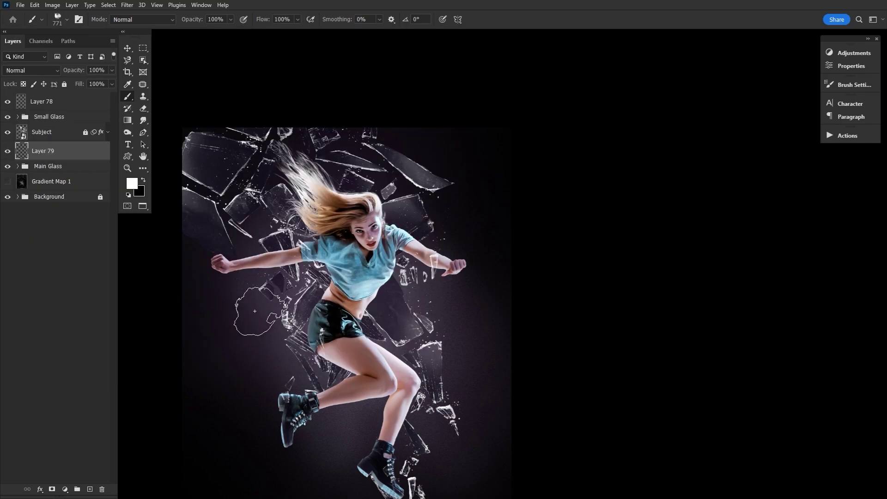
drag(263, 21, 221, 30)
Set the foreground colour to pale violet eee4ff and move Layer 79 below the Main Glass group
click(252, 313)
click(132, 184)
click(246, 198)
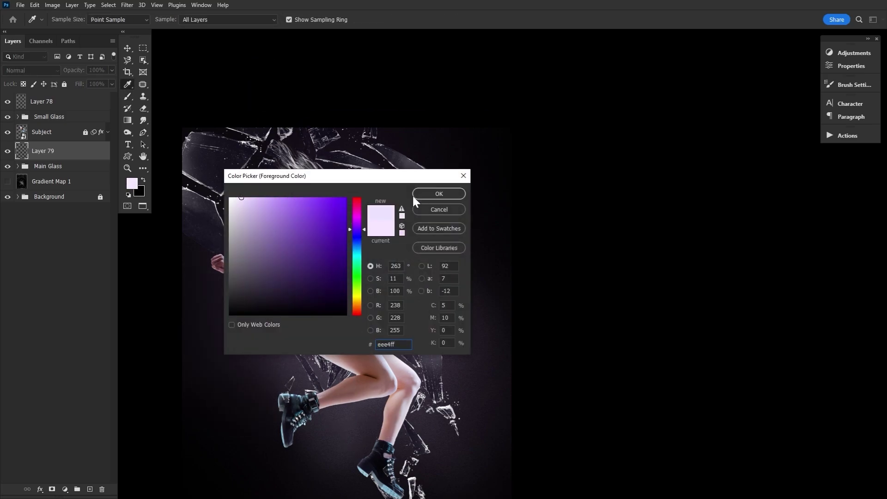
click(412, 194)
key(ctrl+bracketleft)
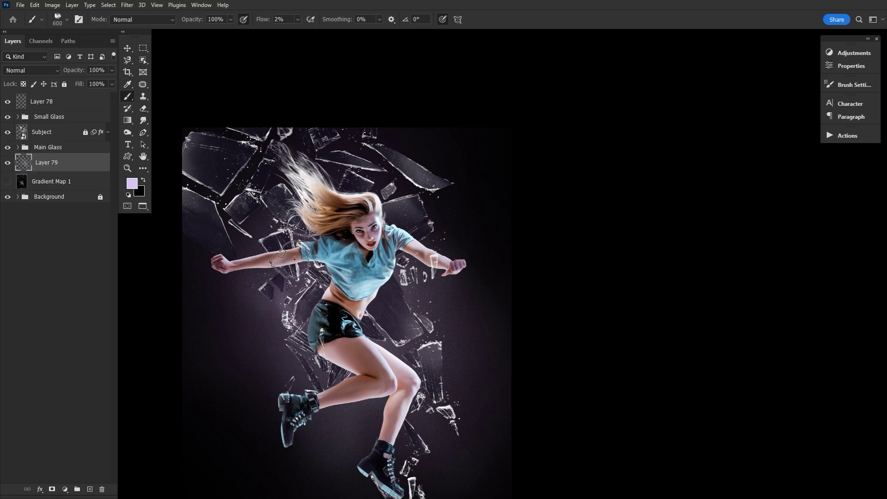
Shrink the smoke brush from 600 to 300 and frame the area behind the woman
key(bracketleft)
scroll(418, 441, down, 3)
key(bracketleft)
key(bracketleft)
key(bracketleft)
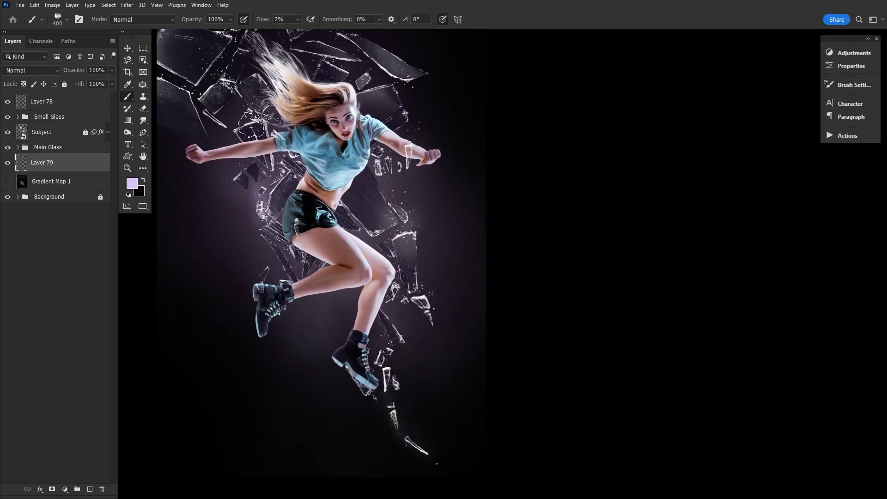
drag(169, 131, 225, 276)
drag(320, 363, 293, 221)
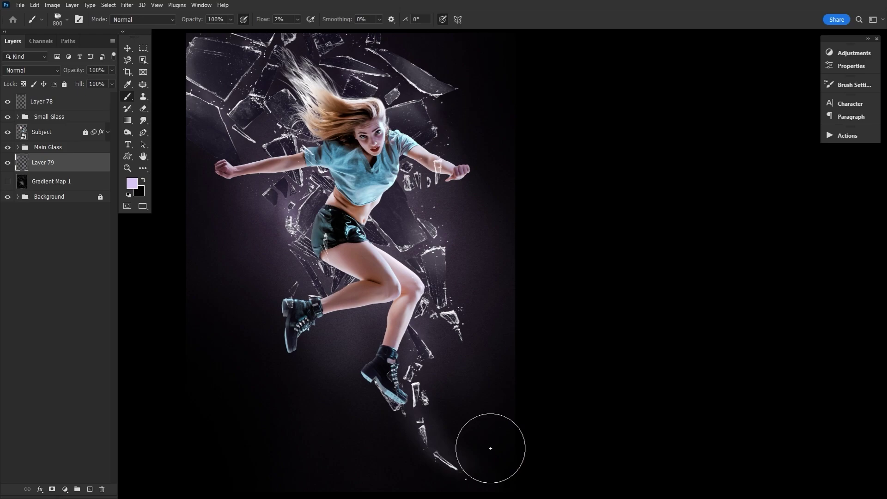
Erase the excess smoky glow with an enlarged eraser
key(e)
click(67, 19)
key(Escape)
scroll(495, 168, up, 3)
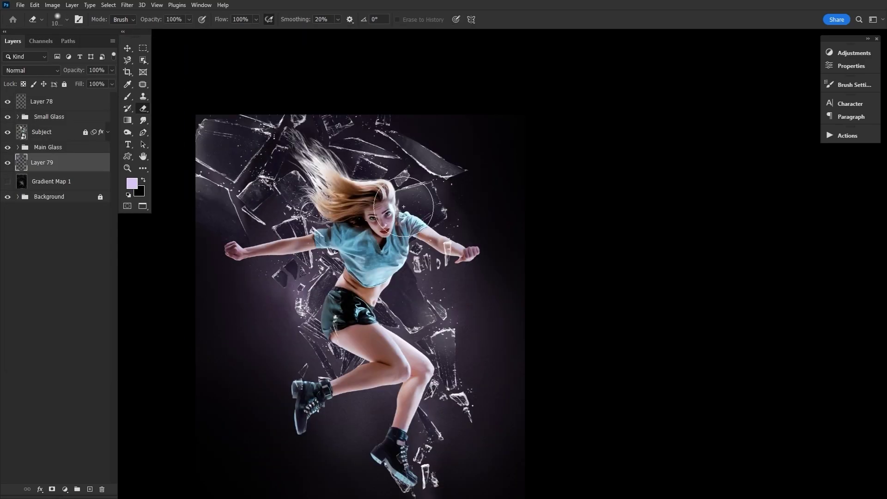
key(bracketright)
key(bracketright)
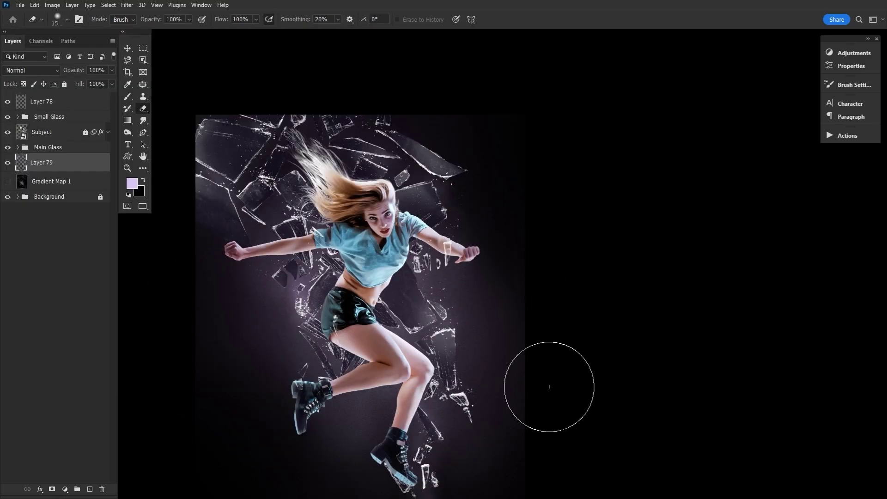
drag(548, 386, 474, 254)
Resume painting the glow with the smoke brush at size 90
key(b)
key(bracketright)
drag(307, 230, 390, 404)
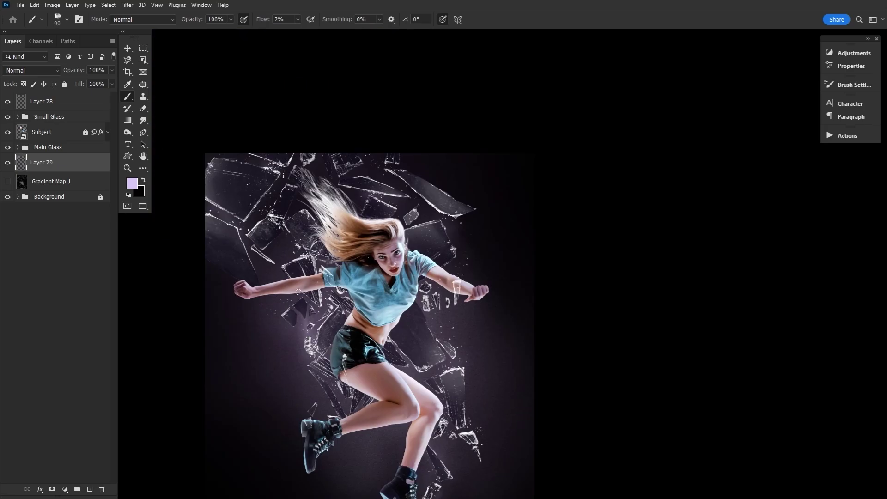
drag(451, 361, 412, 244)
Lower Layer 79's opacity to 74%, toggling it to compare the glow
drag(86, 72, 80, 72)
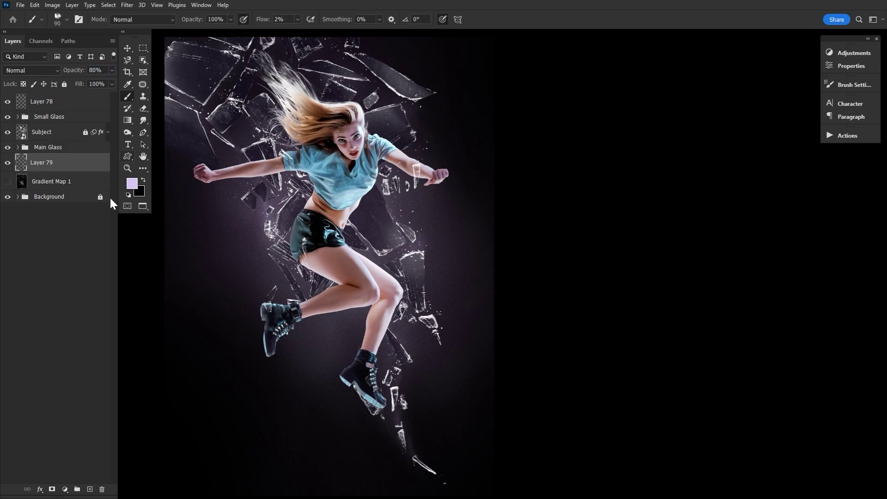
click(7, 163)
click(7, 163)
drag(79, 73, 78, 77)
Add Layer 80 above Layer 78 at the top of the stack, set to Screen blending
key(h)
mouse_move(290, 167)
mouse_down()
mouse_move(300, 225)
mouse_move(286, 179)
mouse_up()
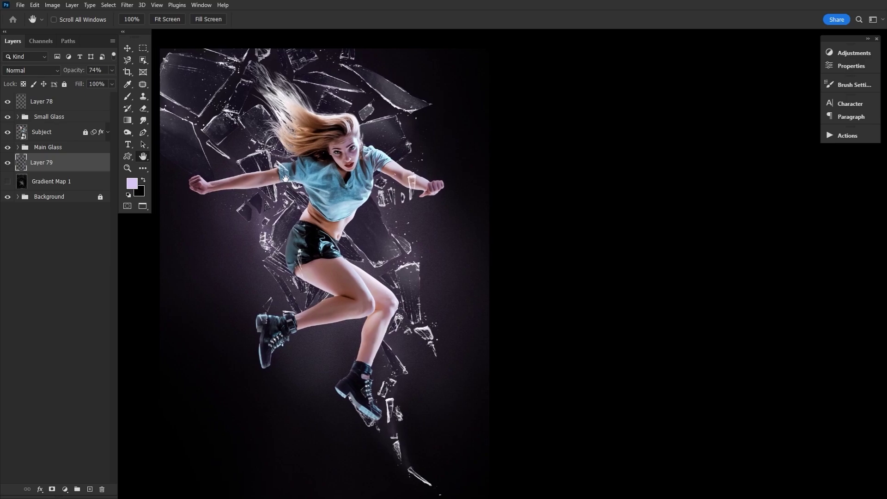
key(alt+period)
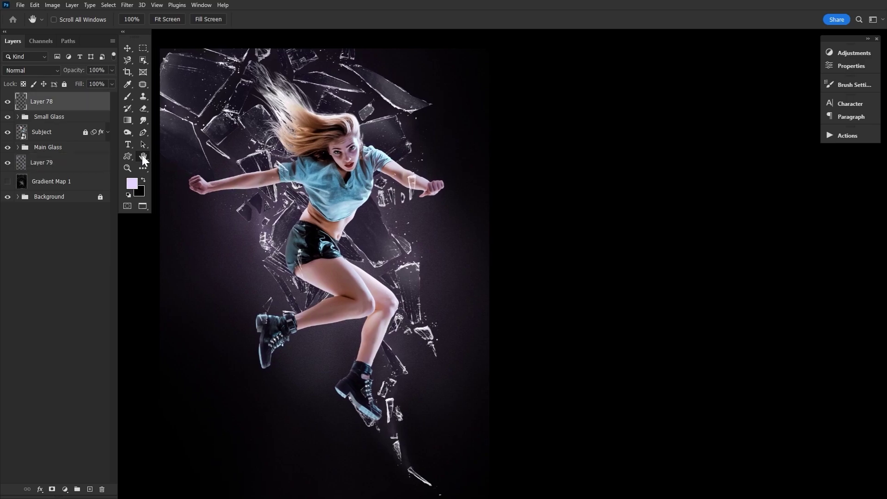
click(90, 489)
click(31, 70)
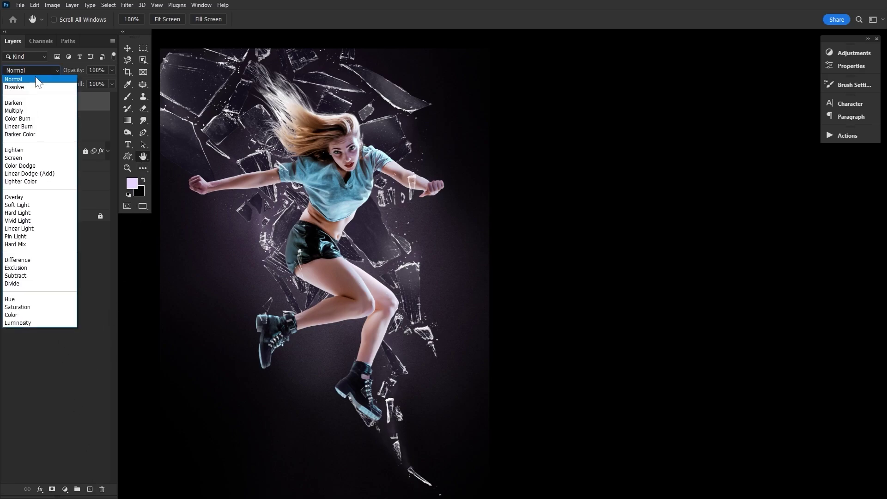
click(71, 155)
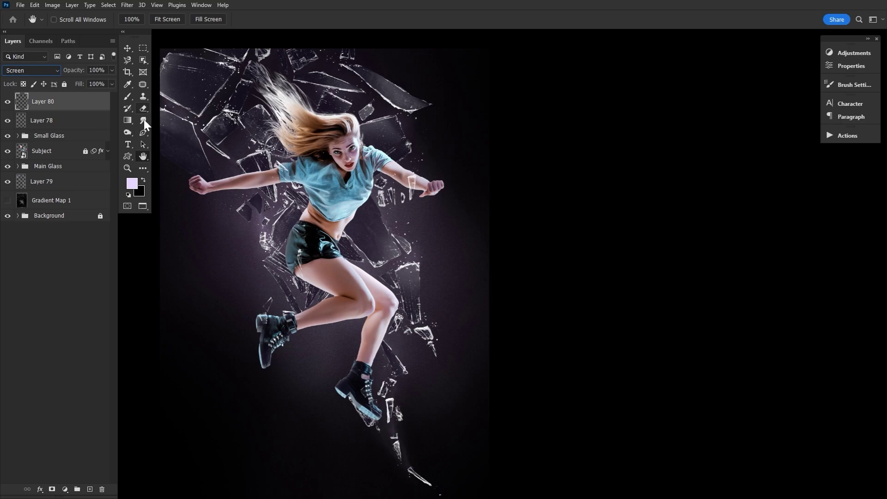
Trace pen paths along the top-left shard edges and the glass at the waist
click(143, 131)
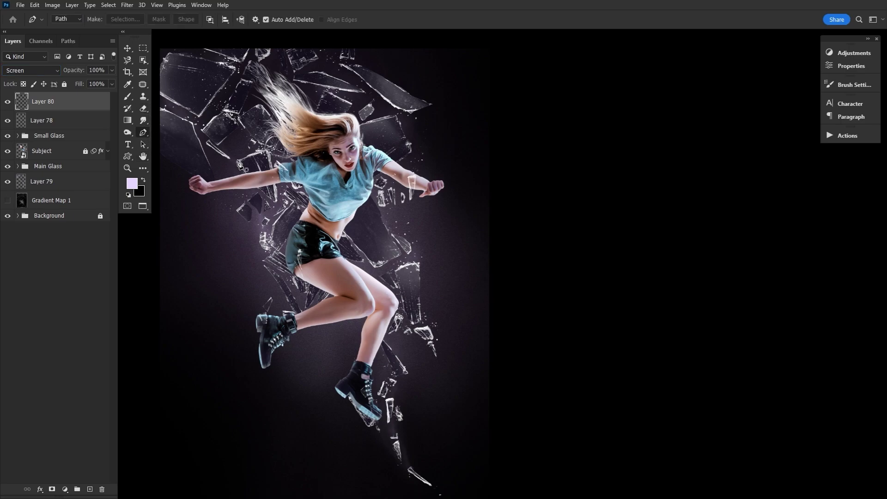
click(158, 91)
click(198, 114)
click(225, 84)
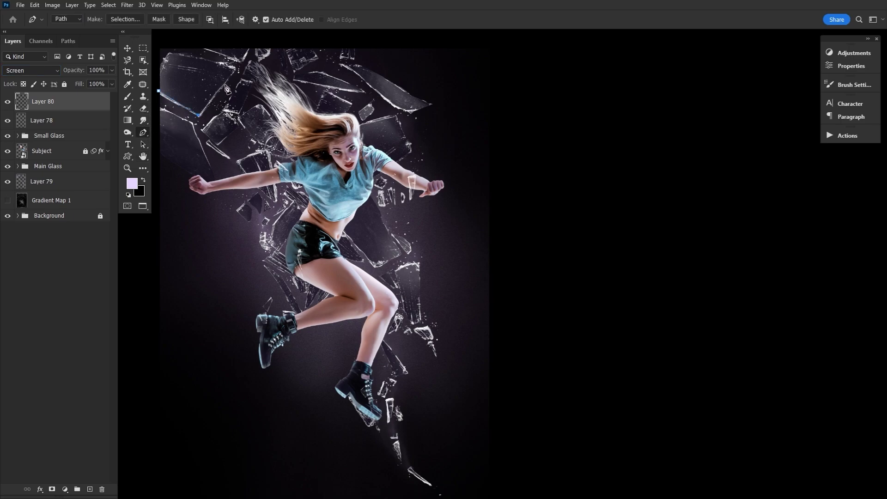
click(293, 200)
click(274, 224)
click(269, 242)
click(144, 134)
Trace further pen paths along a short shard, the upper-right shards, and beside the lower boot
click(237, 159)
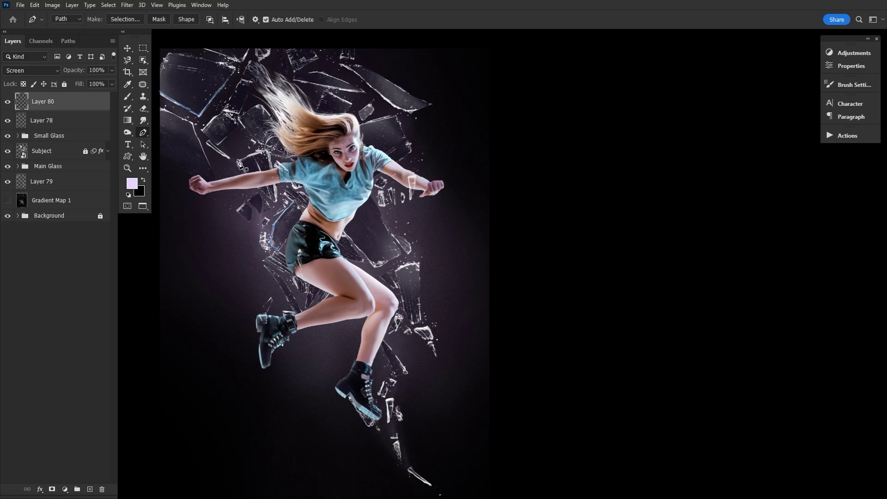
click(267, 151)
click(144, 134)
click(415, 109)
click(390, 102)
click(358, 72)
click(340, 65)
click(143, 133)
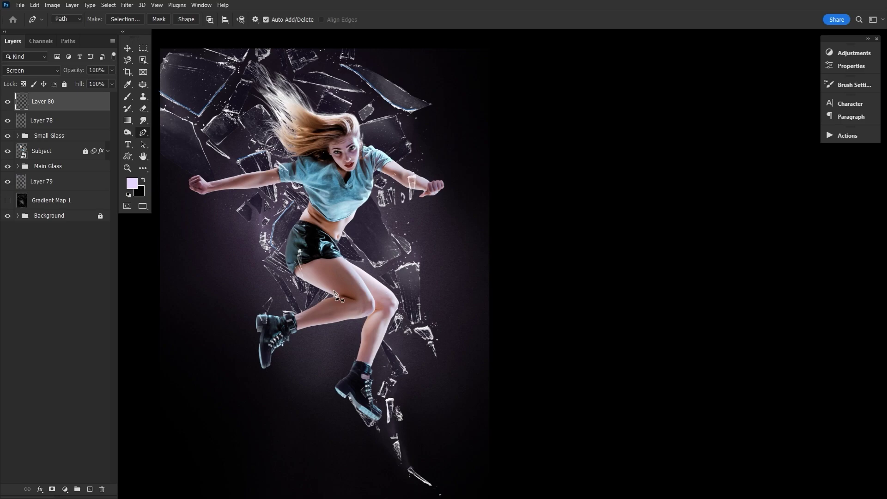
click(389, 400)
click(388, 419)
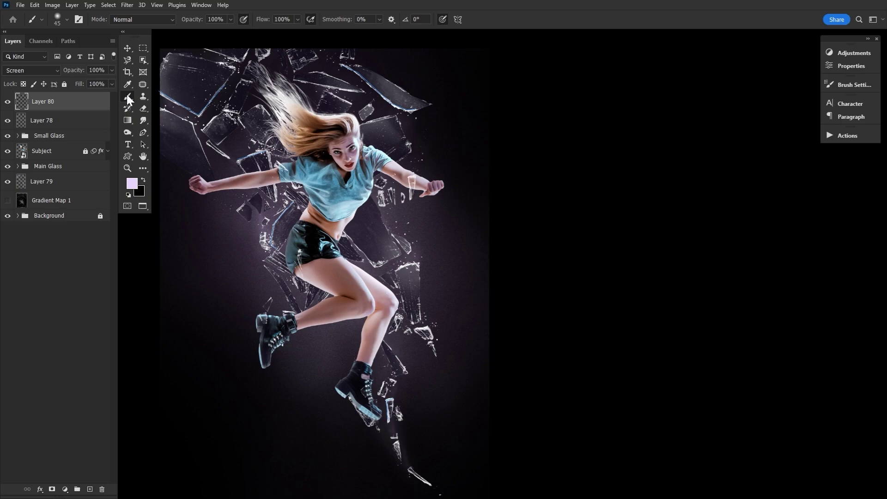
Set the foreground colour to pale lavender b9c6ff after checking the brush presets and settings
click(58, 20)
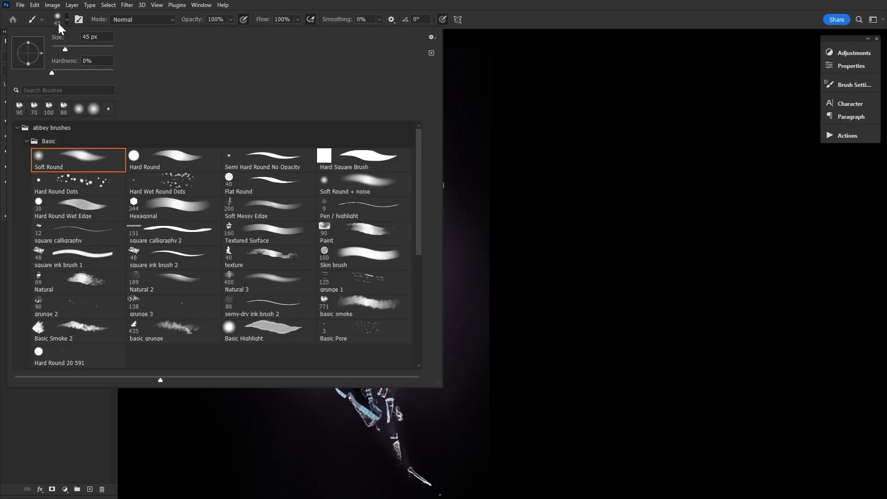
click(59, 25)
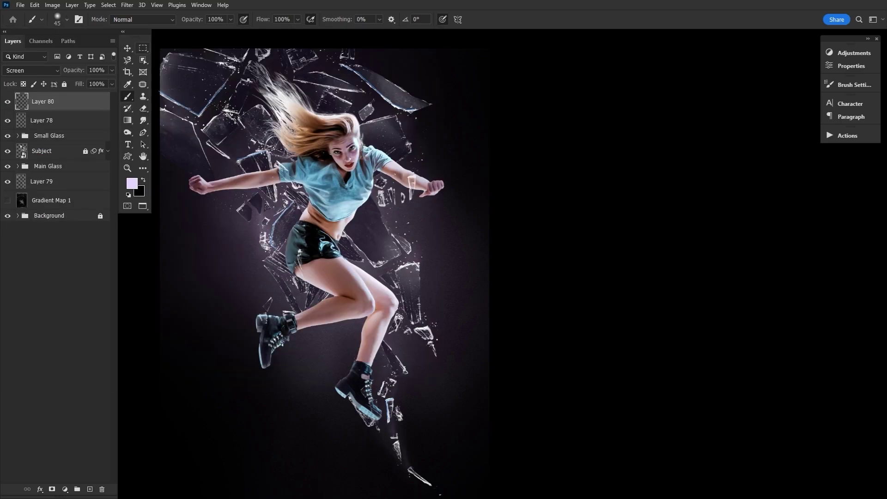
click(847, 83)
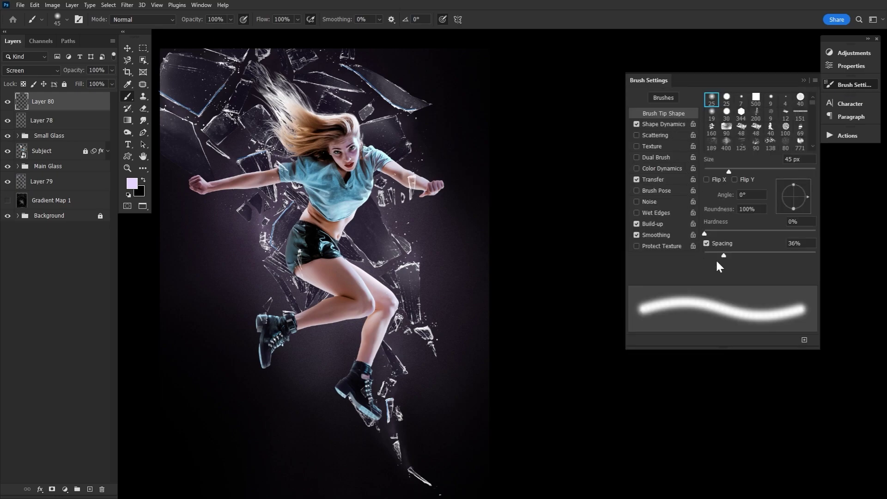
click(847, 84)
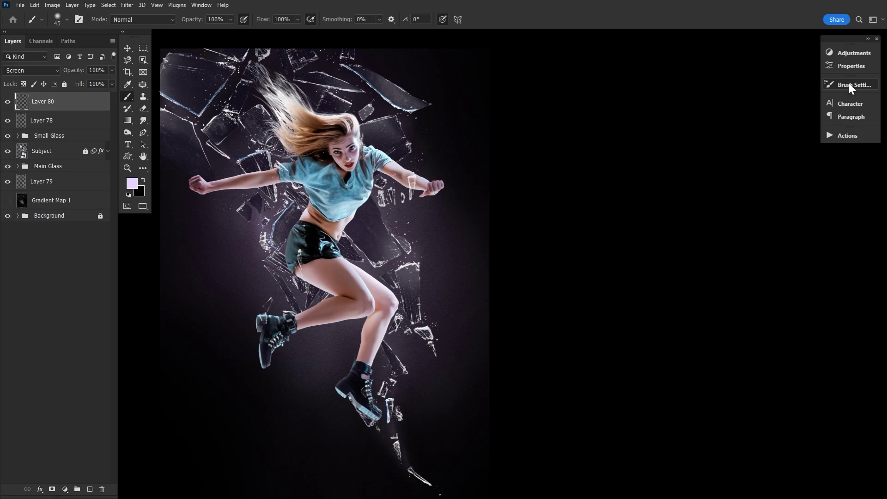
click(131, 183)
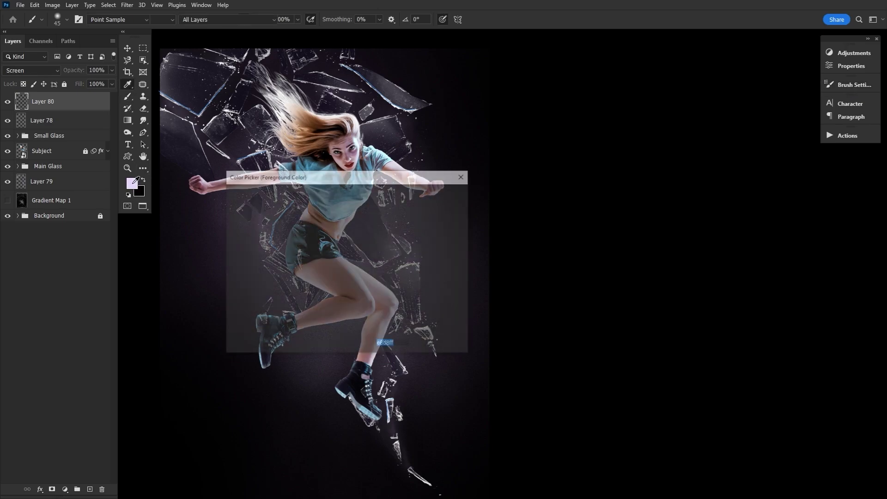
click(356, 240)
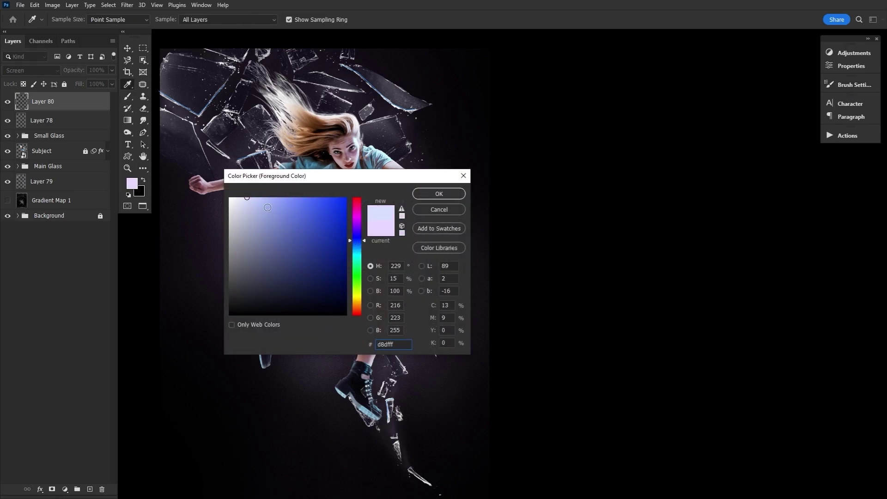
drag(250, 197, 261, 197)
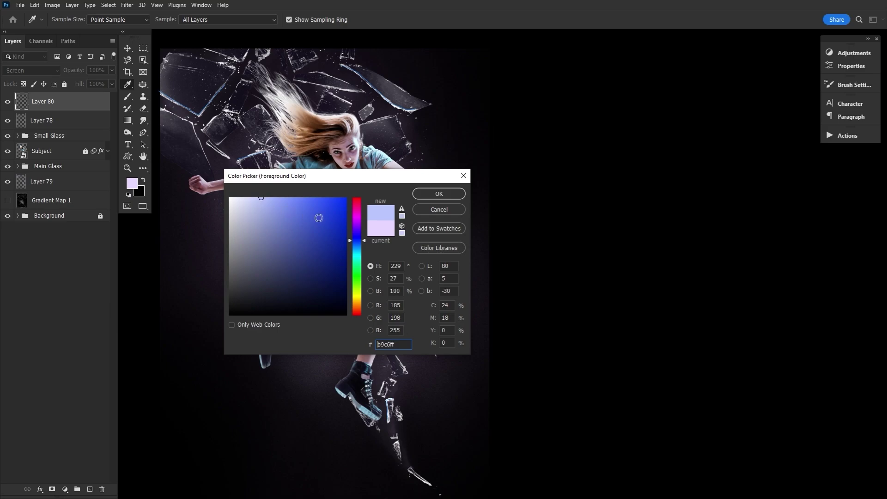
click(433, 195)
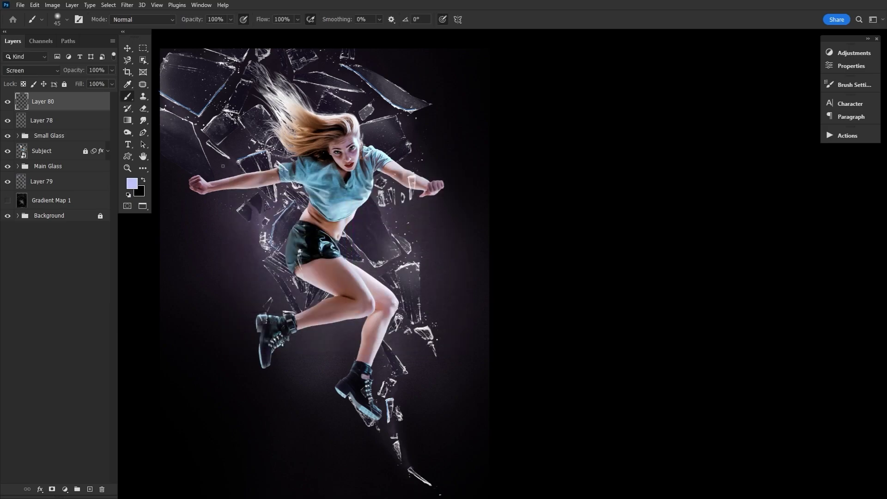
Stroke the pen path with the brush on Layer 80, using Simulate Pressure
click(142, 133)
right_click(222, 163)
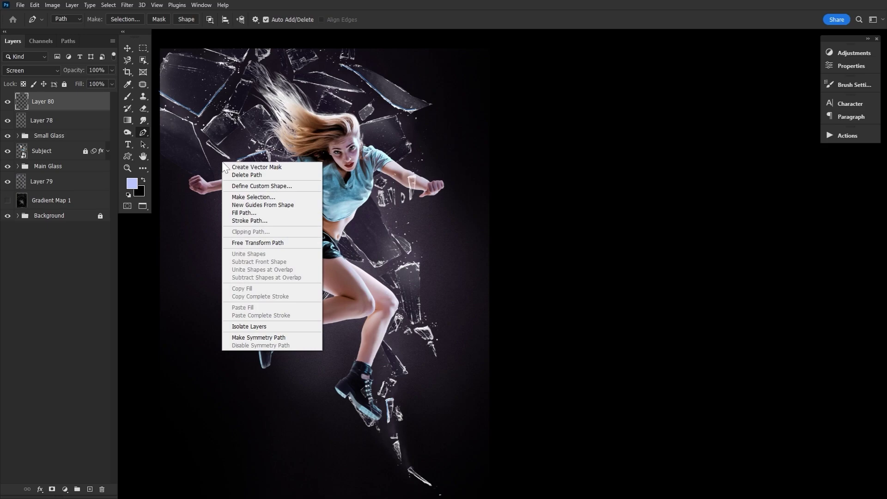
click(252, 221)
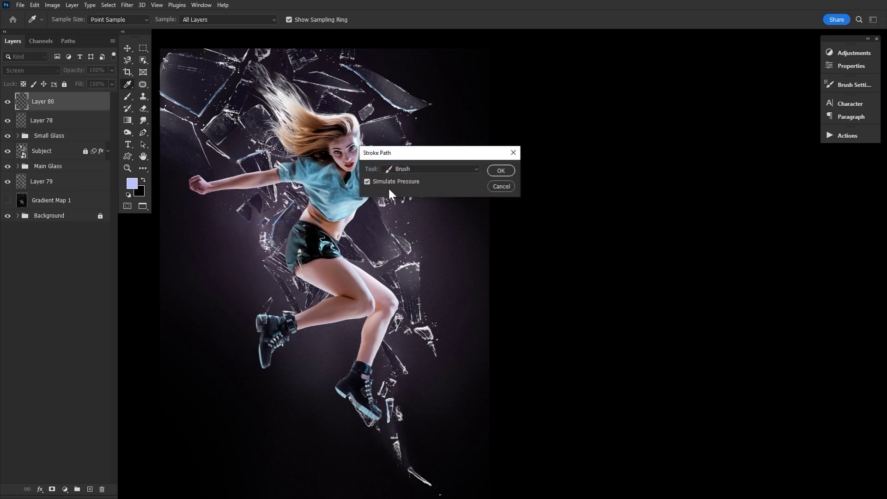
click(500, 171)
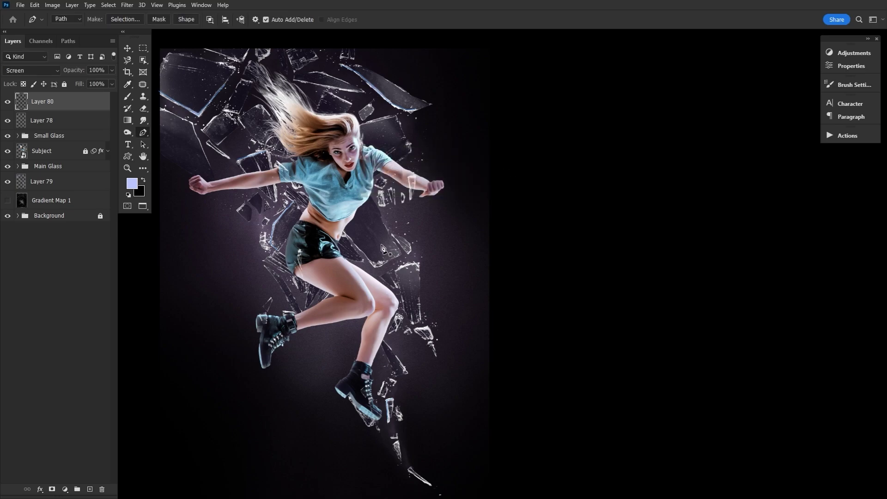
Add Layer 81 and set the foreground colour to white ffffff
click(90, 488)
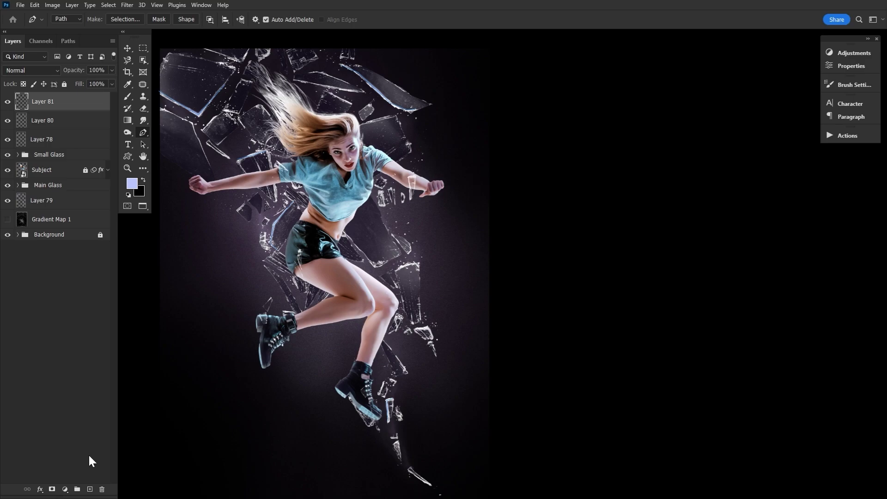
click(132, 184)
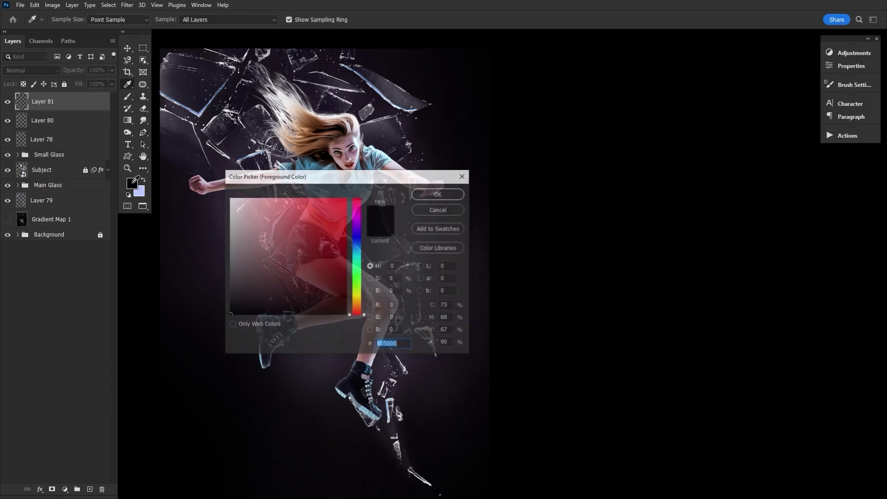
text(ffffff)
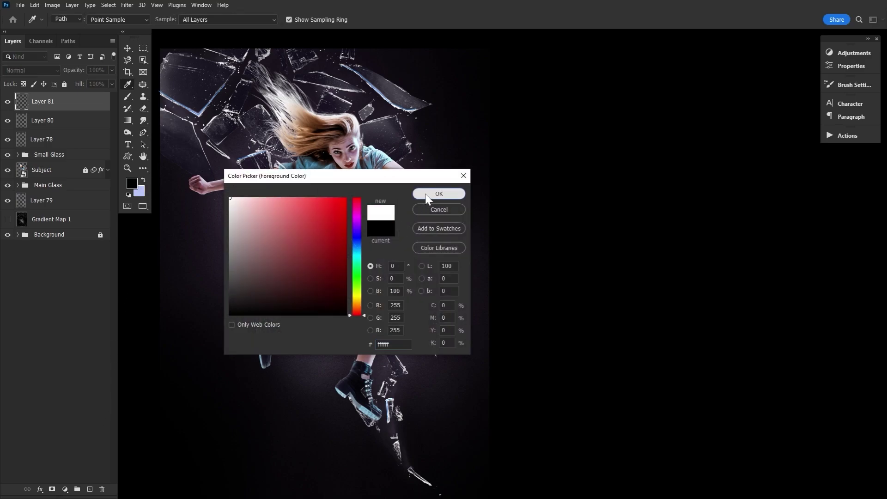
click(429, 193)
click(126, 98)
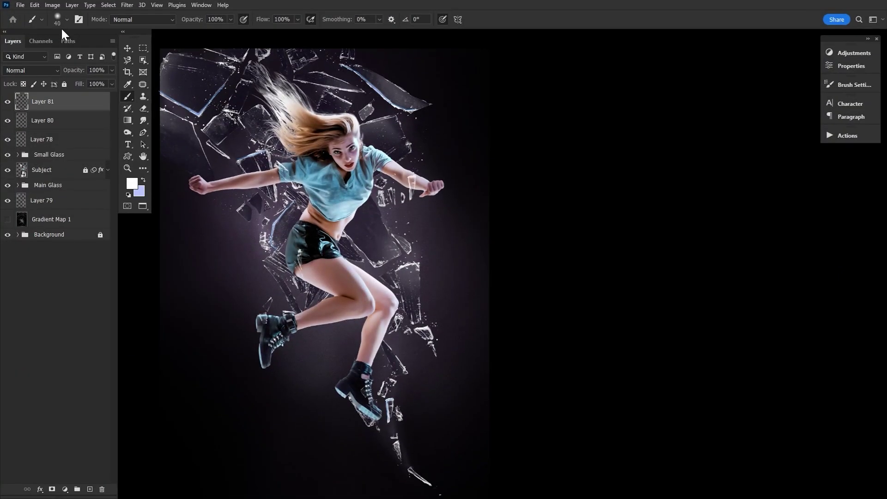
Stroke the path in white on Layer 81, then delete the path
click(140, 131)
right_click(227, 217)
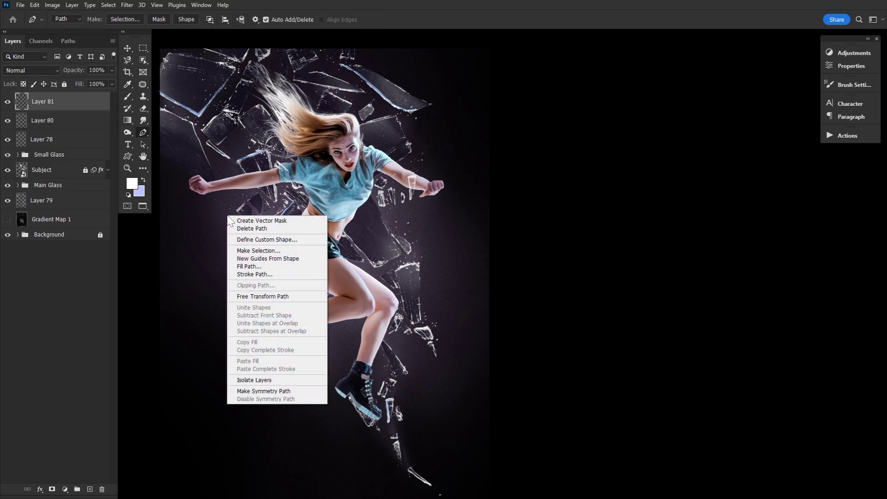
click(261, 272)
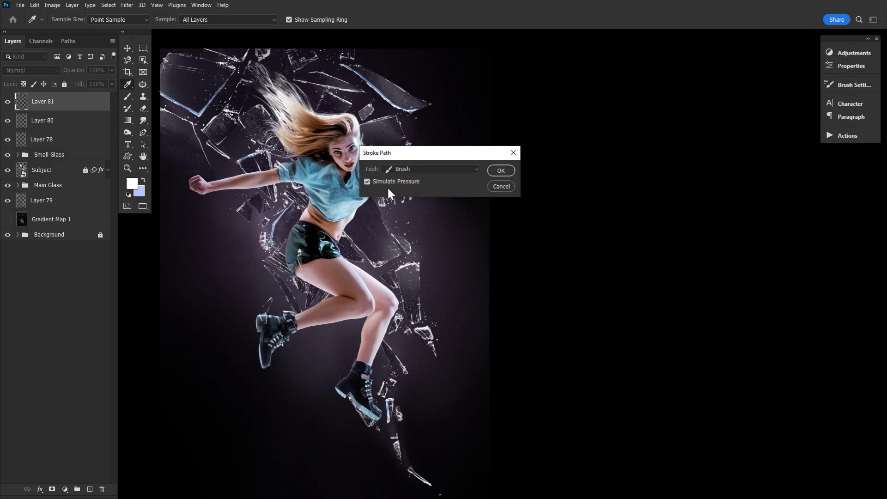
click(498, 171)
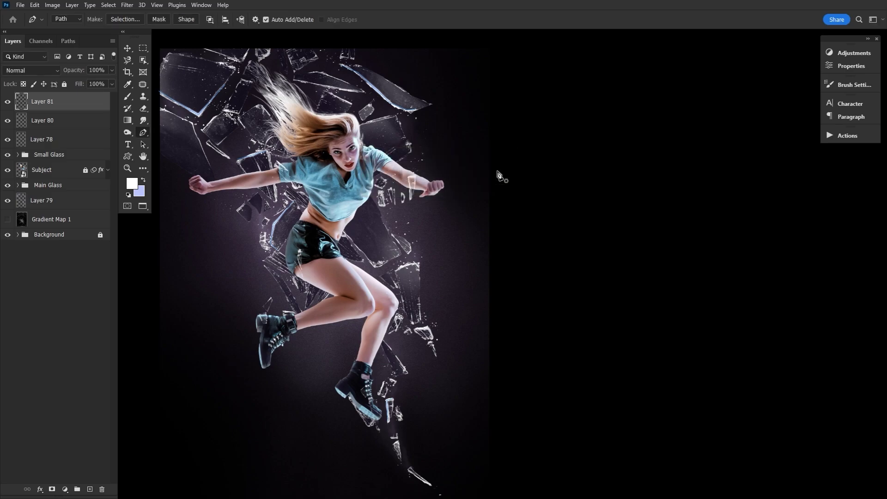
right_click(218, 242)
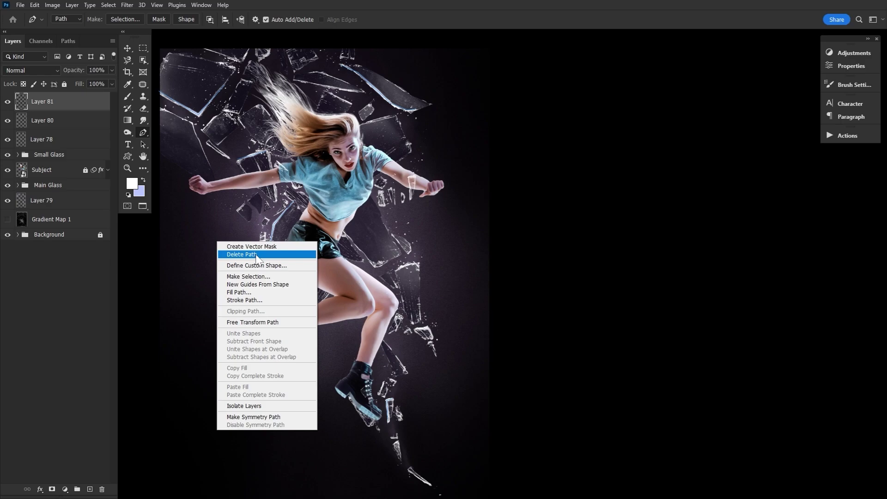
click(268, 254)
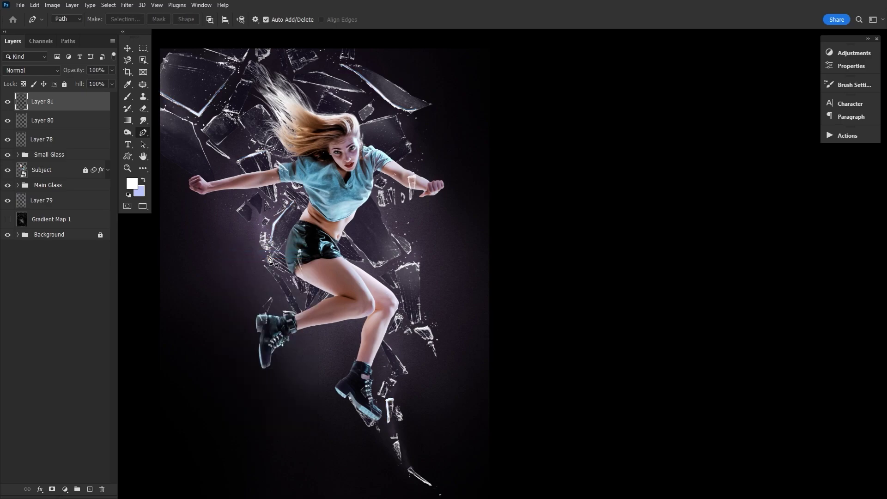
Toggle Layers 80 and 81 on and off to compare the strokes
click(8, 120)
click(8, 102)
click(8, 102)
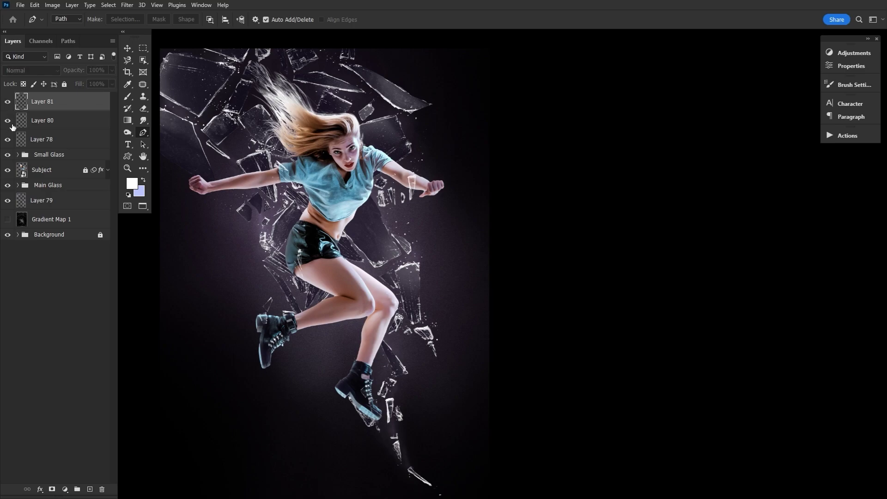
click(7, 121)
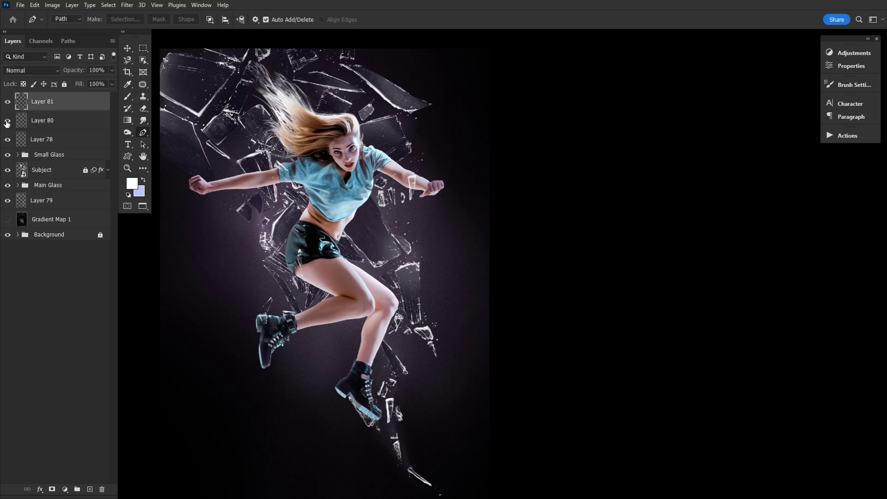
click(8, 102)
Add Layer 82 and set it to Screen blending
click(90, 489)
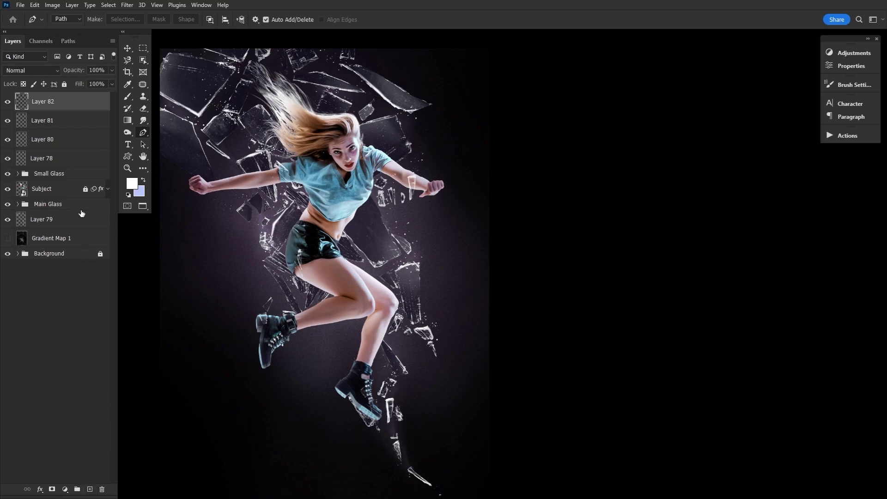
click(32, 71)
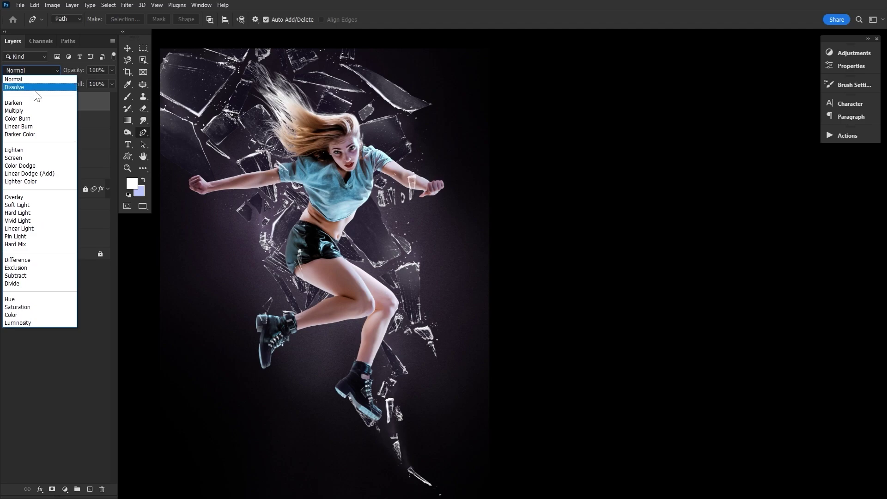
click(32, 157)
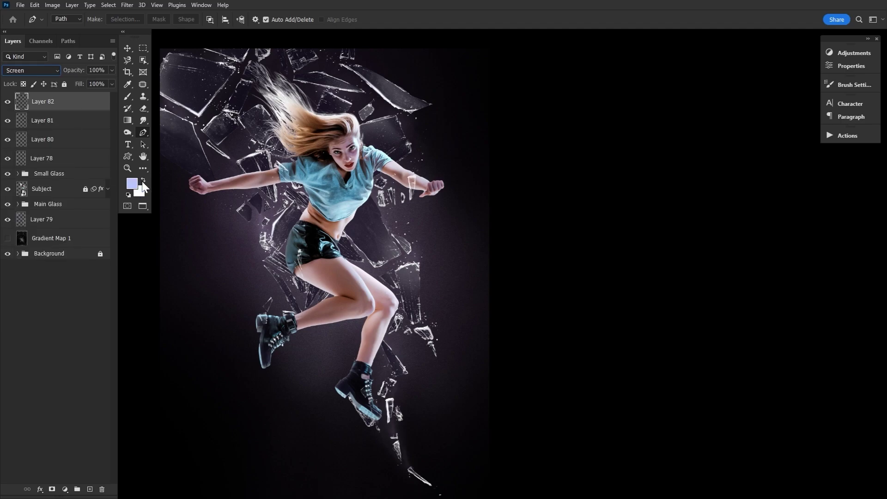
click(127, 96)
Paint a small dde2ff sparkle on the top-left glass with a reduced Details > Reflection brush
click(60, 19)
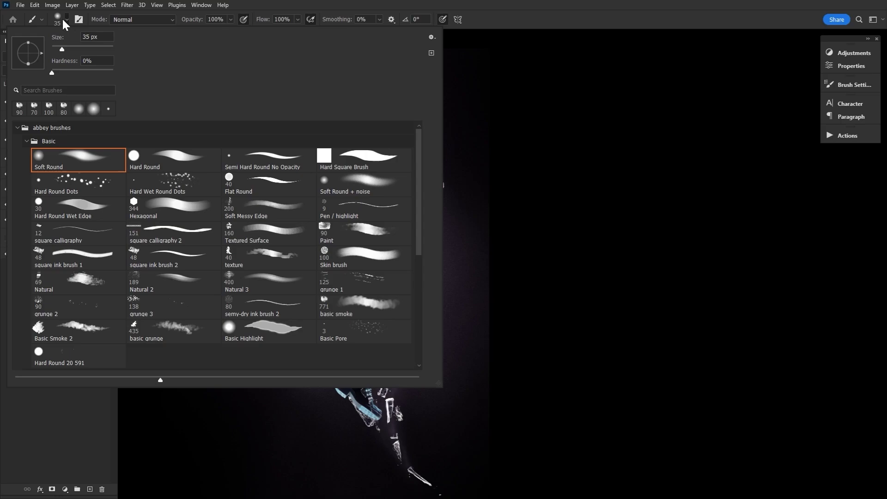
mouse_move(421, 195)
mouse_down()
mouse_move(408, 264)
mouse_move(418, 288)
mouse_move(417, 259)
mouse_move(405, 264)
mouse_move(423, 275)
mouse_move(426, 307)
mouse_up()
click(26, 318)
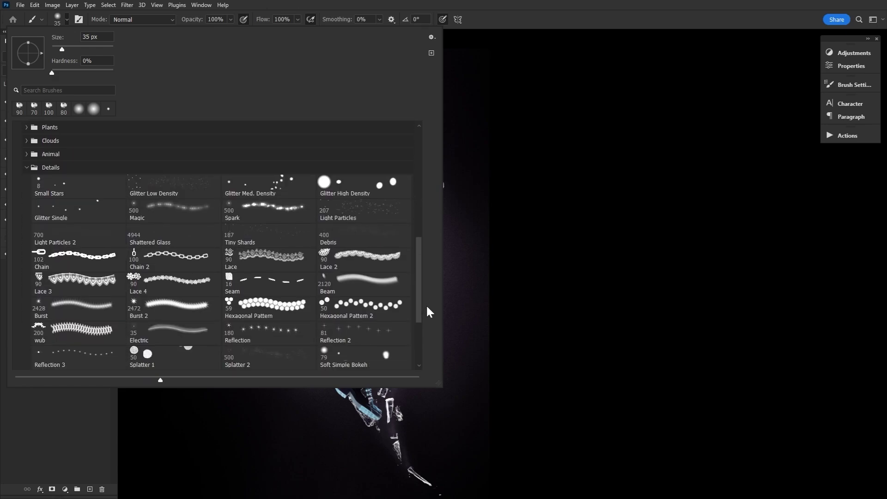
double_click(270, 336)
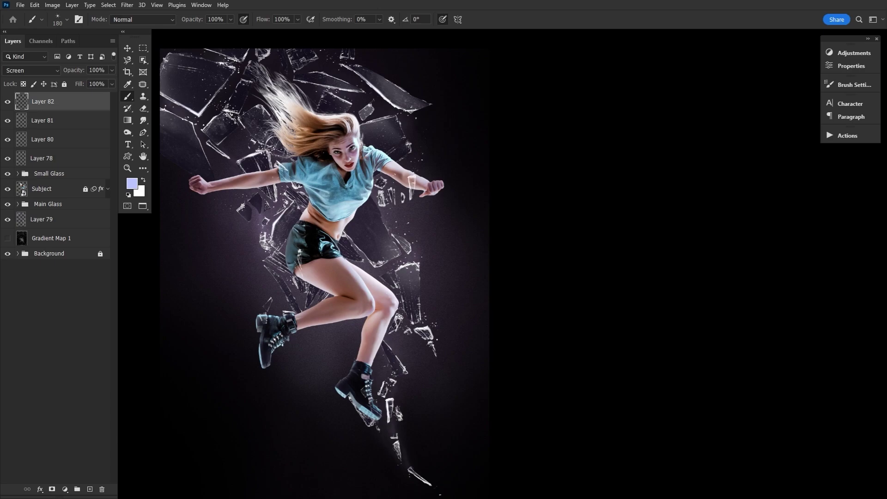
key(bracketleft)
key(bracketleft)
key(bracketleft)
key(bracketleft)
key(bracketleft)
key(bracketleft)
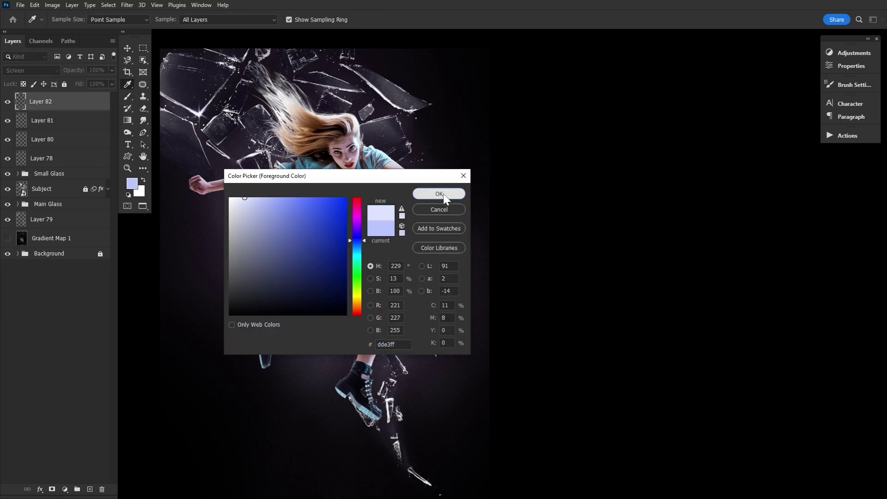
click(439, 194)
click(198, 112)
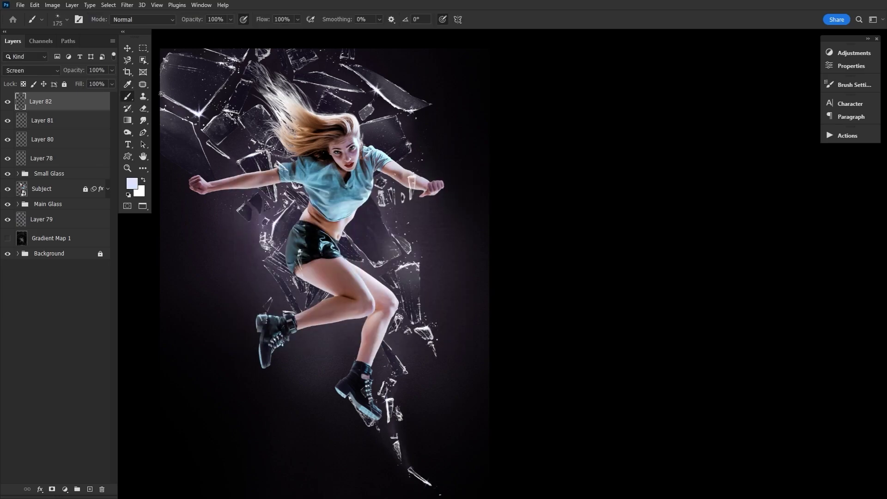
key(bracketleft)
key(bracketleft)
click(142, 157)
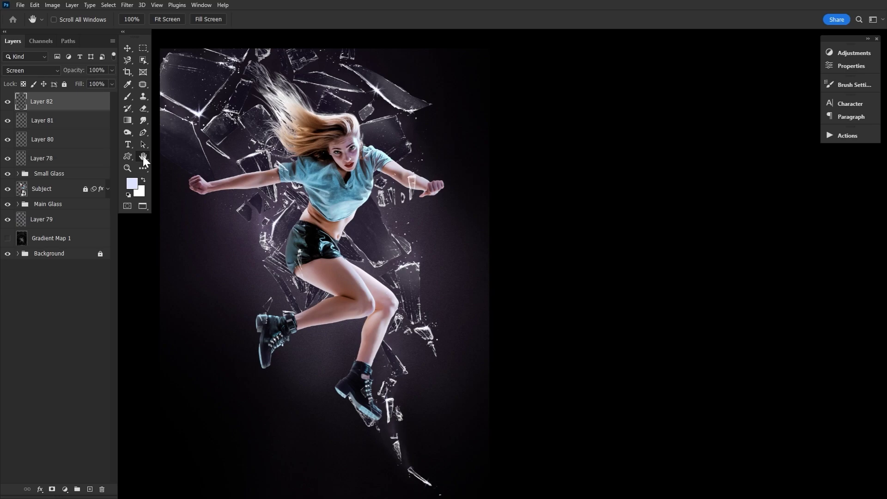
Duplicate the Subject layer and rasterize Subject copy into a plain pixel layer
click(67, 191)
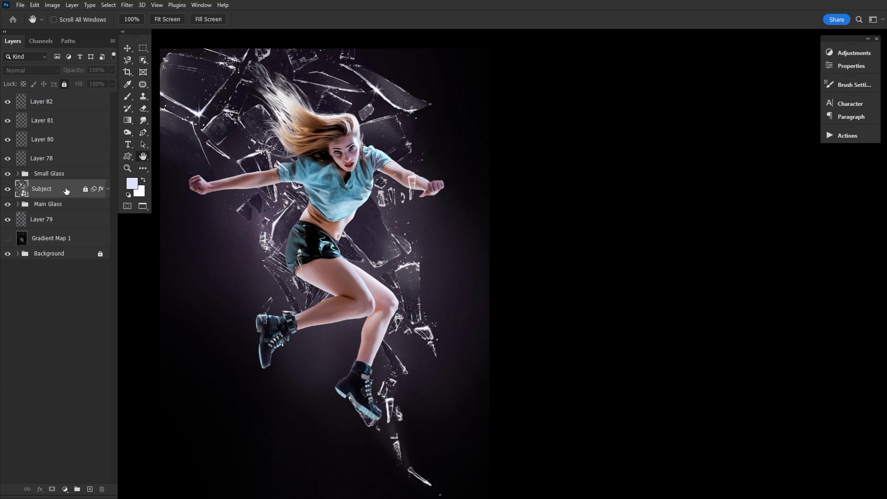
drag(66, 191, 67, 213)
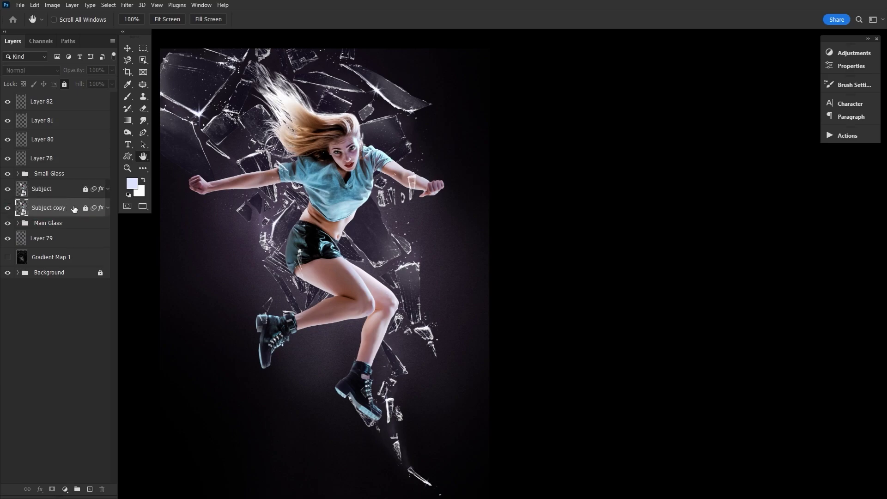
right_click(74, 208)
click(96, 280)
right_click(74, 209)
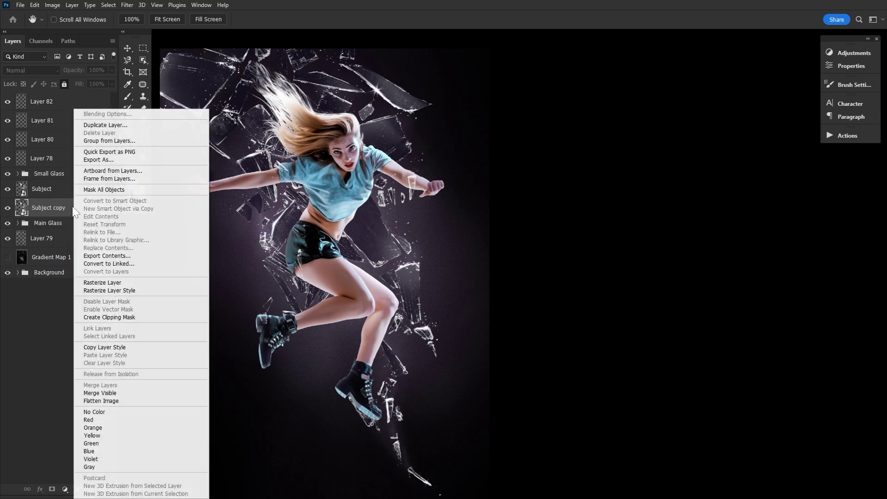
click(93, 288)
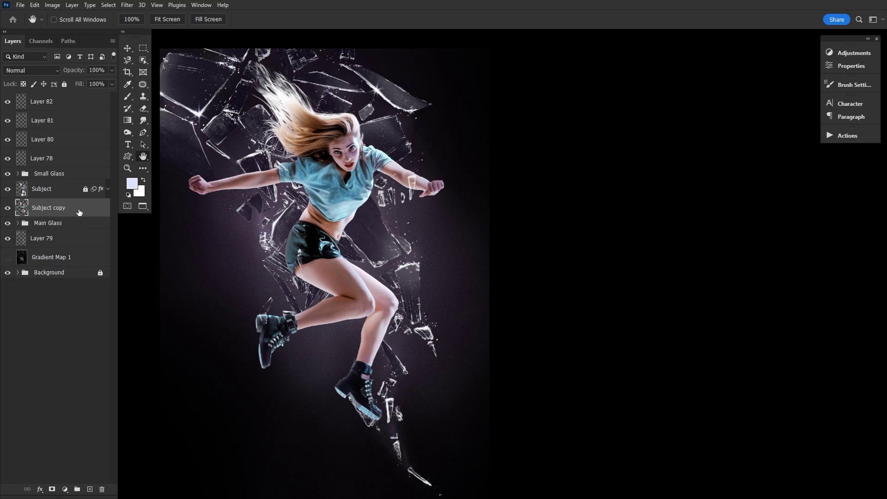
Clip Subject copy to Main Glass, set Lighten at 59% opacity, and shift it down-right
alt+click(74, 215)
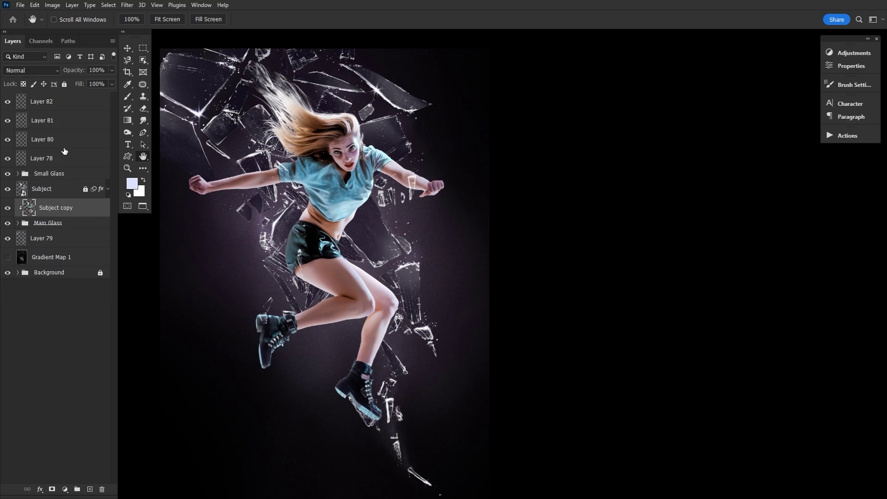
click(31, 70)
click(29, 154)
drag(79, 71, 59, 73)
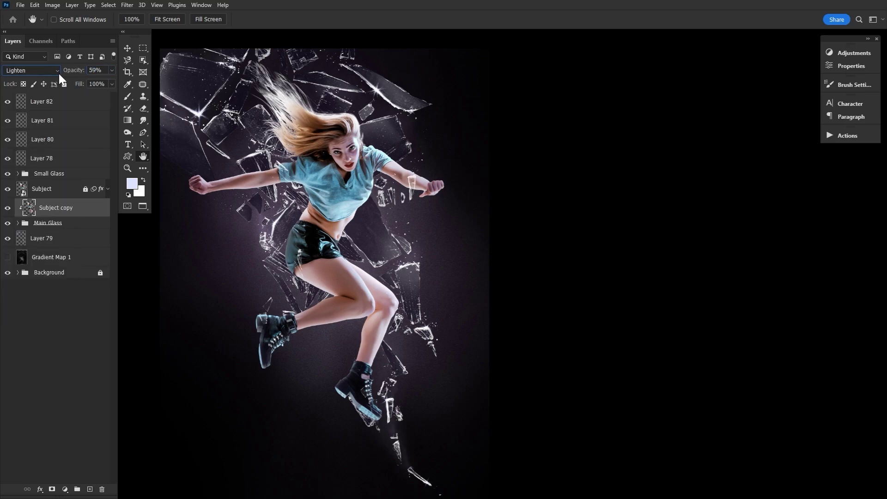
click(128, 48)
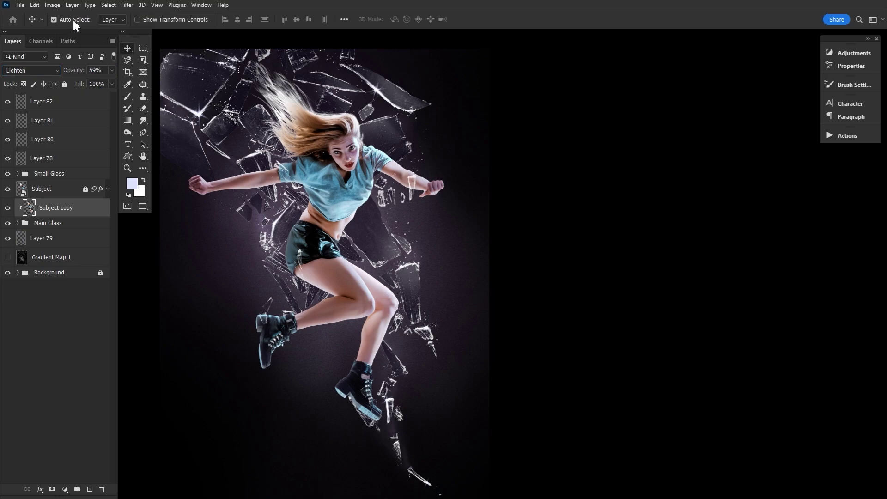
drag(264, 153, 348, 253)
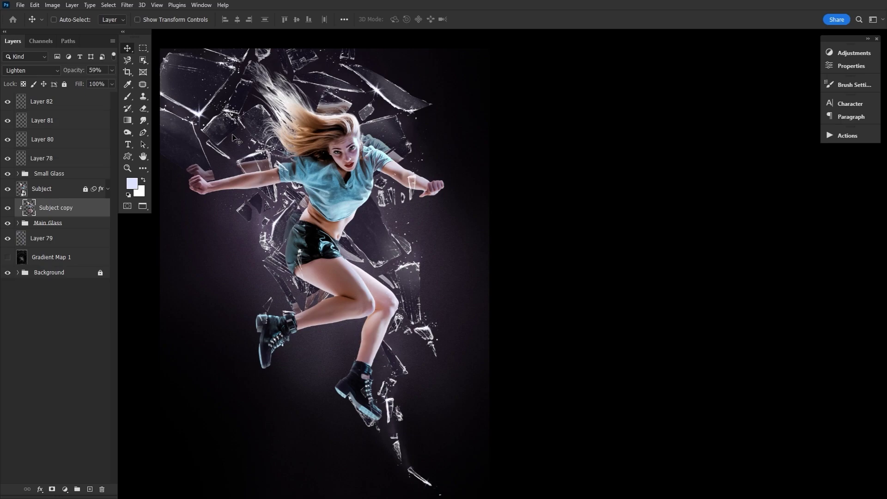
Shorten, shift and tilt Subject copy about -3°, then warp its right edge around the shards
click(158, 20)
click(316, 408)
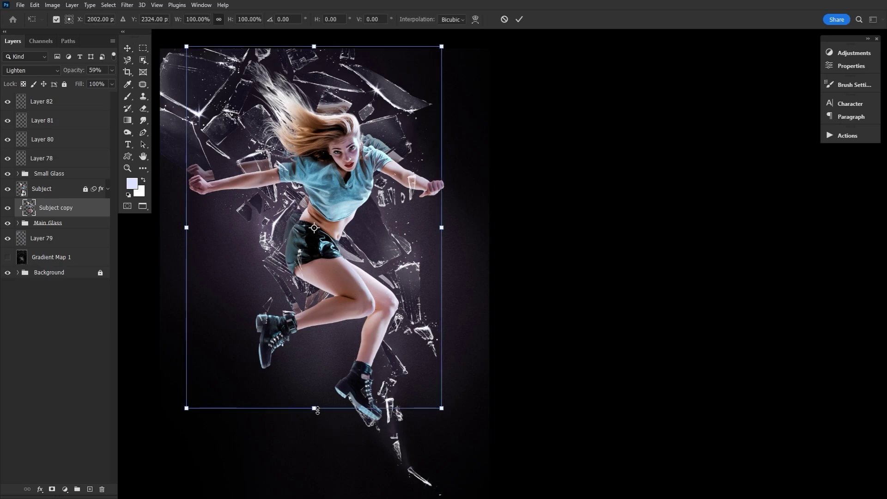
drag(317, 410, 328, 381)
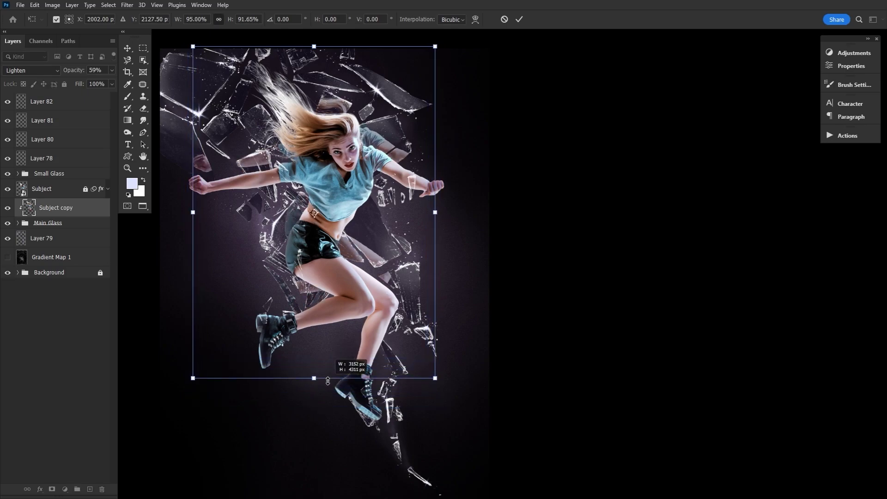
drag(371, 231, 375, 237)
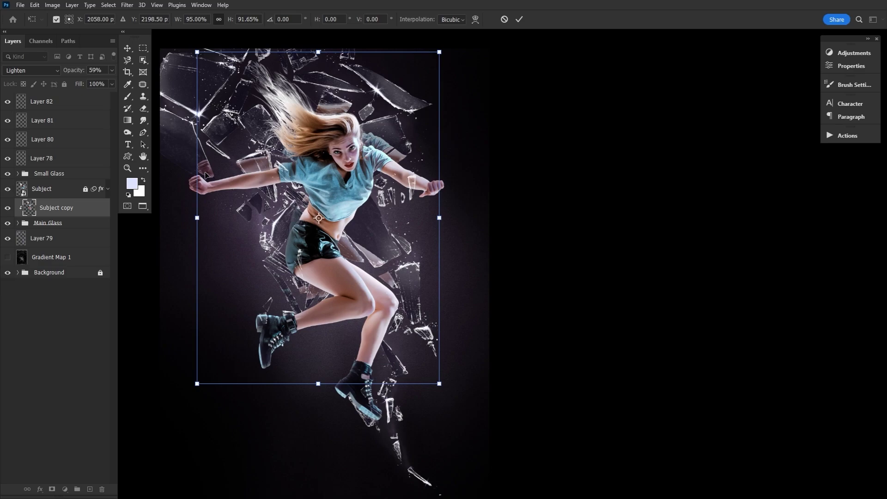
drag(477, 221, 476, 212)
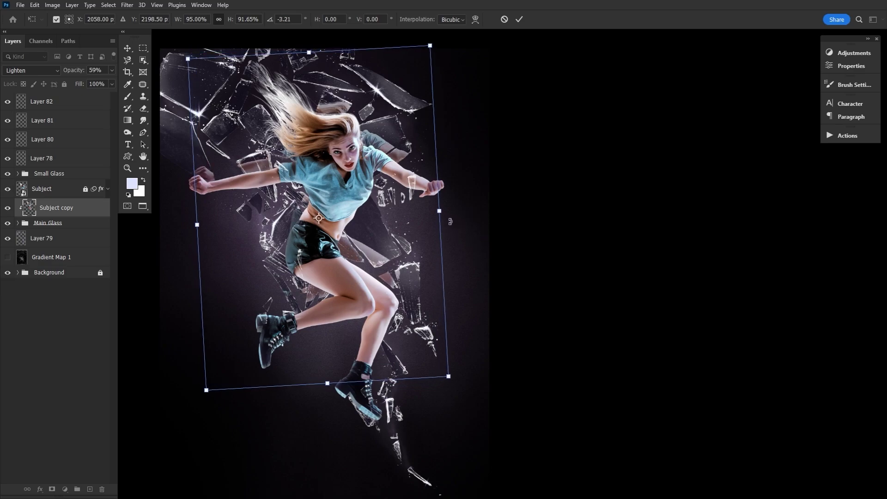
click(475, 19)
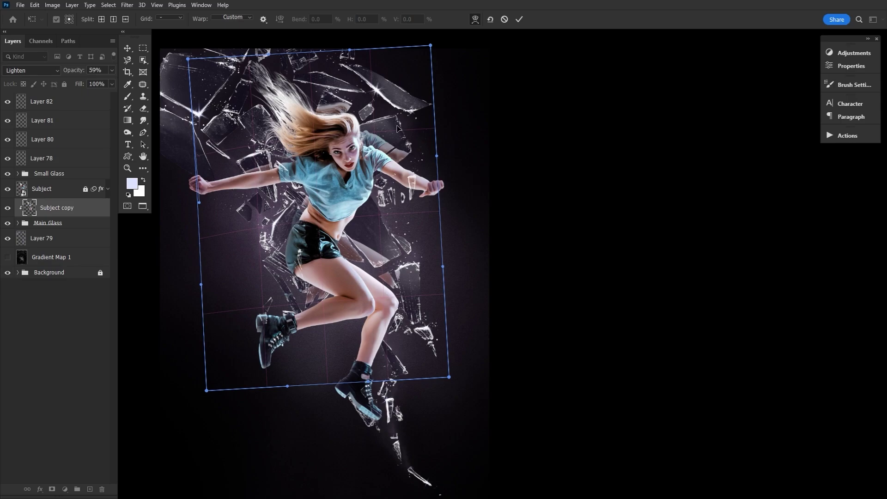
drag(437, 155, 428, 158)
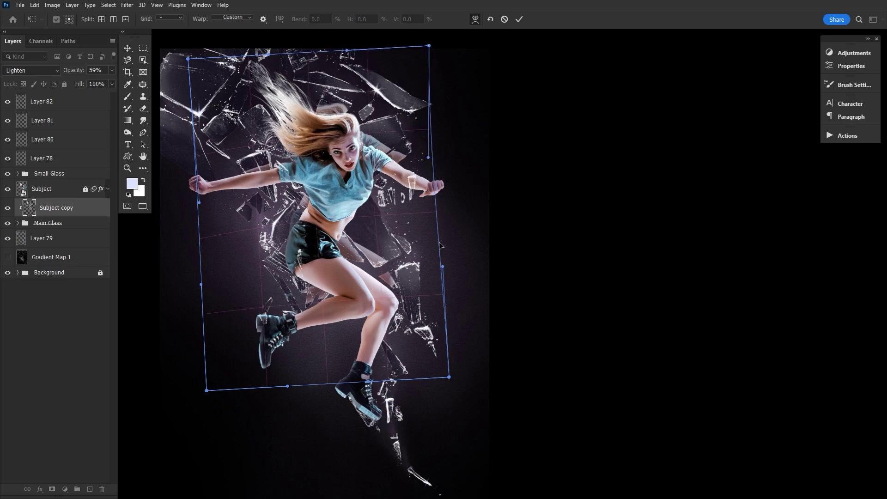
drag(435, 270, 397, 274)
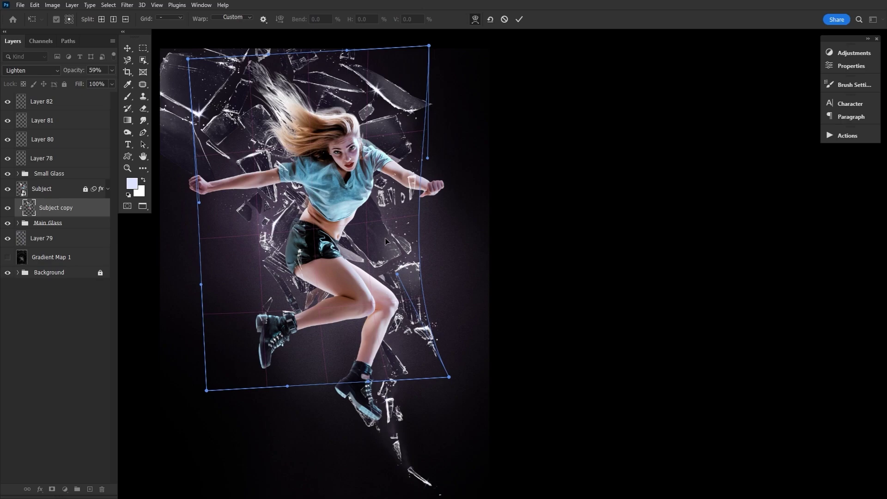
click(518, 18)
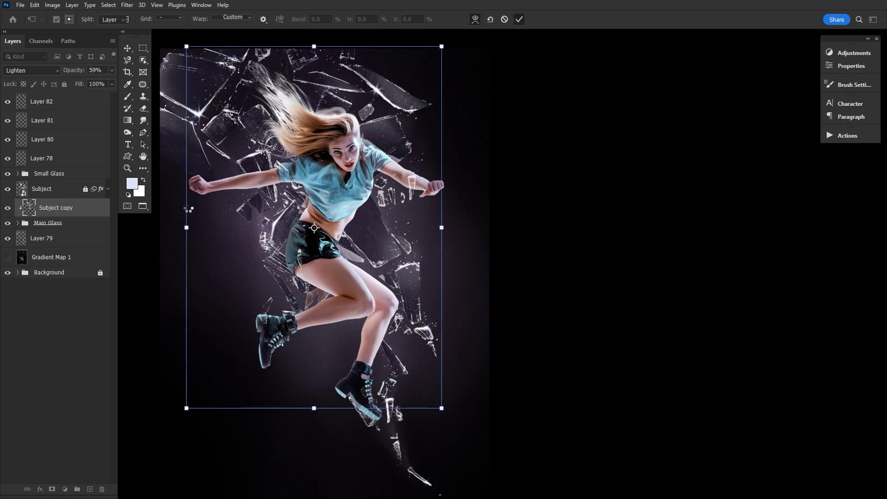
Duplicate to Subject copy 2, scale it to about 77%, and rotate it about 24° into the lower shards
drag(80, 208, 79, 219)
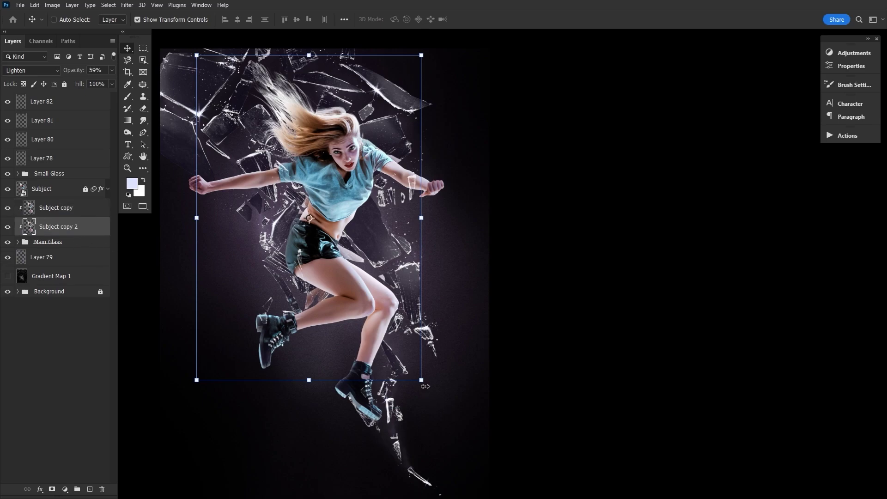
drag(421, 380, 370, 307)
drag(331, 229, 452, 378)
drag(506, 287, 517, 339)
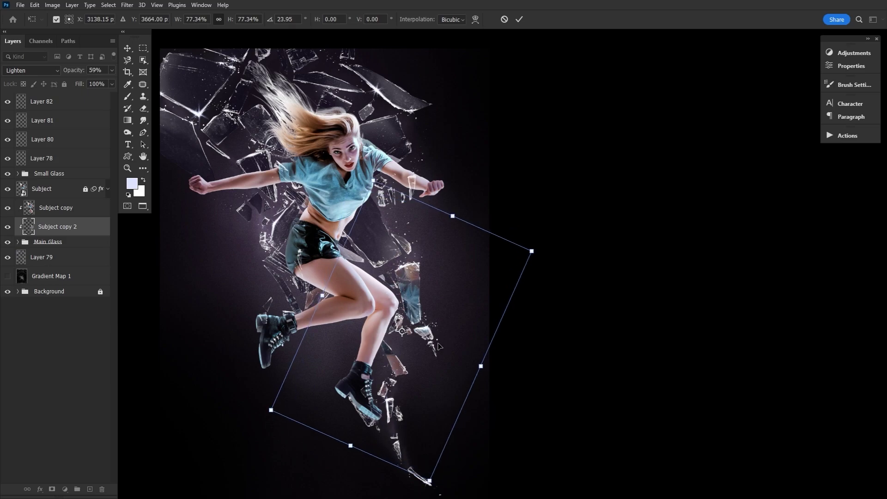
drag(417, 323, 425, 290)
drag(512, 284, 519, 20)
click(519, 19)
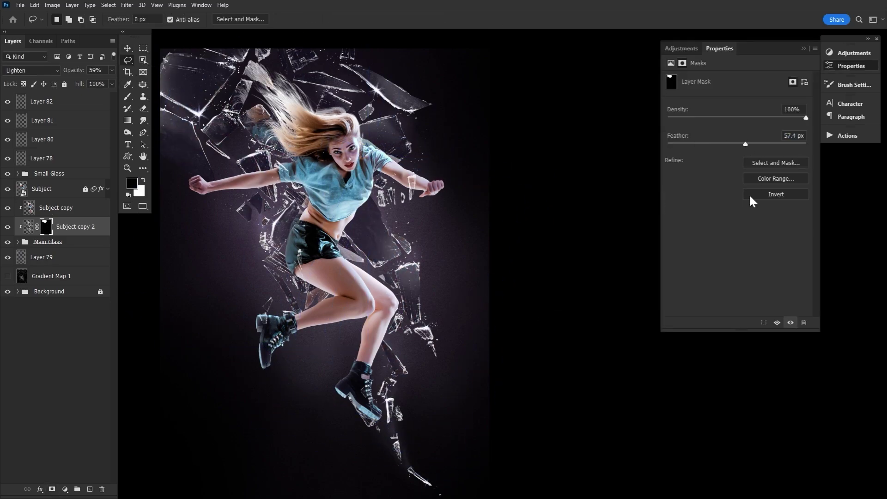
Make Subject copy 3, rotated about 16°, with a black hiding mask
key(ctrl+j)
key(ctrl+t)
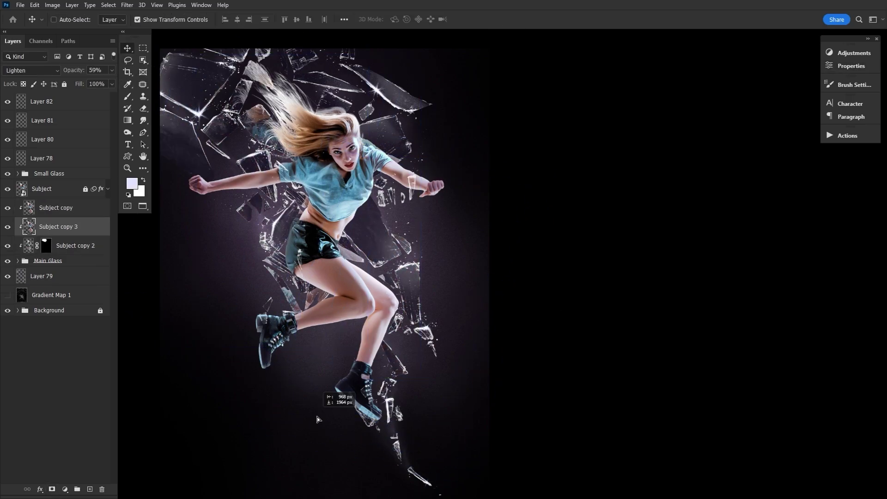
drag(417, 259, 443, 376)
key(Return)
alt+click(52, 489)
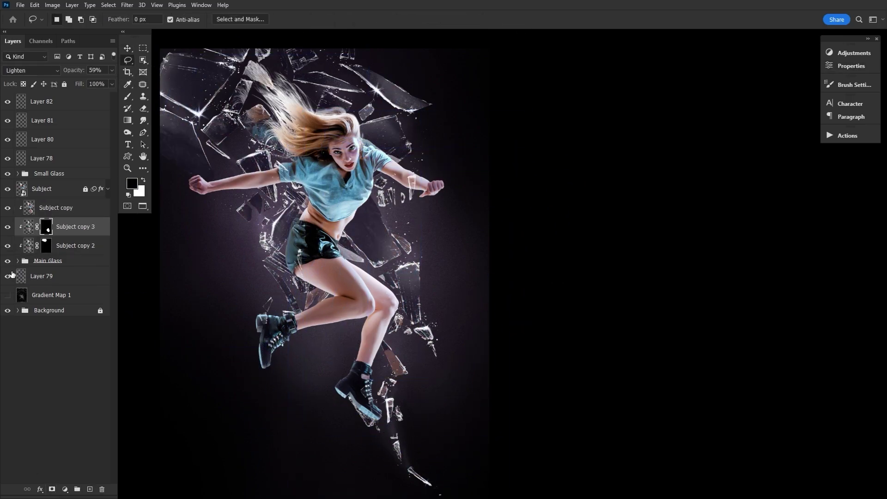
key(b)
Make Subject copy 4, rotated about 23°, with a black mask, and ready the brush for painting
key(ctrl+j)
key(ctrl+t)
drag(596, 259, 482, 41)
key(Return)
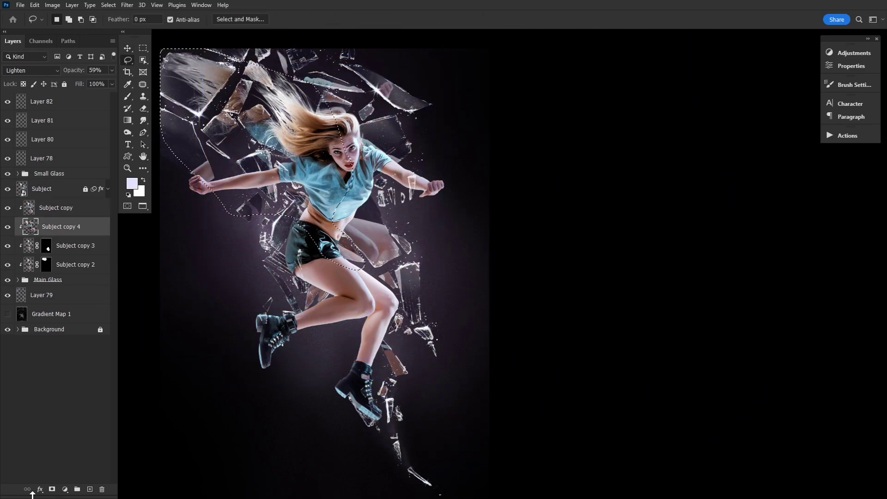
alt+click(51, 489)
key(b)
click(63, 19)
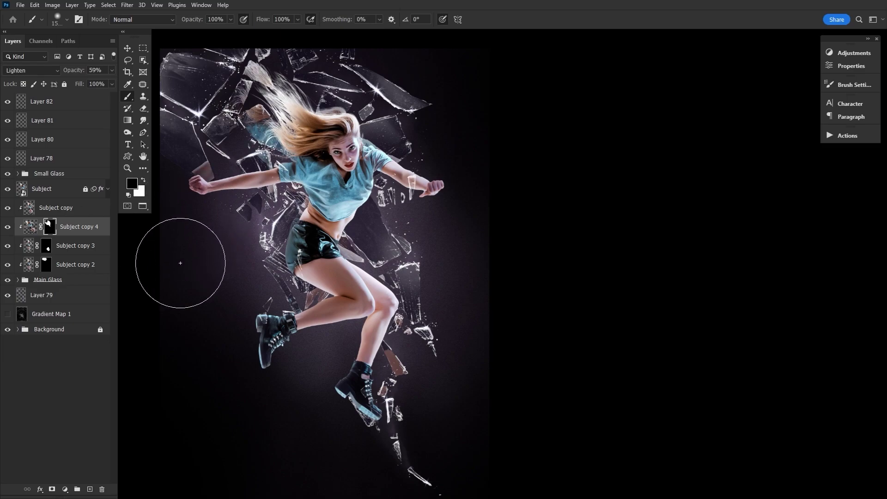
click(8, 227)
click(143, 157)
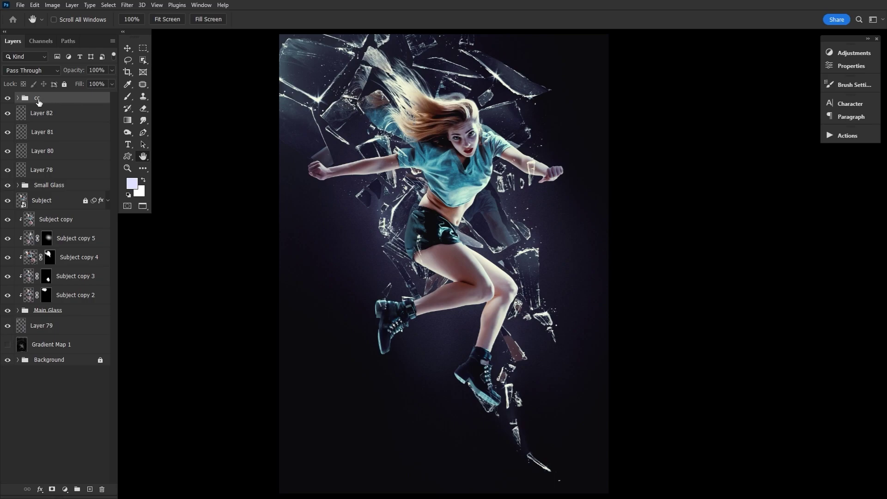
click(18, 98)
drag(8, 151, 11, 245)
click(8, 245)
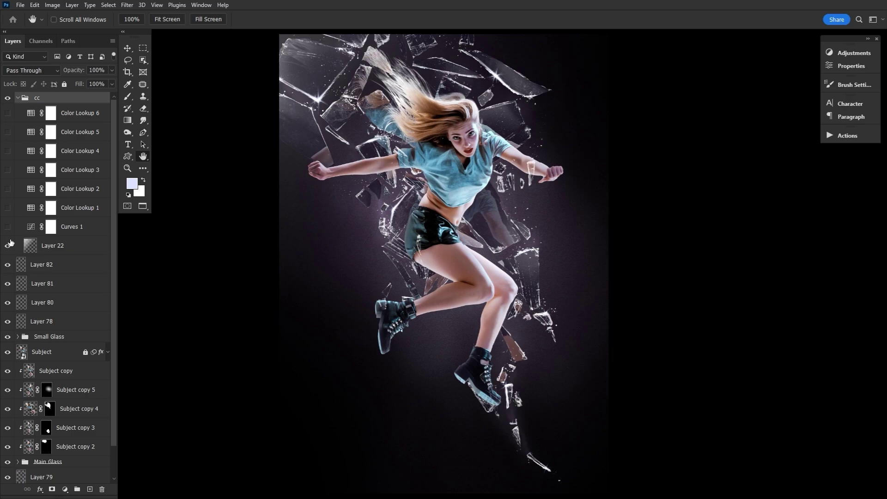
click(7, 226)
click(8, 207)
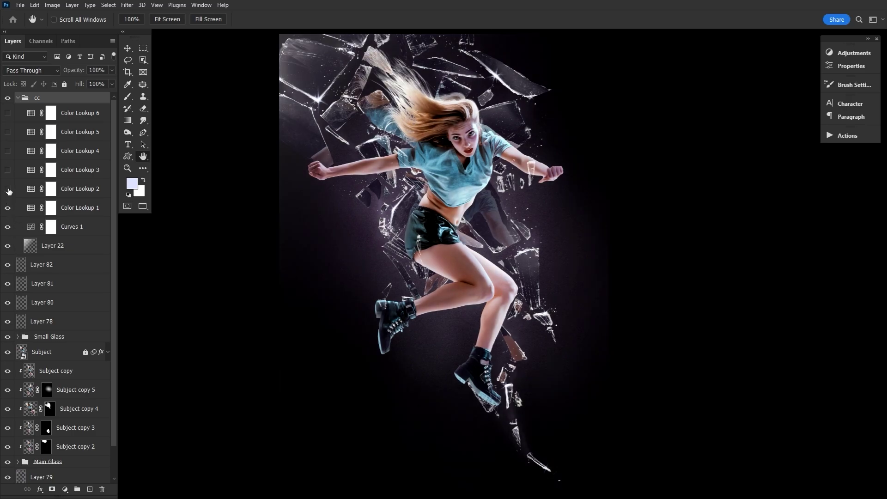
click(8, 188)
click(7, 151)
click(8, 132)
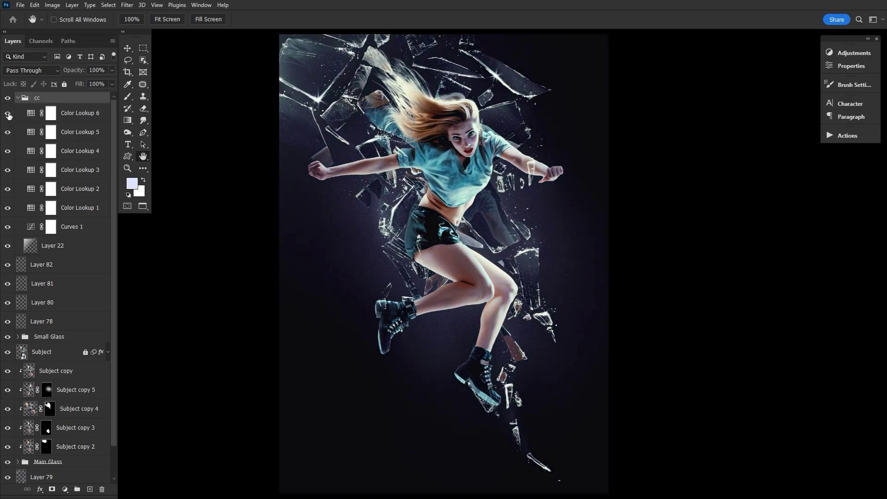
click(18, 97)
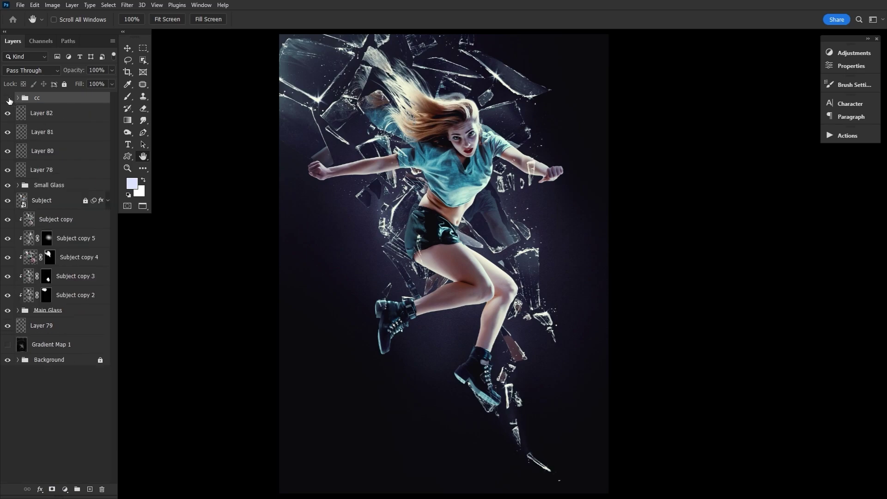
click(8, 98)
click(8, 98)
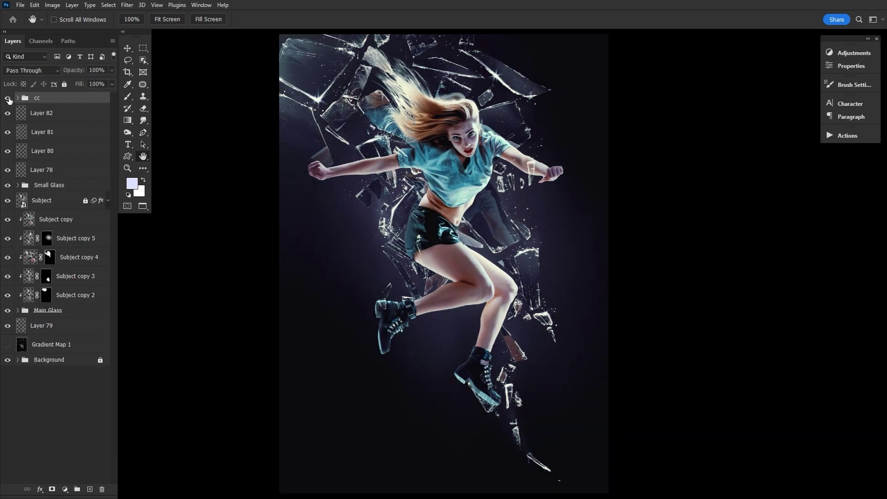